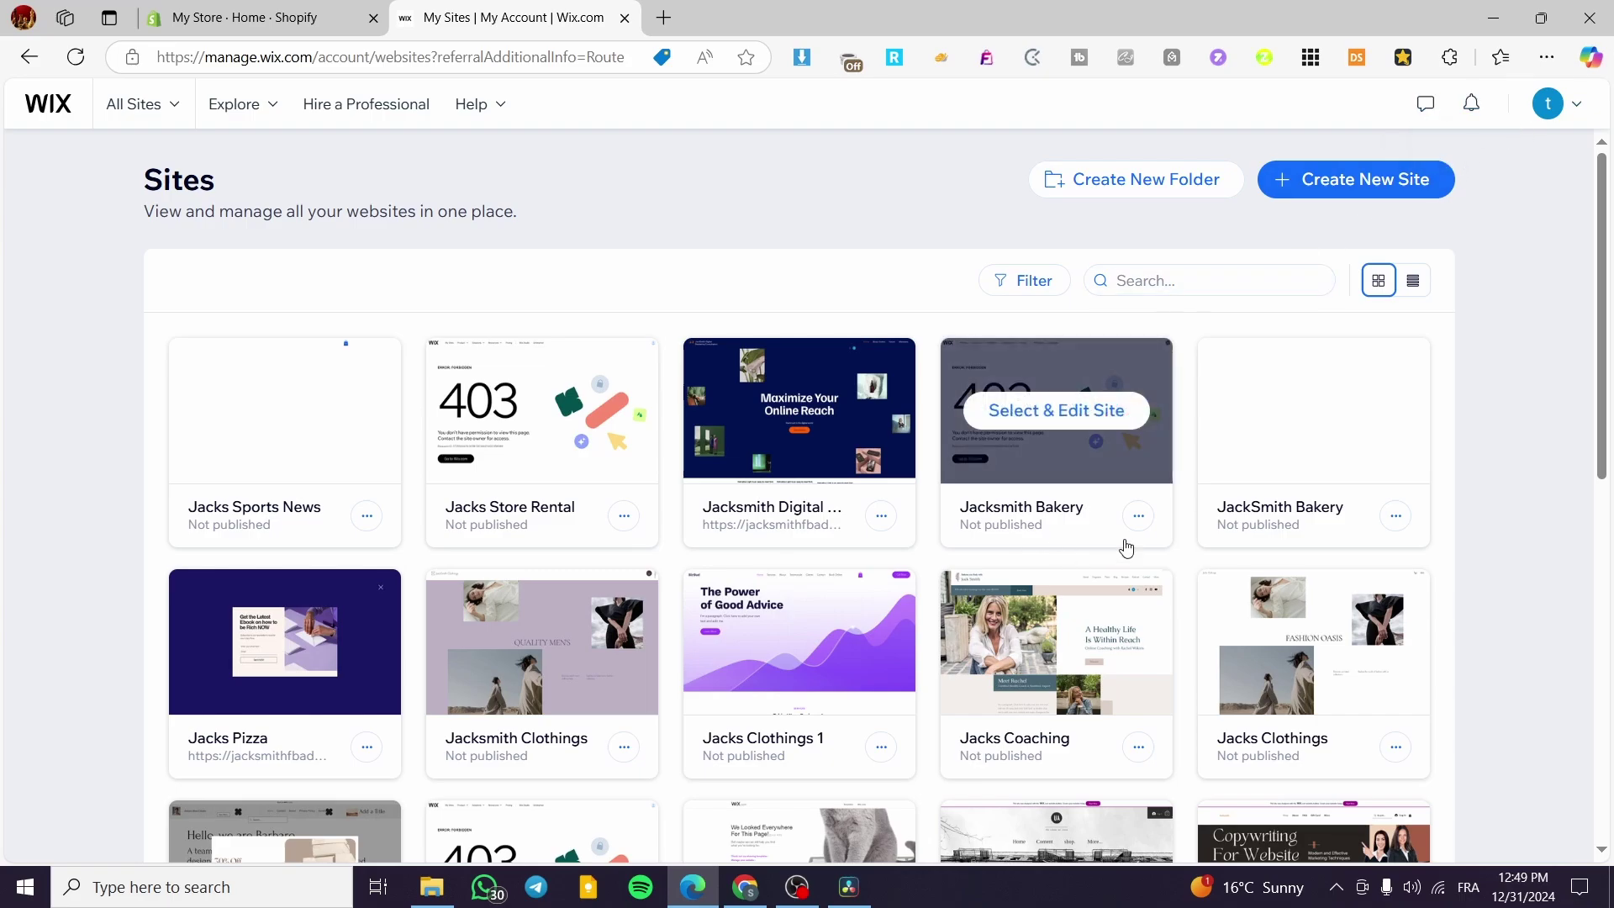
- Start a new site in a separate browser tab and choose to create it on Wix Editor
right_click(1339, 193)
click(1343, 201)
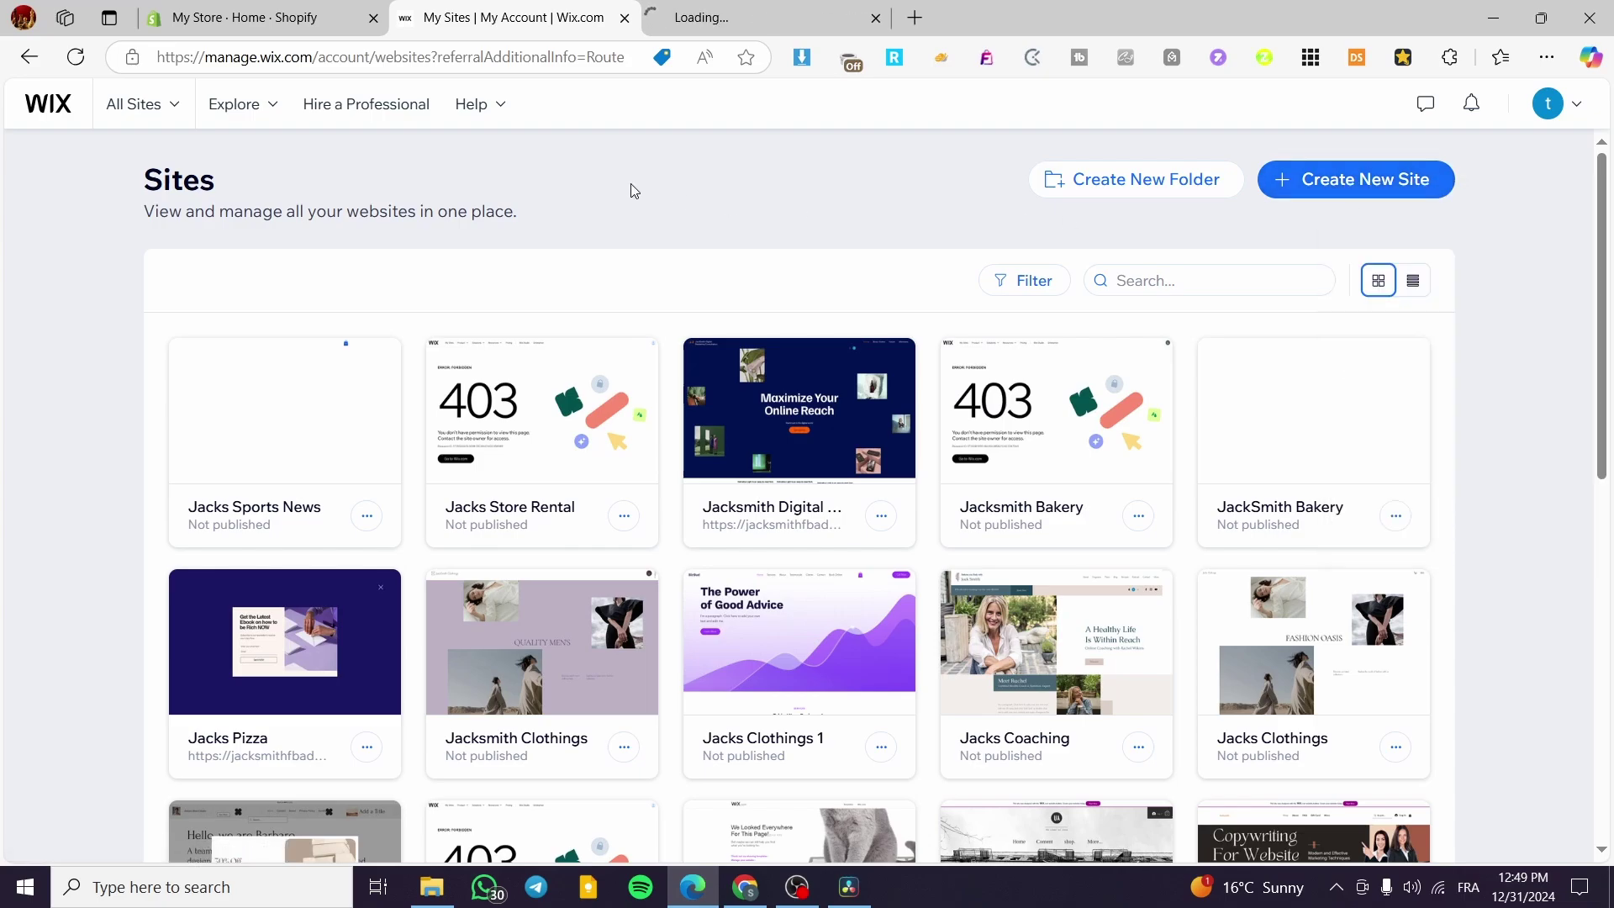
click(706, 23)
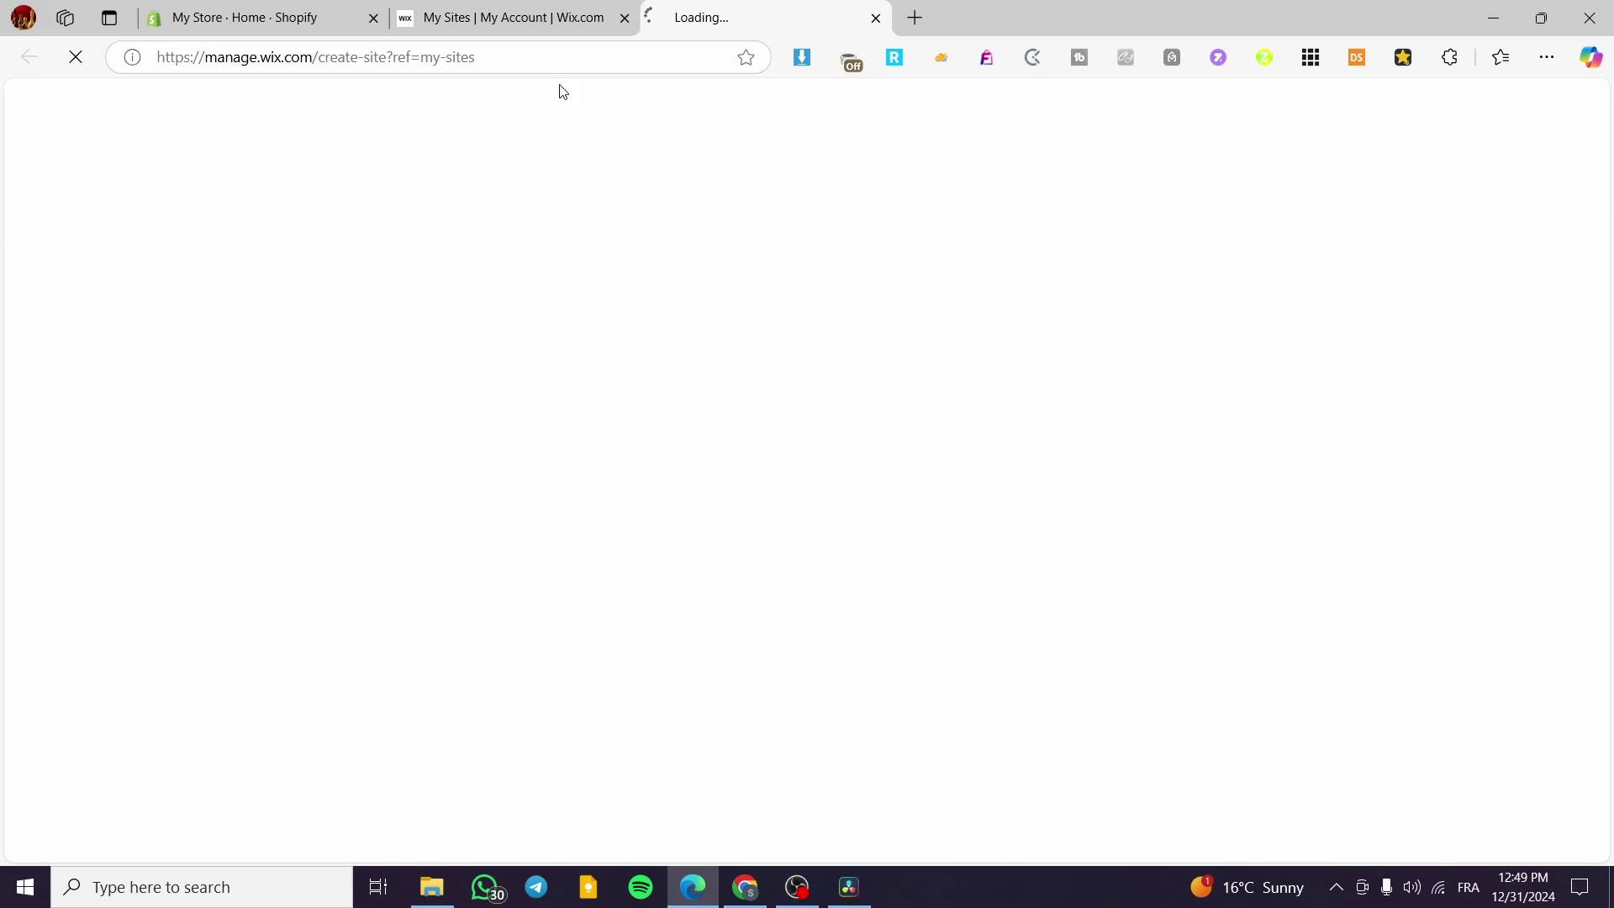
mouse_move(538, 7)
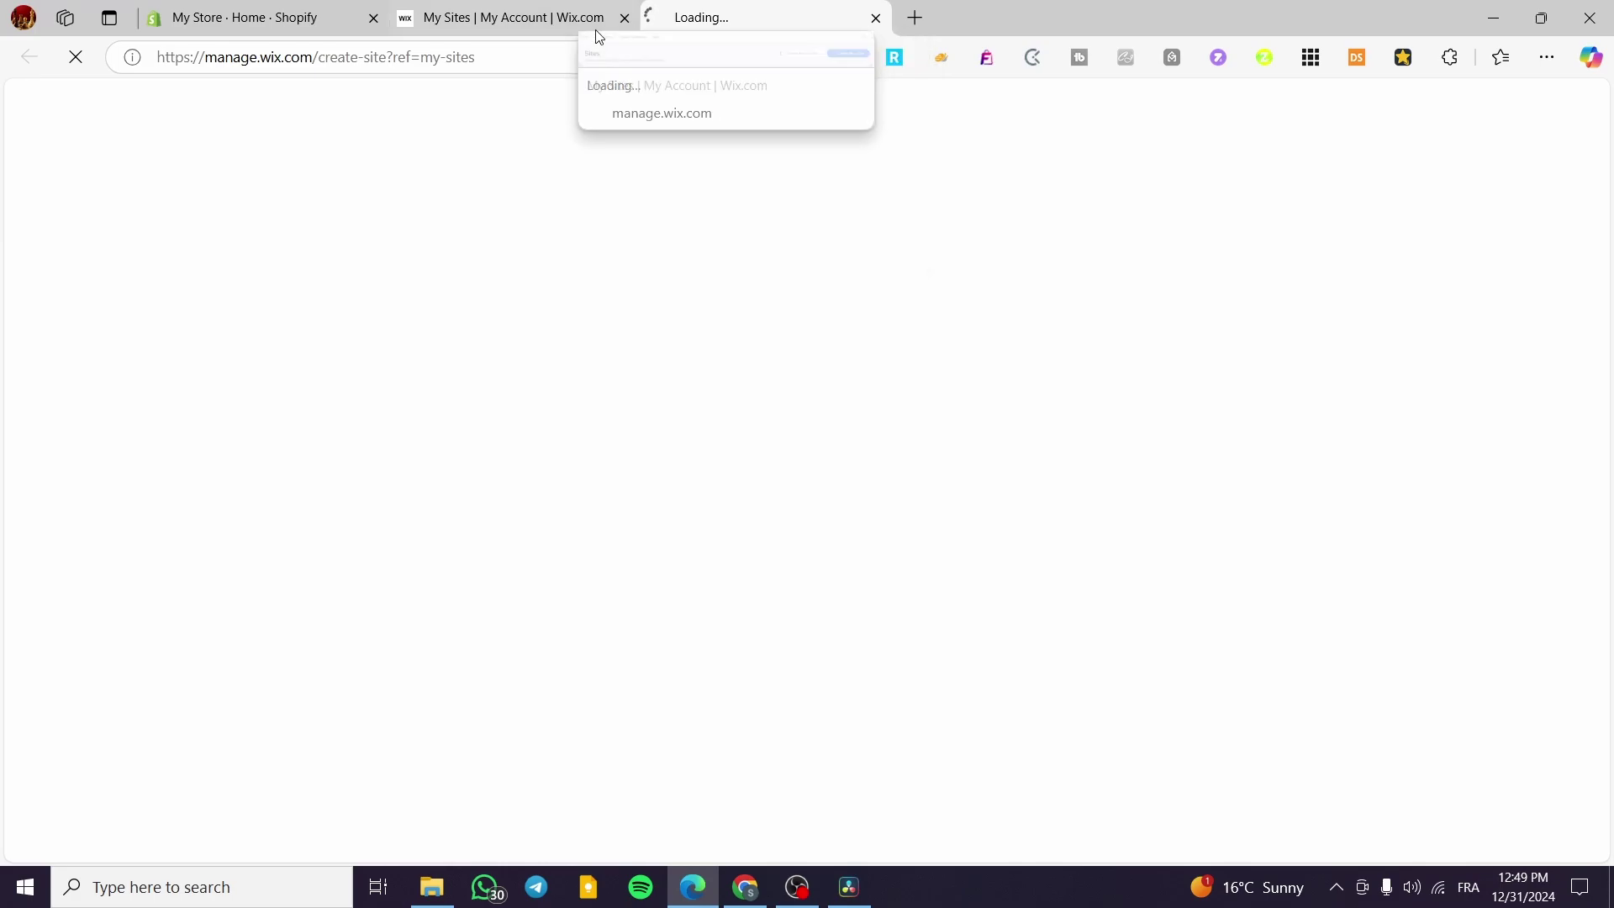
mouse_move(467, 9)
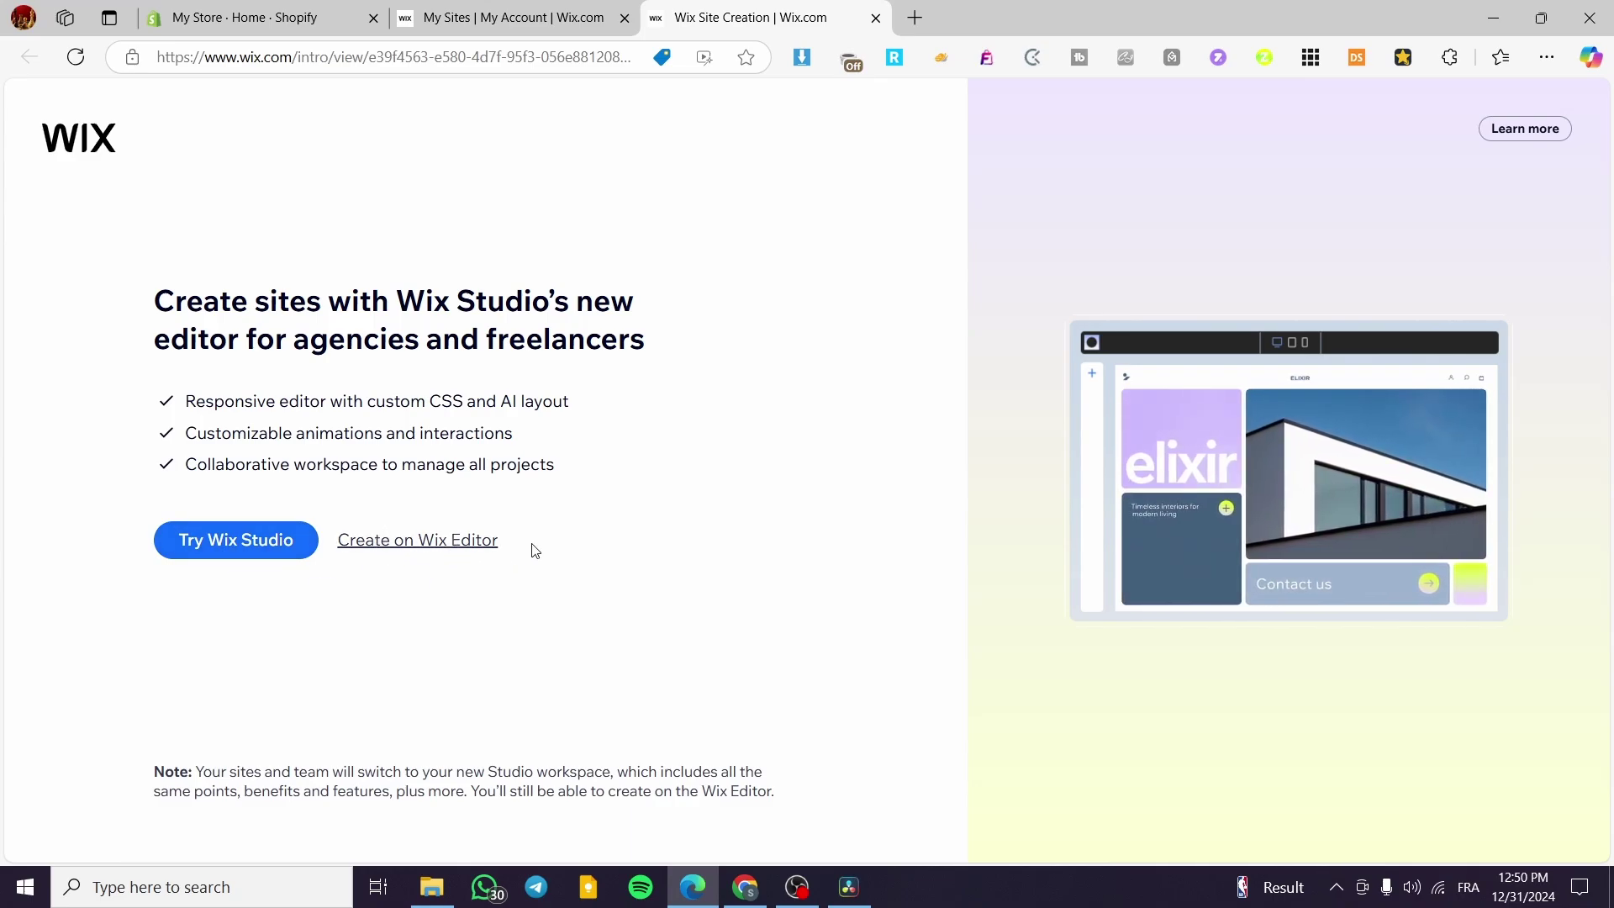
click(382, 545)
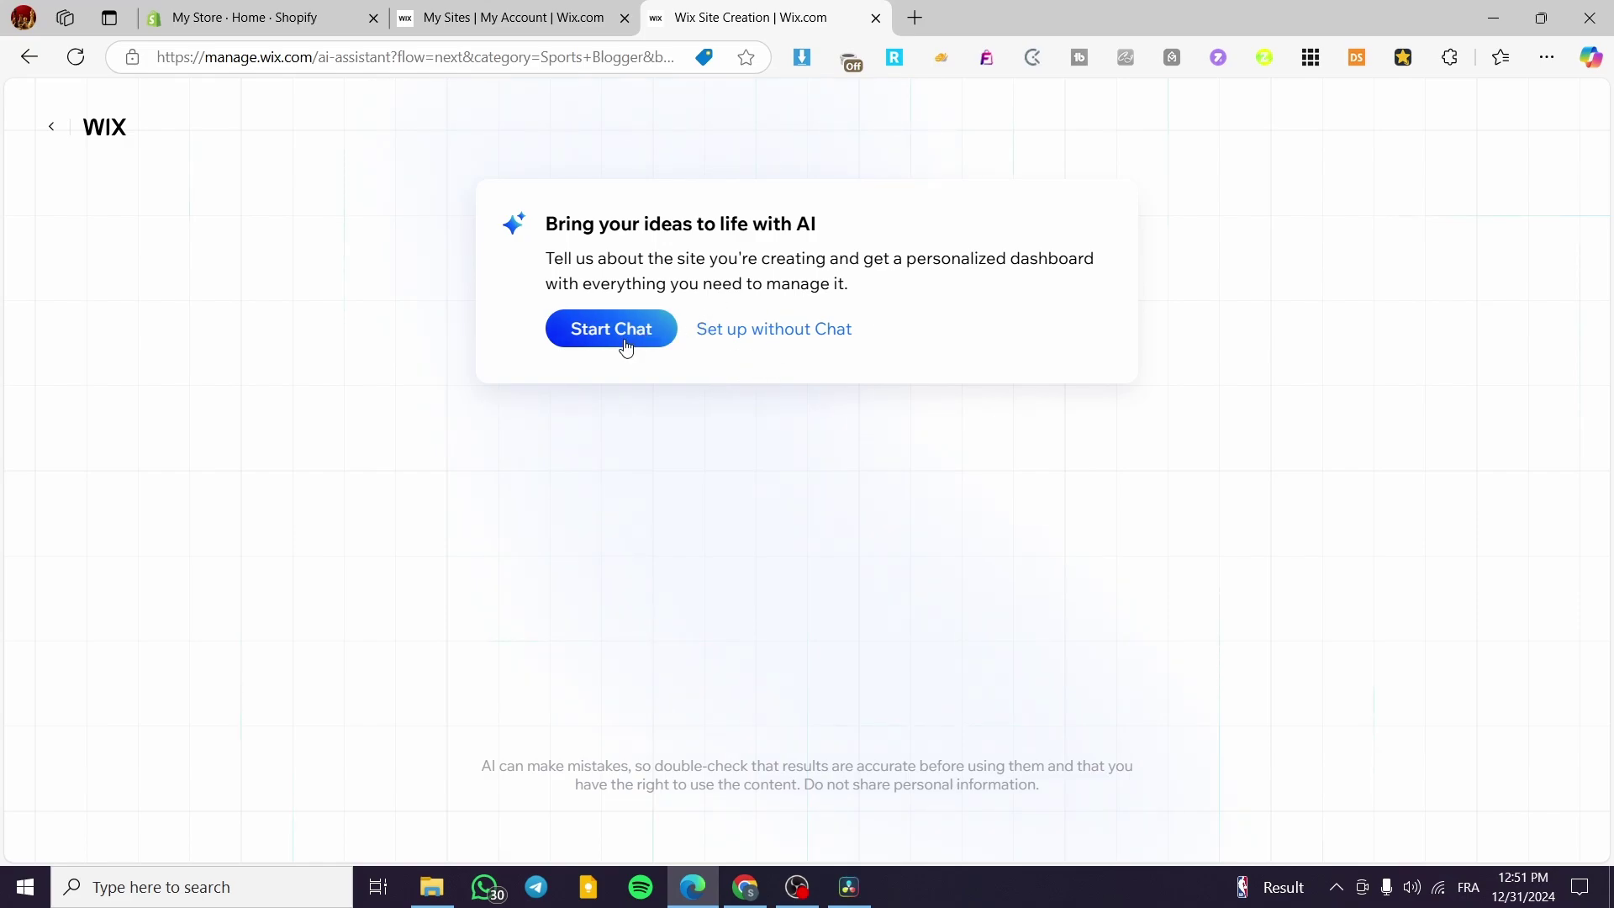
- Opt to set up without the AI chat and set the website type to Personal Trainer
click(761, 332)
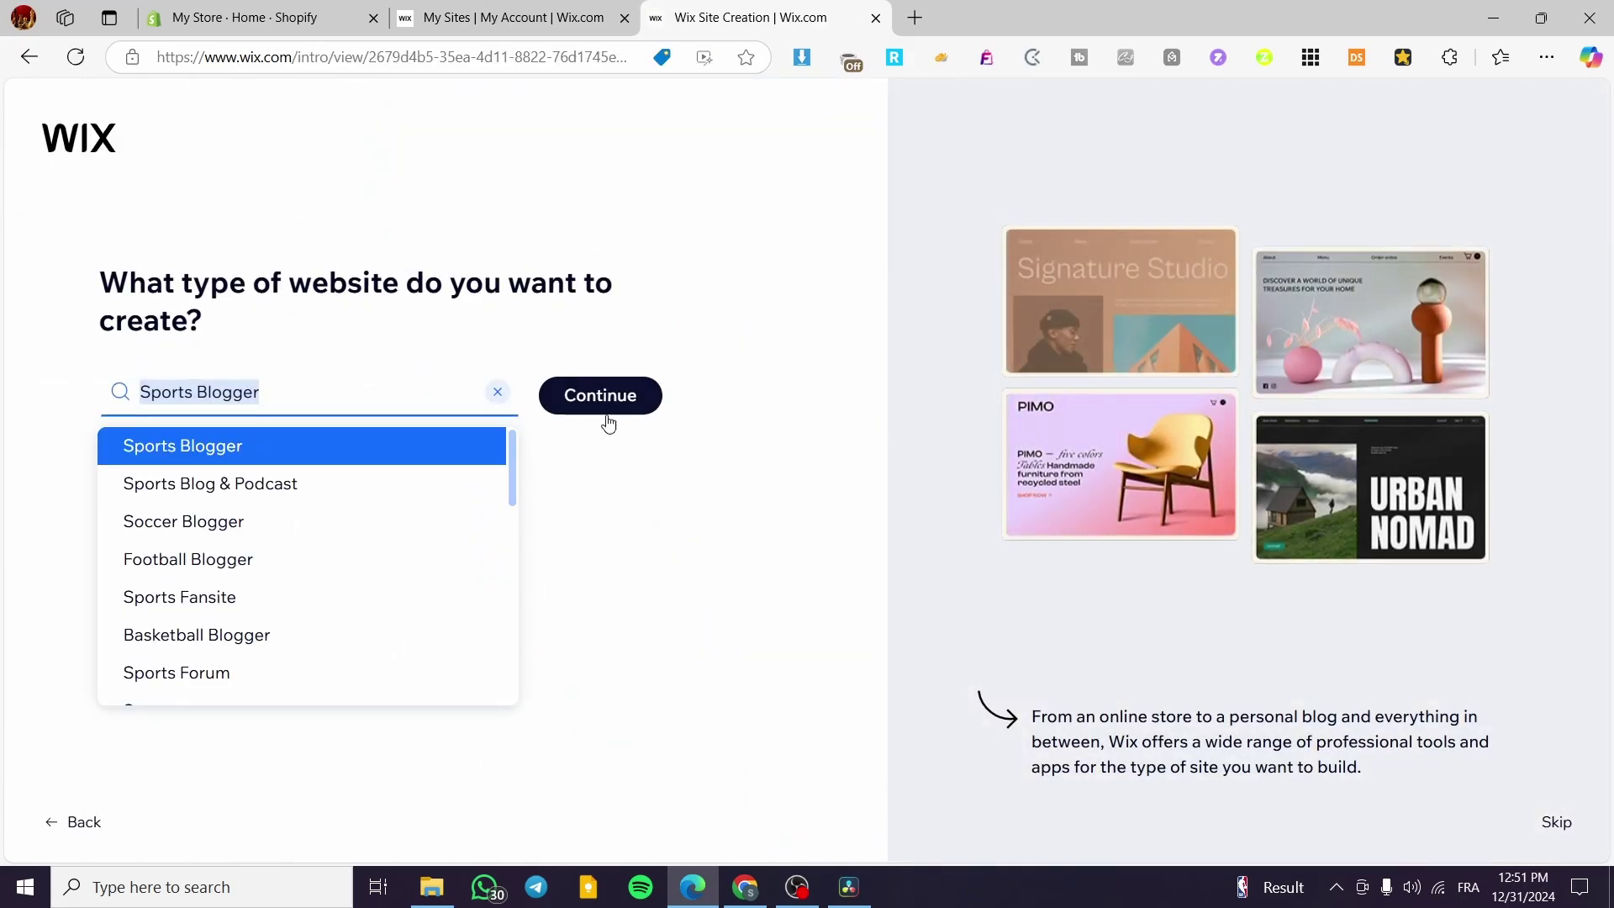
click(497, 393)
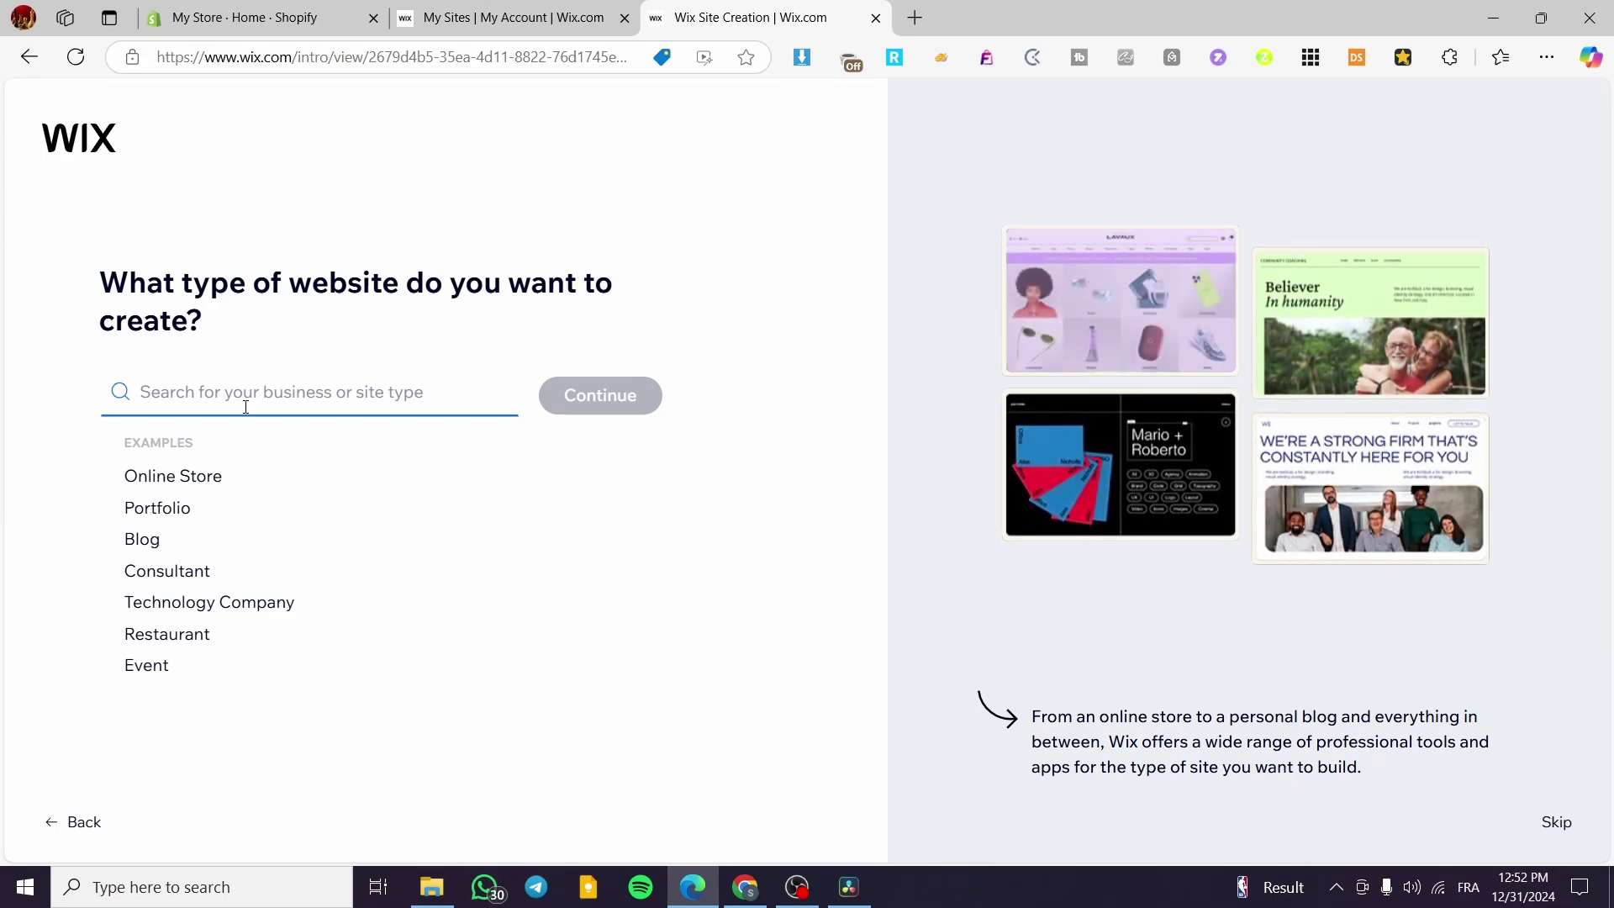
text(personal )
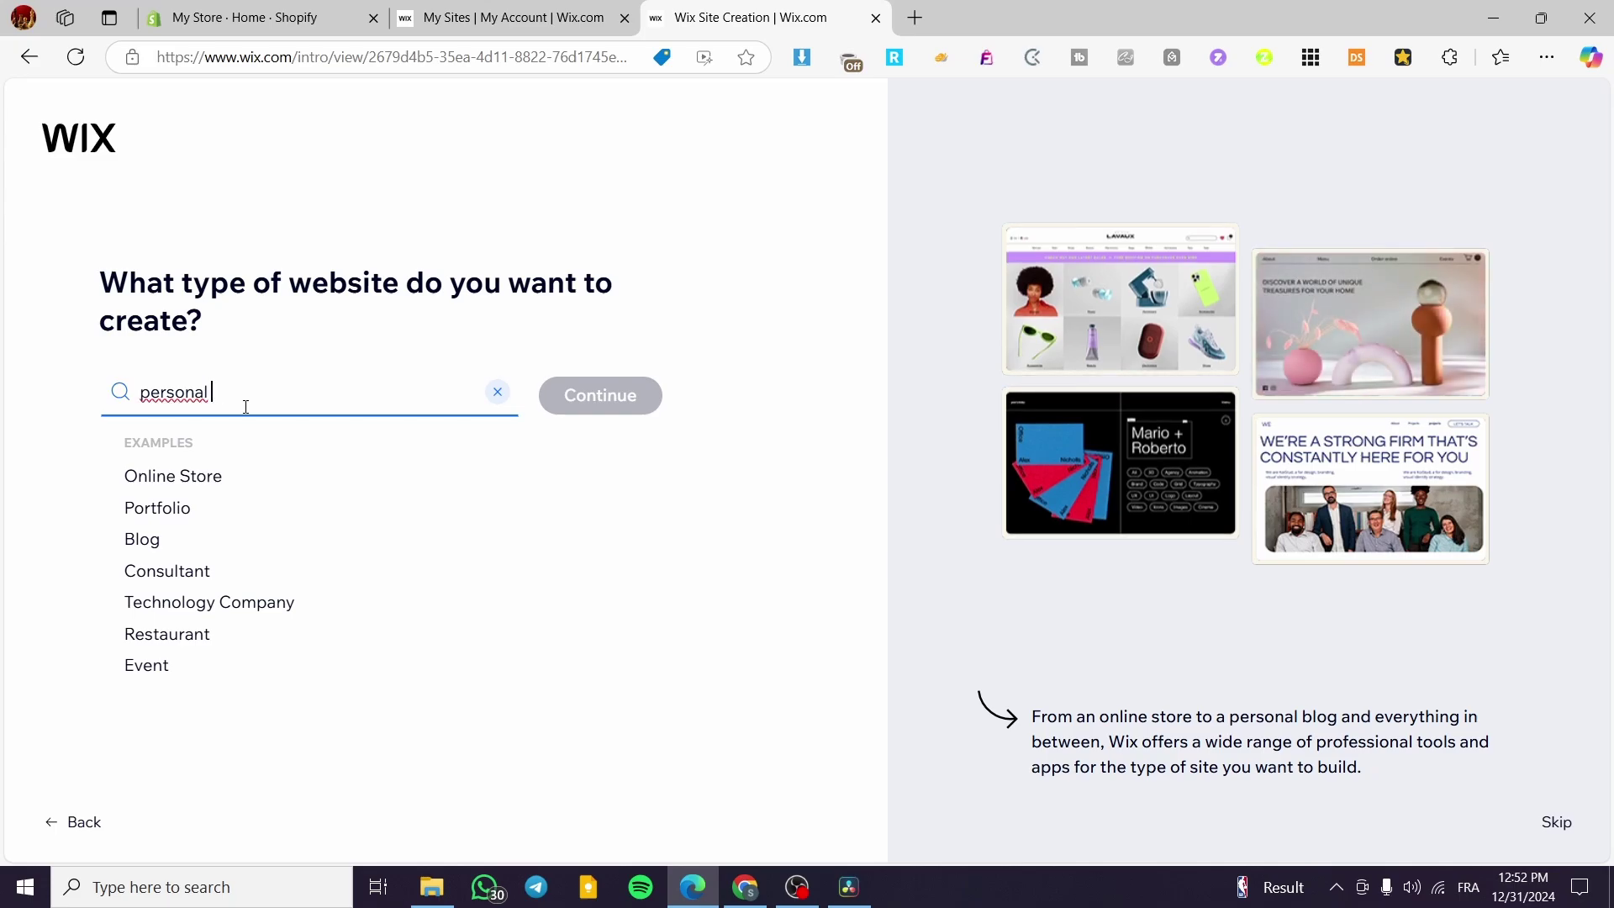
text(traini)
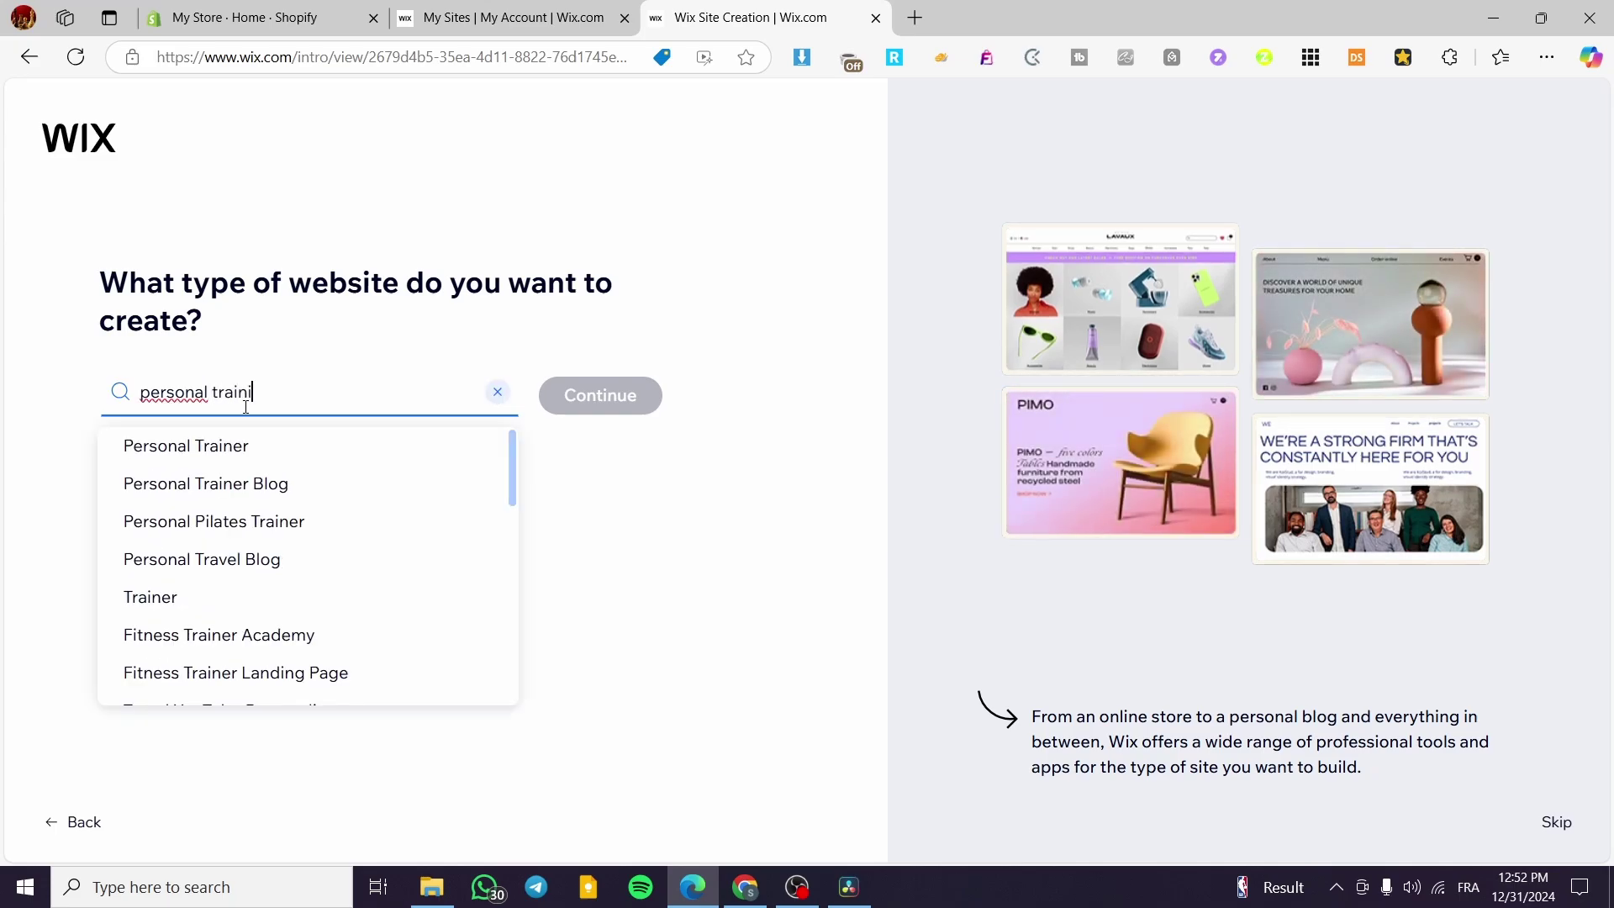
text(ng)
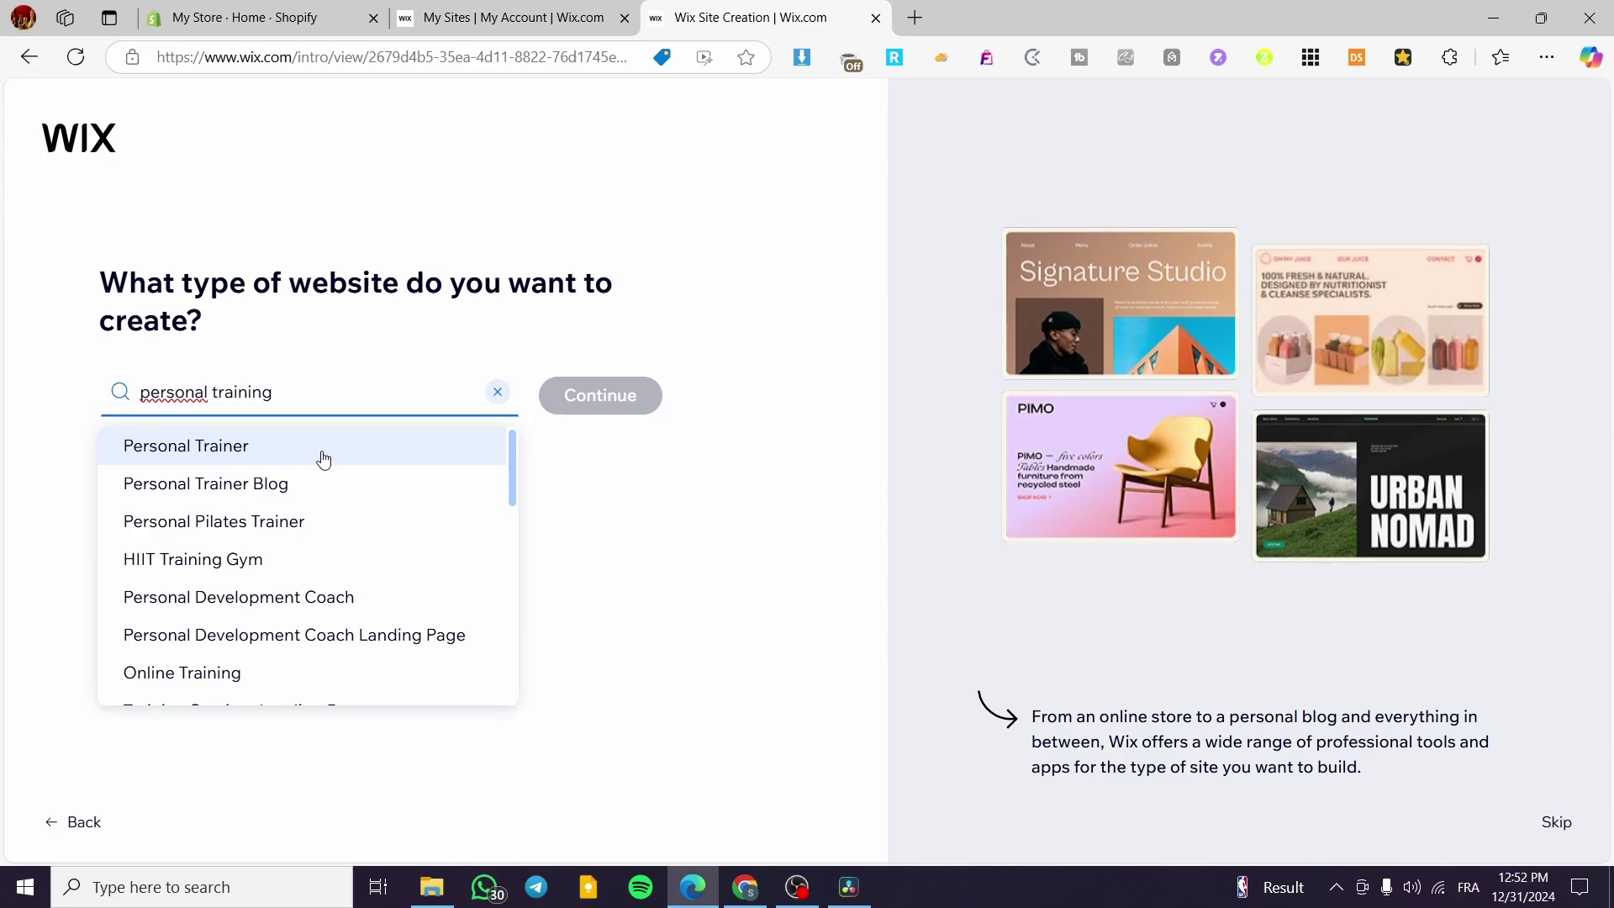
scroll(419, 527, down, 1)
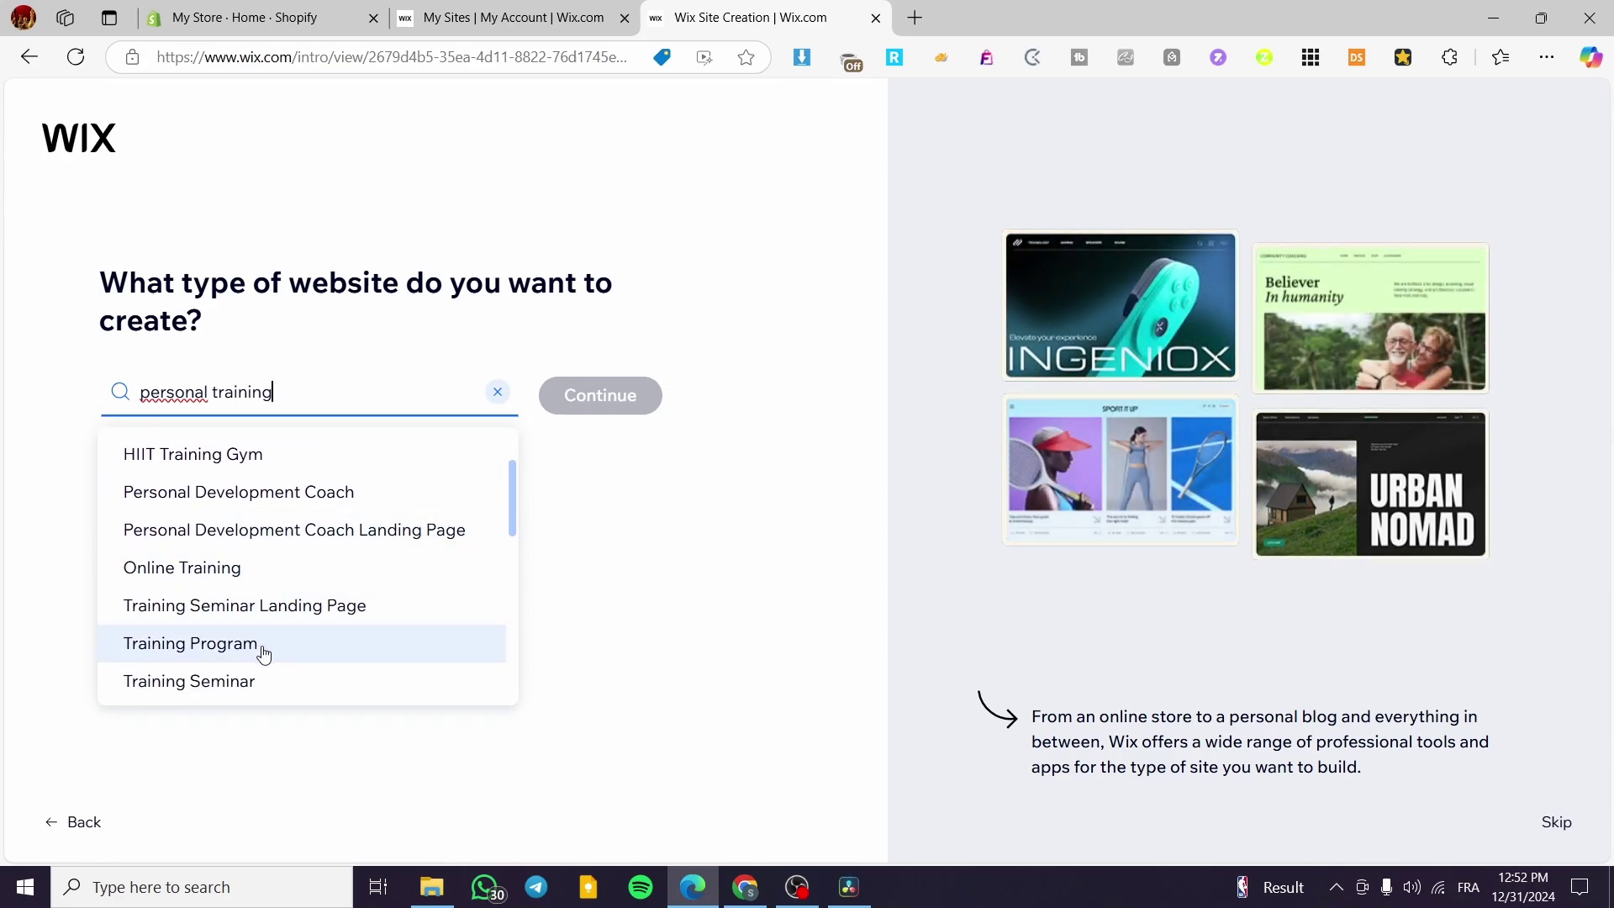
scroll(264, 654, up, 2)
key(ctrl+a)
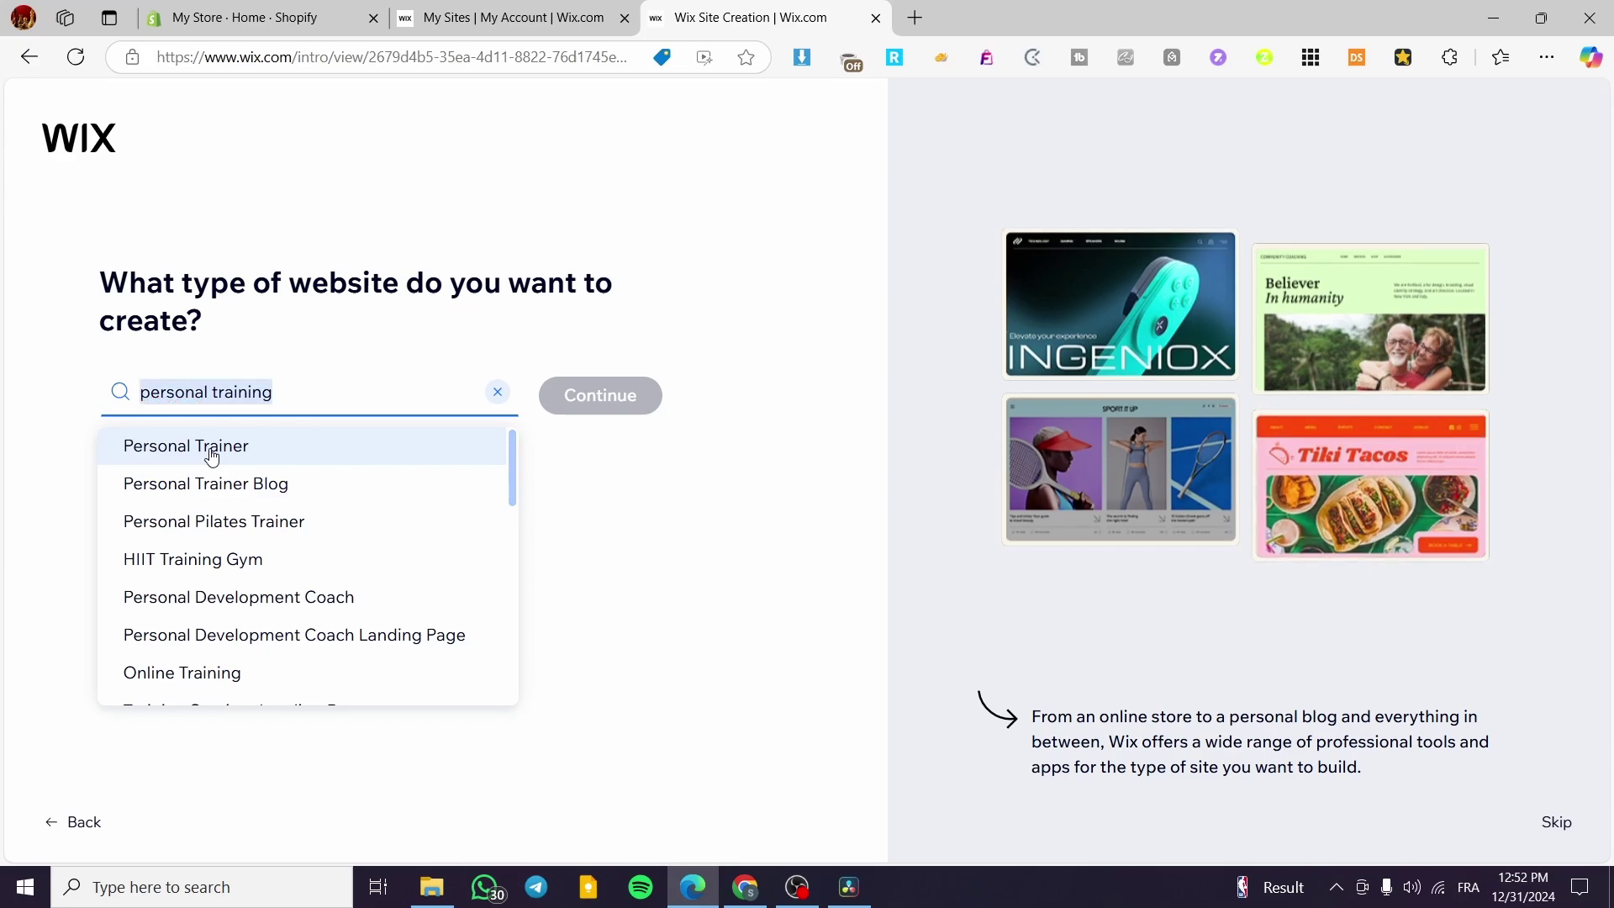
click(211, 456)
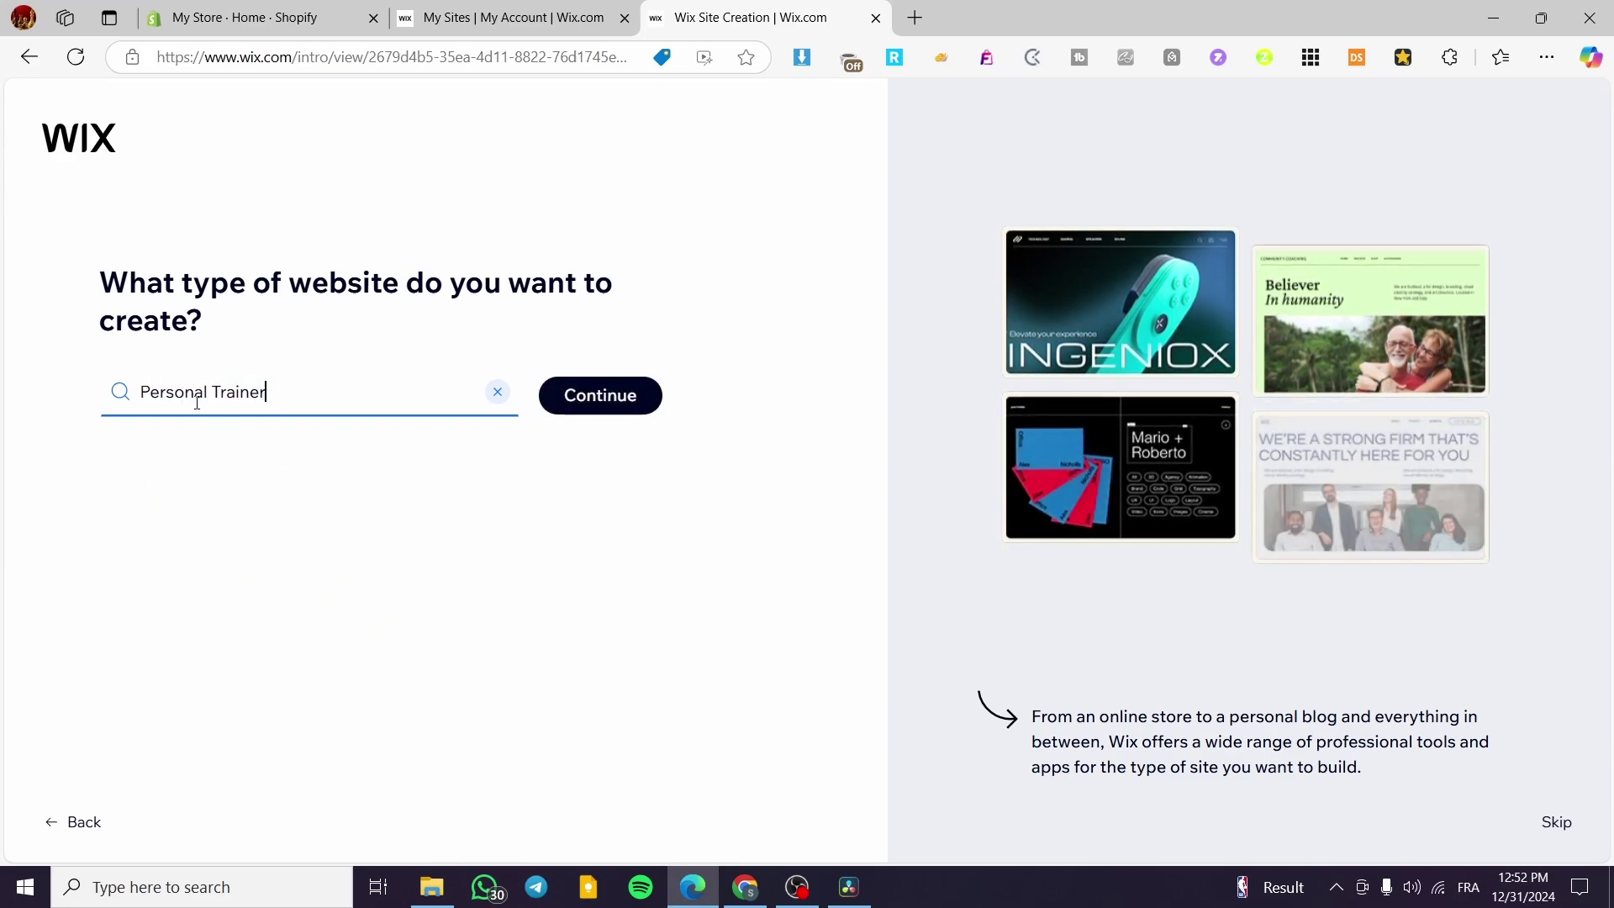
click(591, 411)
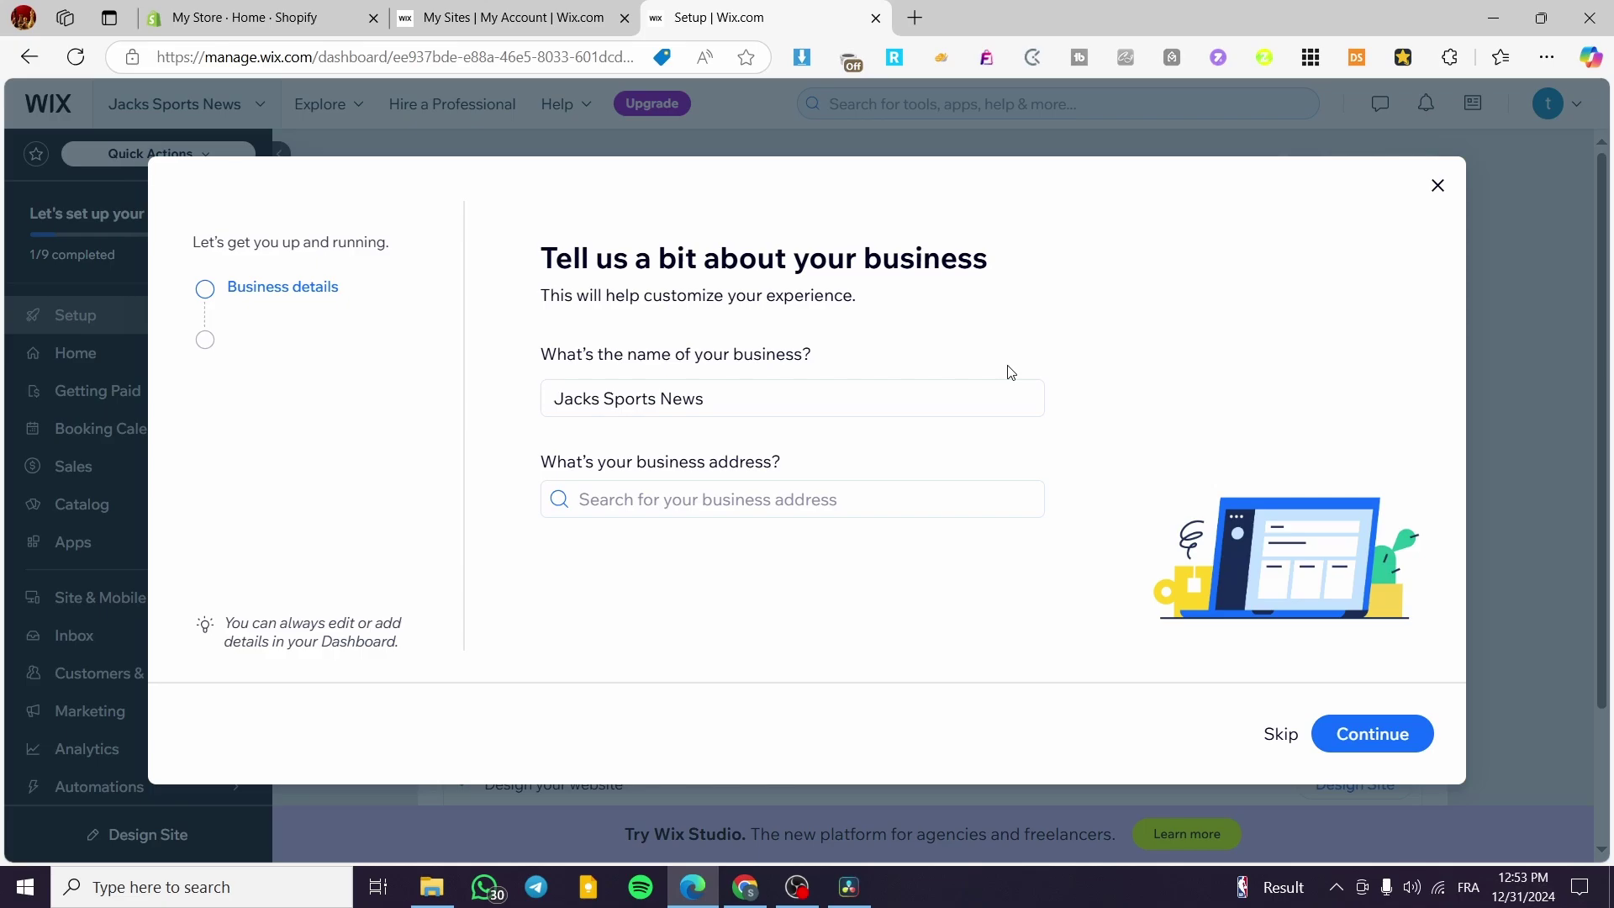
- Change the business name to "Jacks The Personal Trainer" and submit the business details without an address
click(717, 398)
triple_click(717, 397)
click(717, 398)
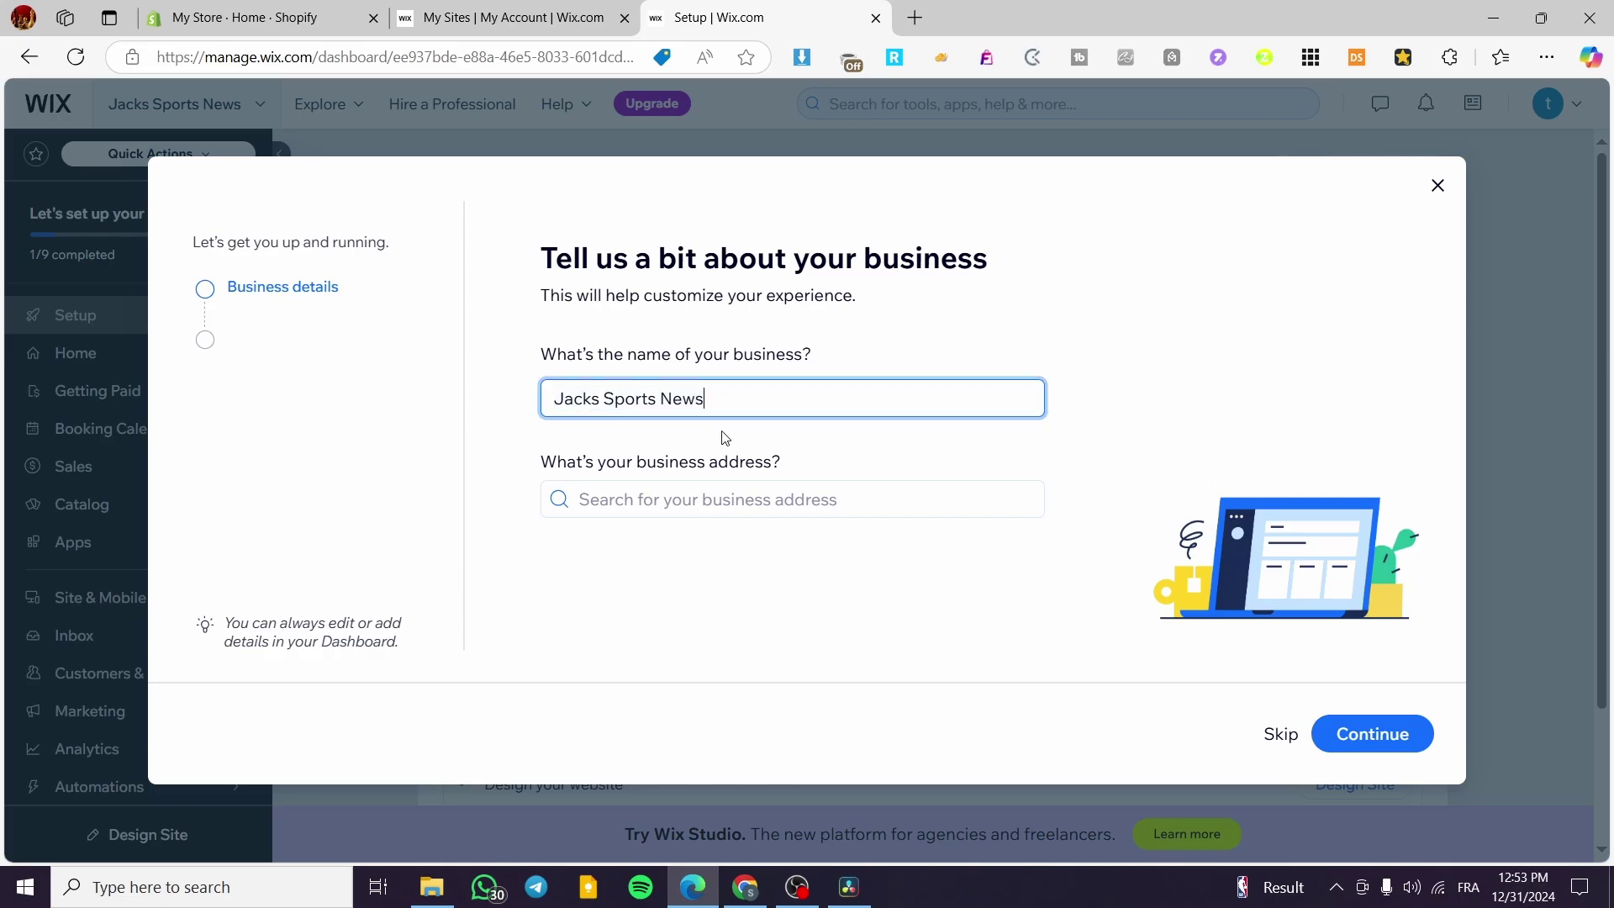
drag(706, 399, 608, 393)
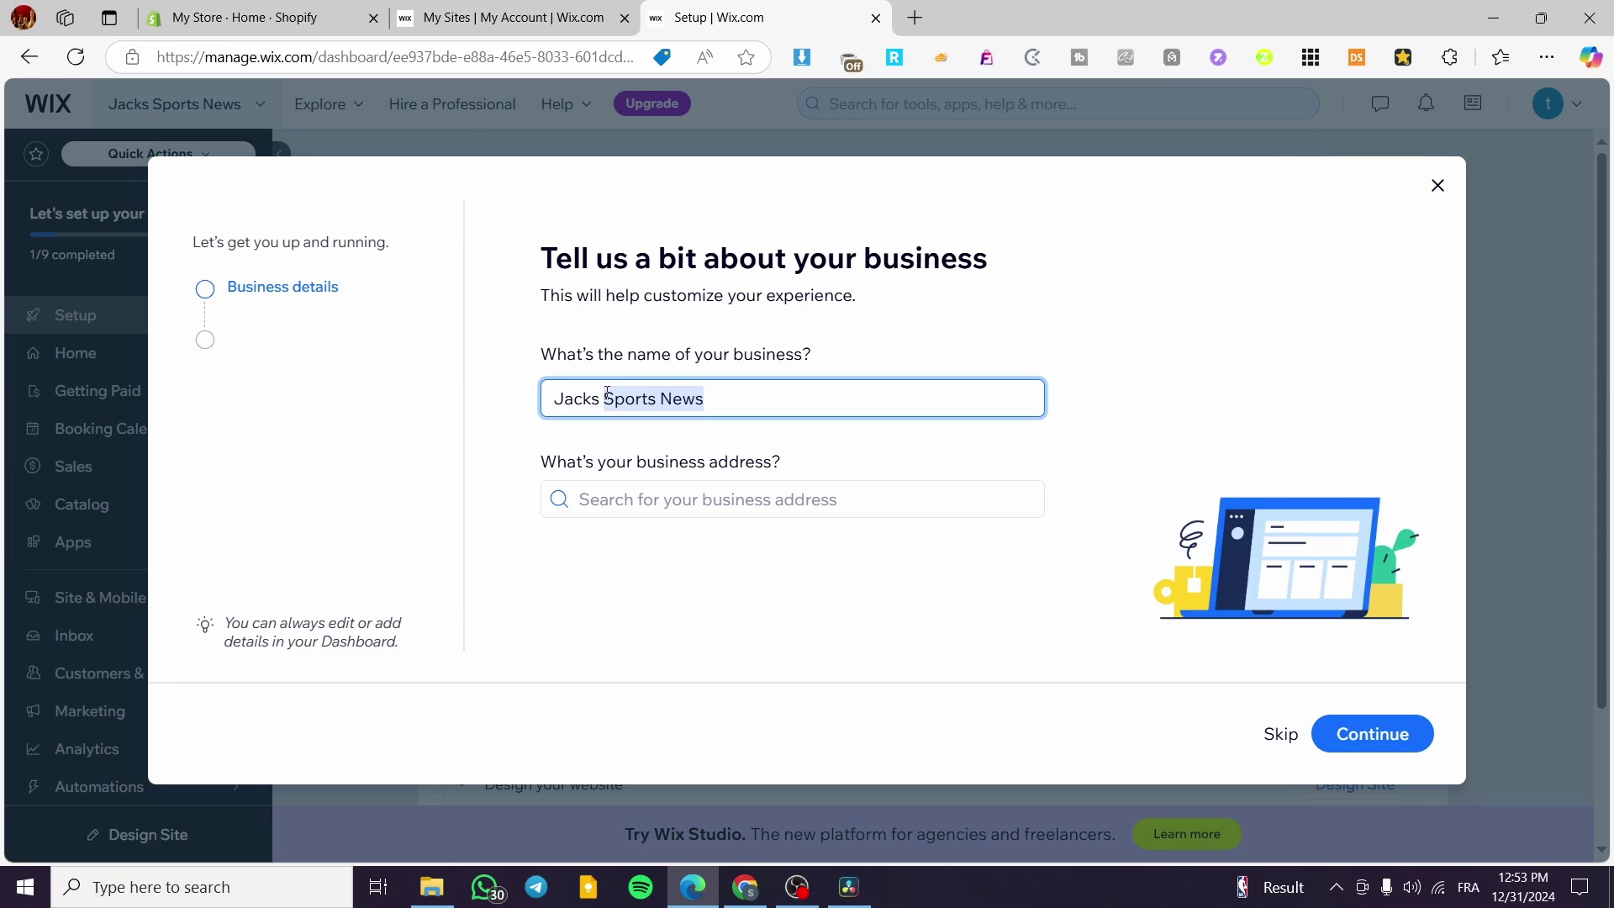
text(The Perso)
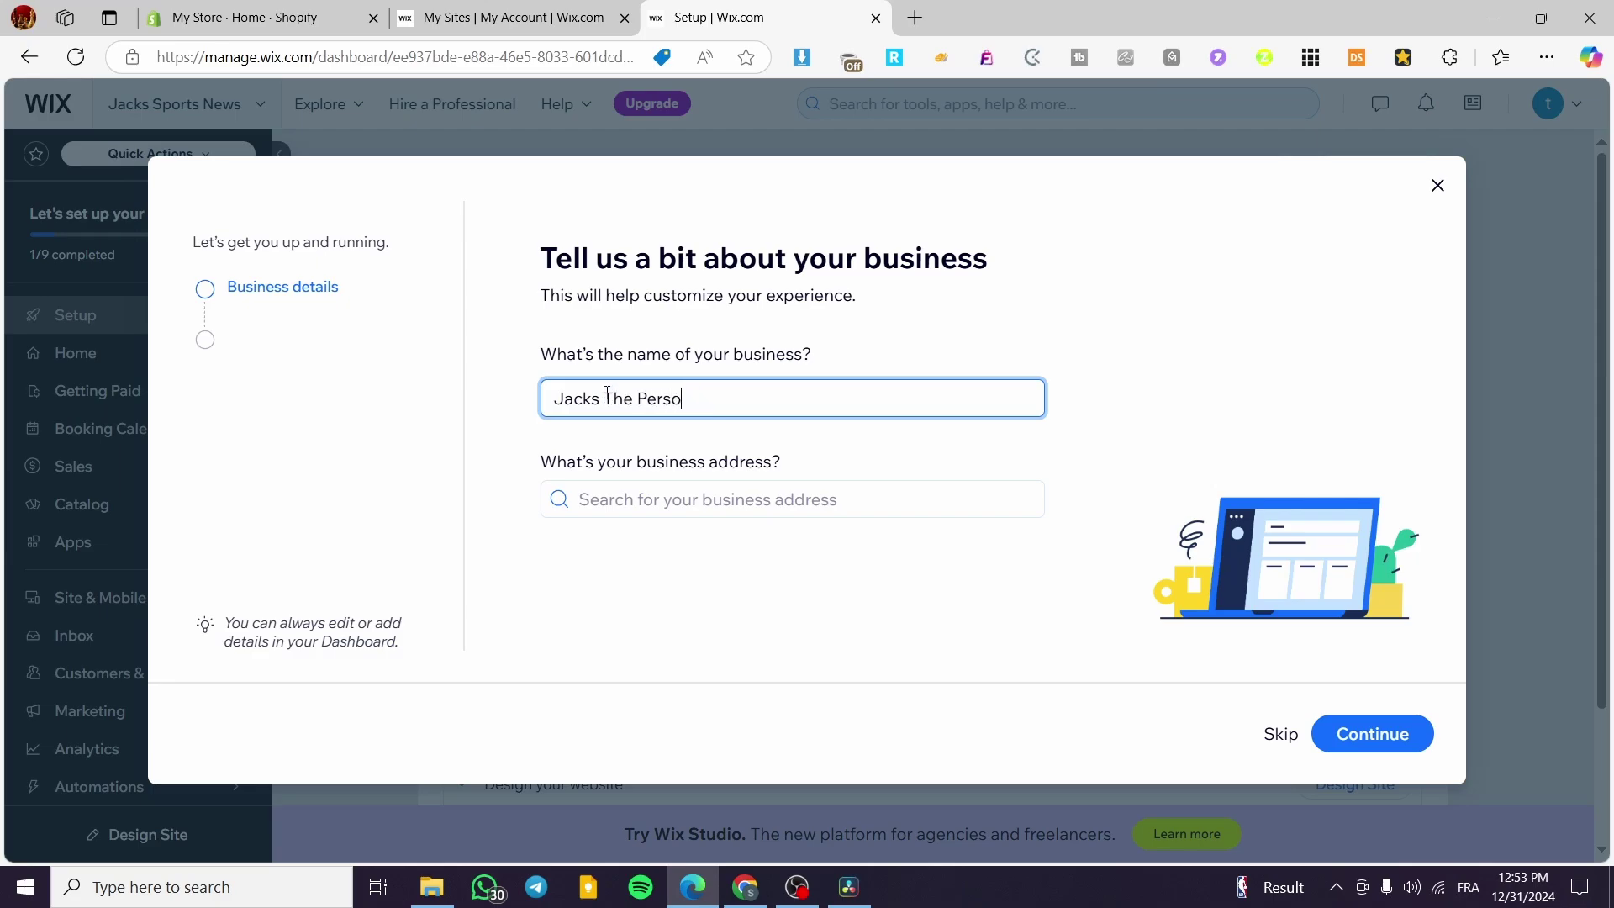
text(nal Trainer)
click(1400, 737)
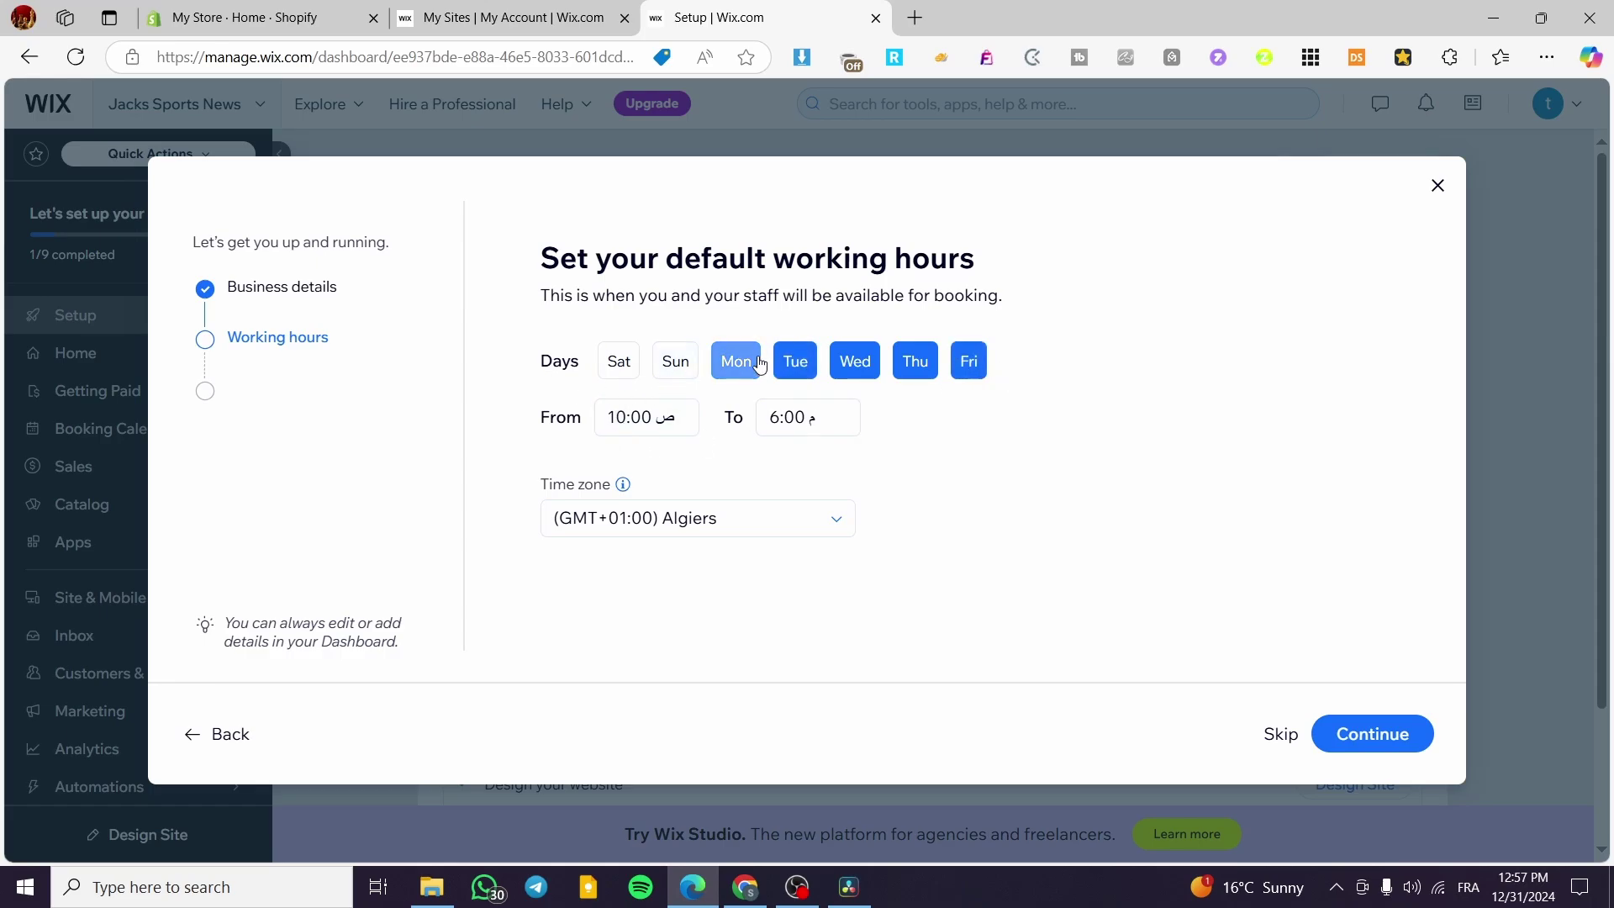
- Set the default working hours from 9:30 AM to 11:00 PM
click(672, 419)
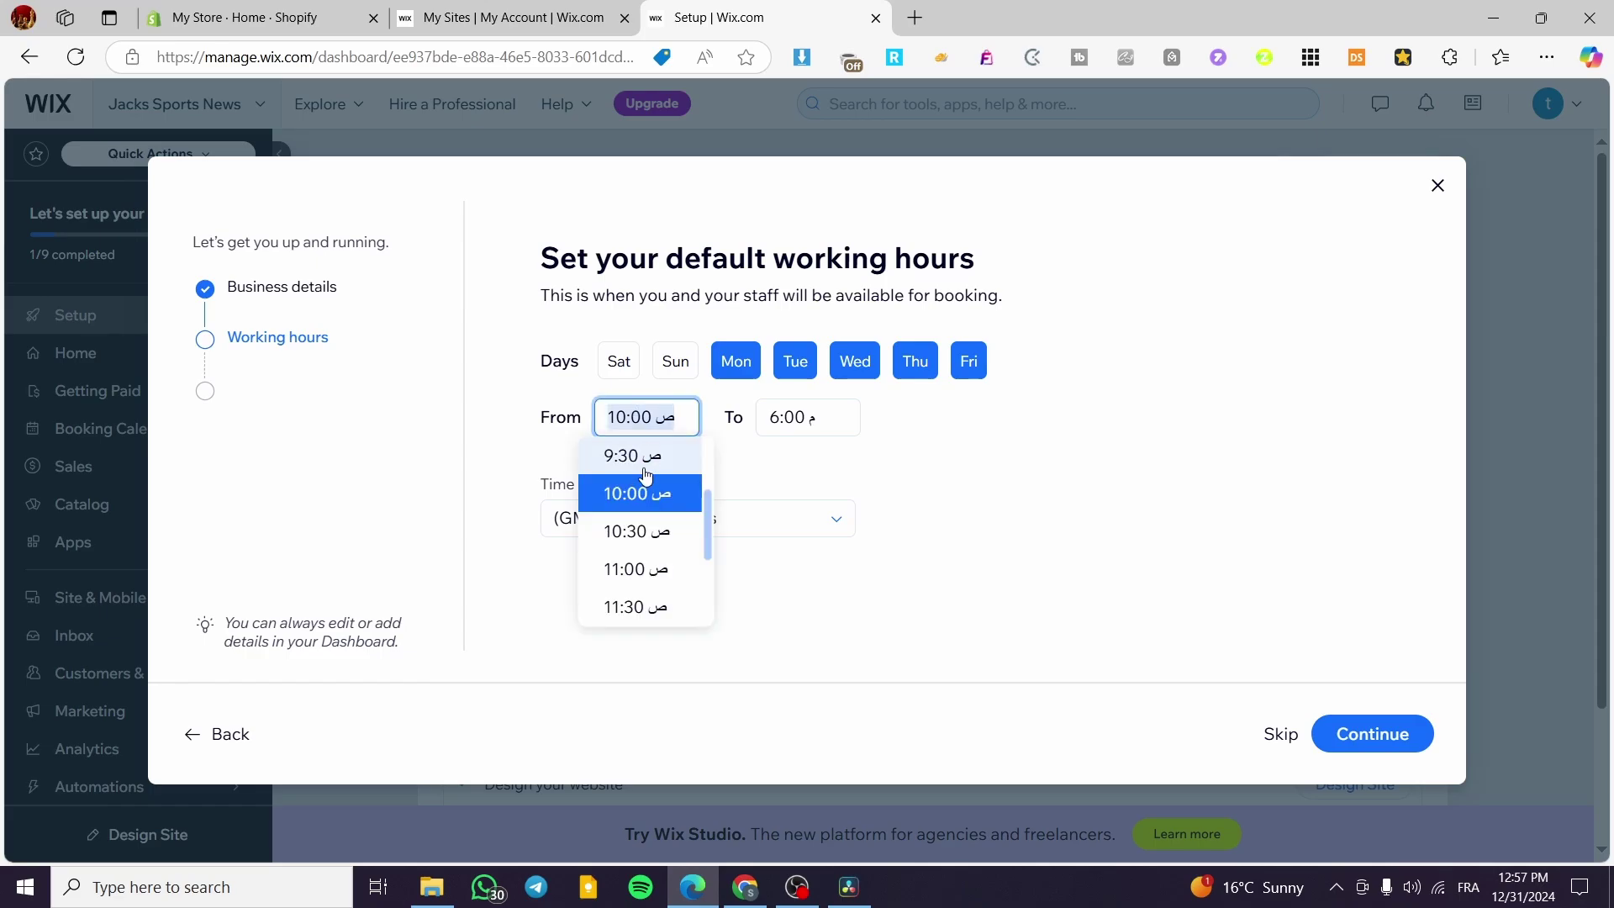
click(646, 458)
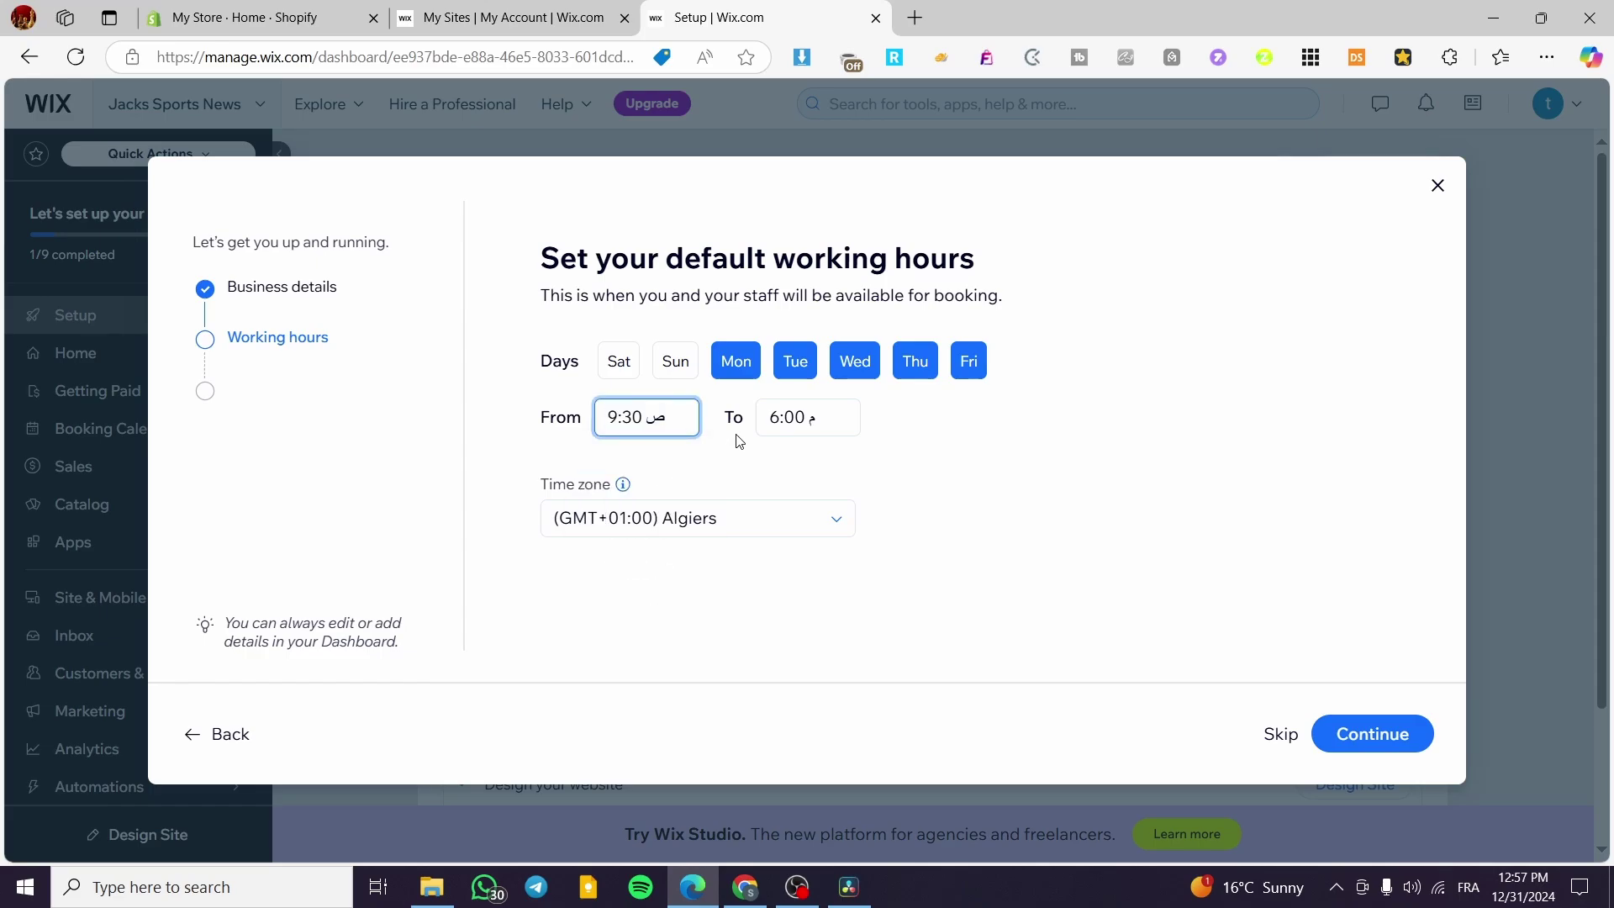
click(798, 419)
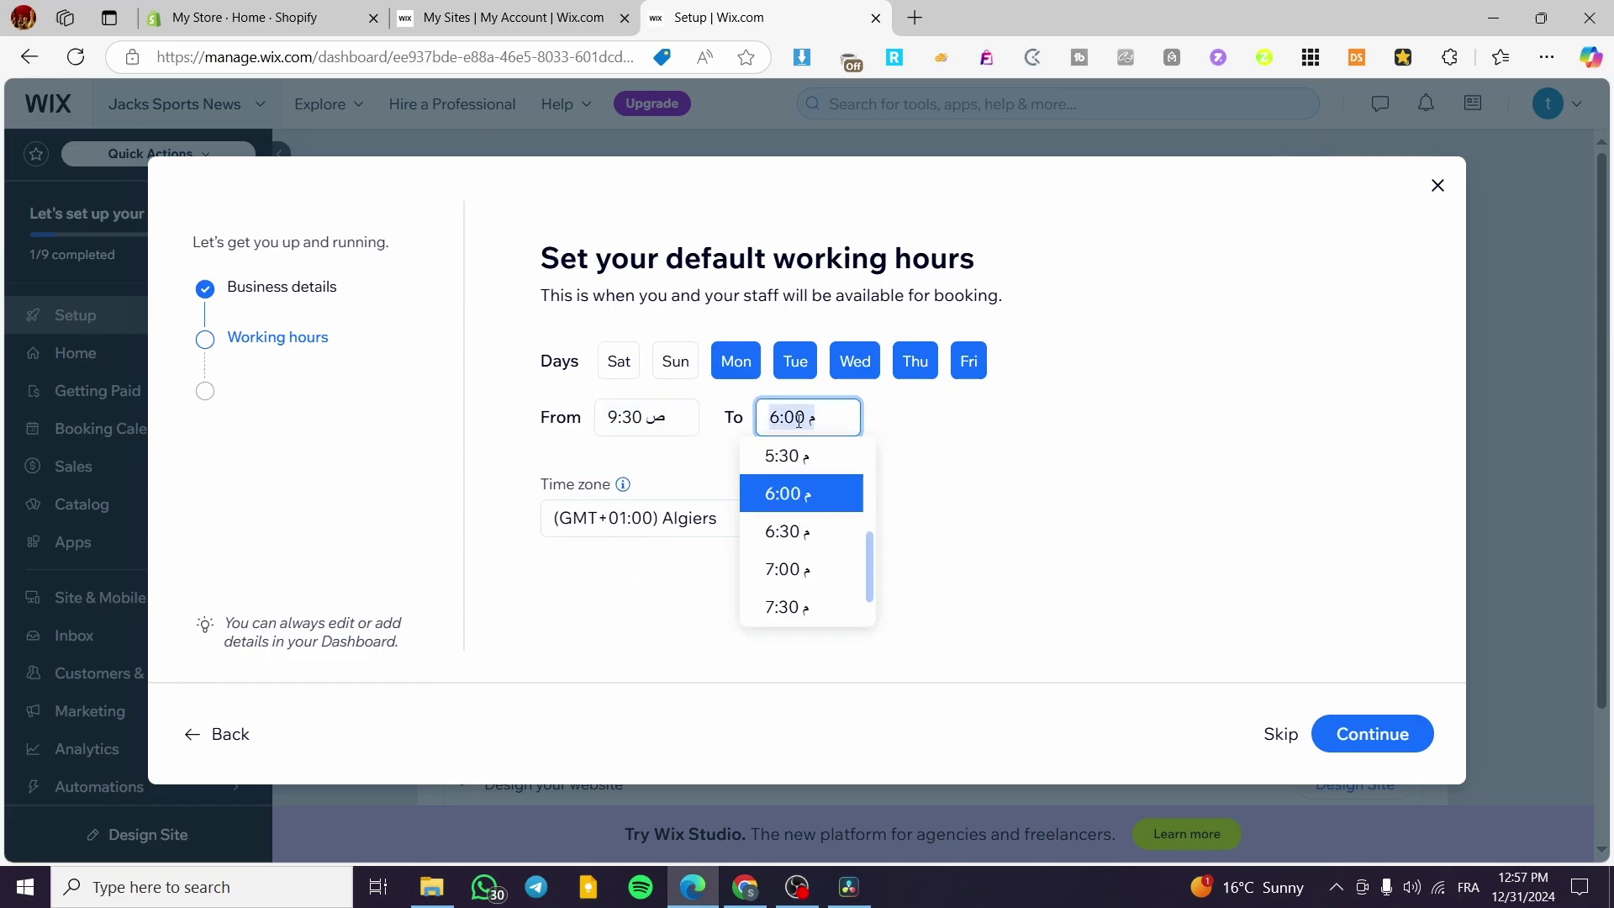
scroll(826, 599, down, 2)
click(822, 614)
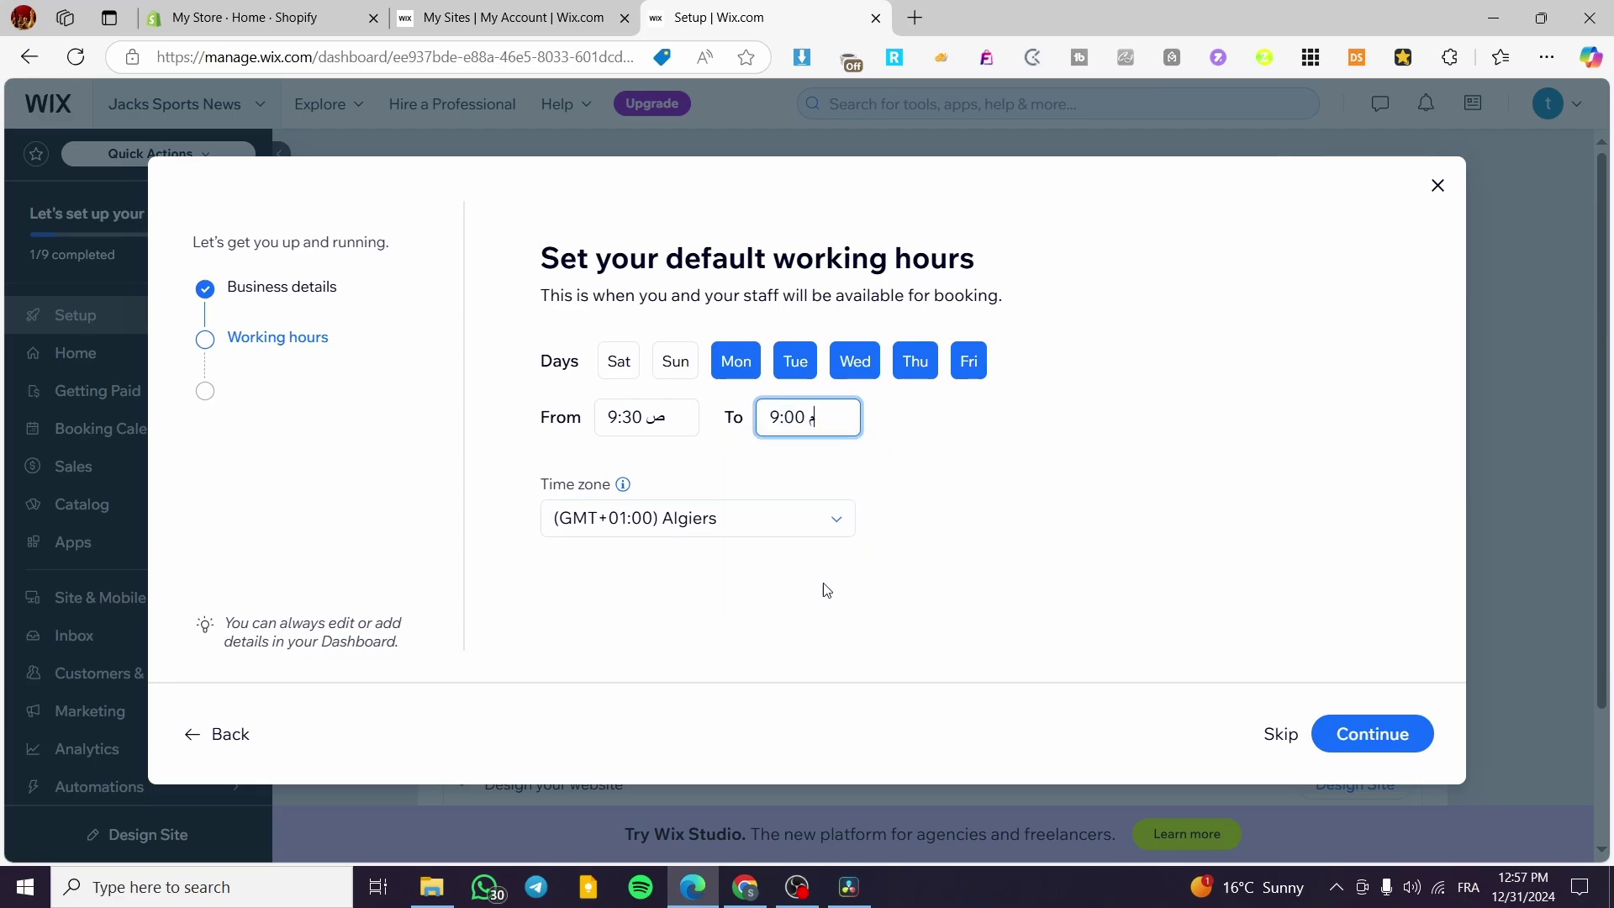
click(831, 416)
scroll(841, 555, down, 1)
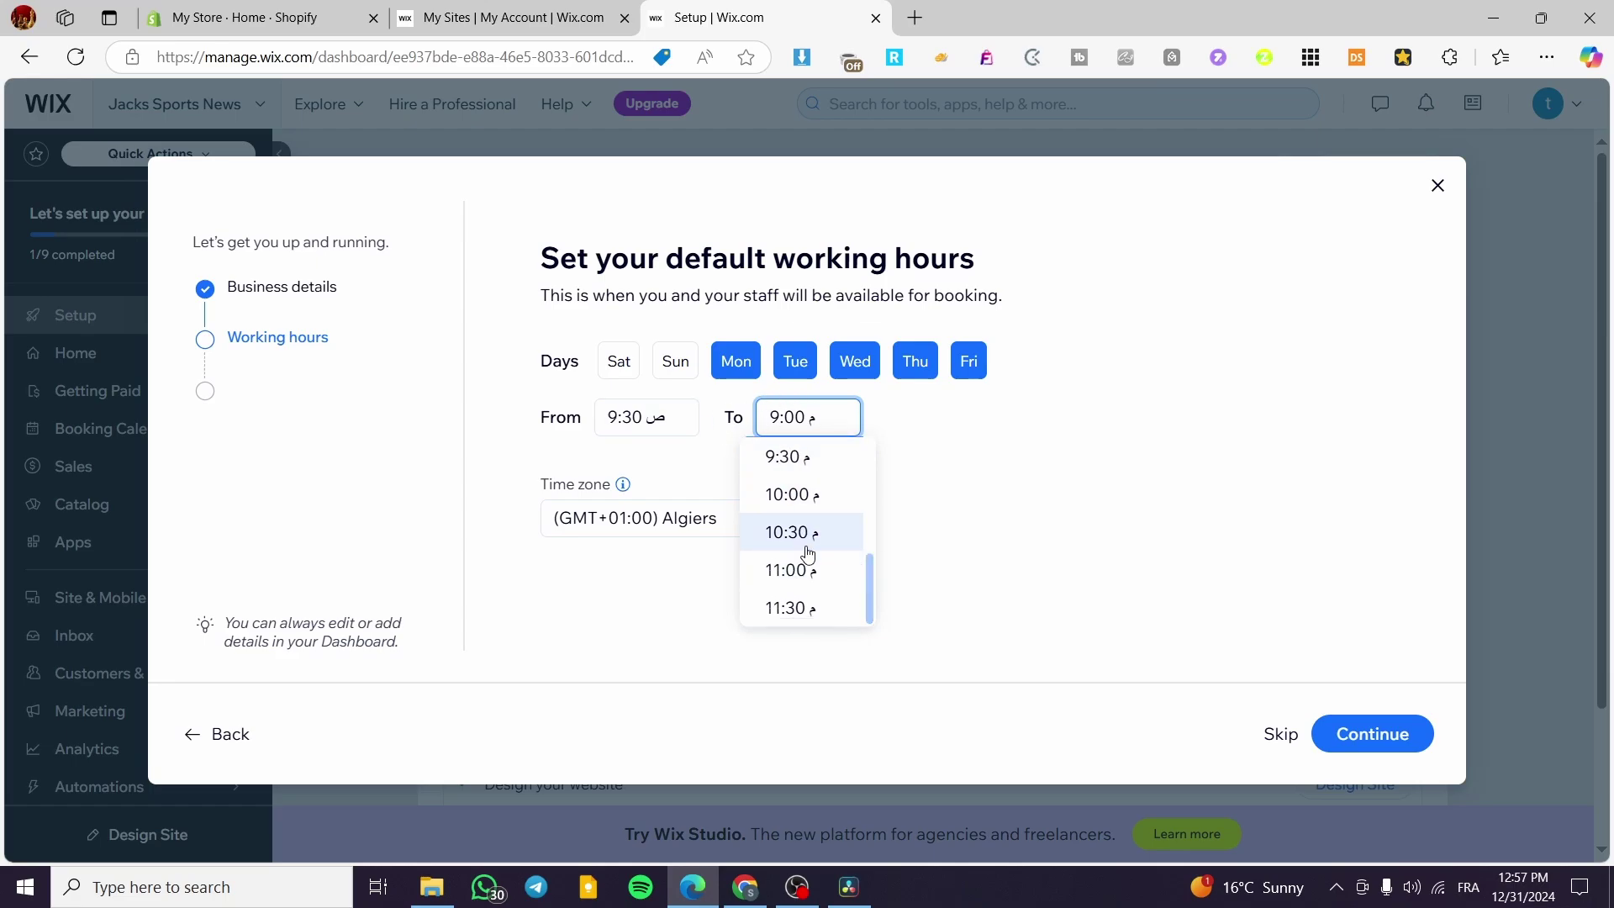
click(824, 570)
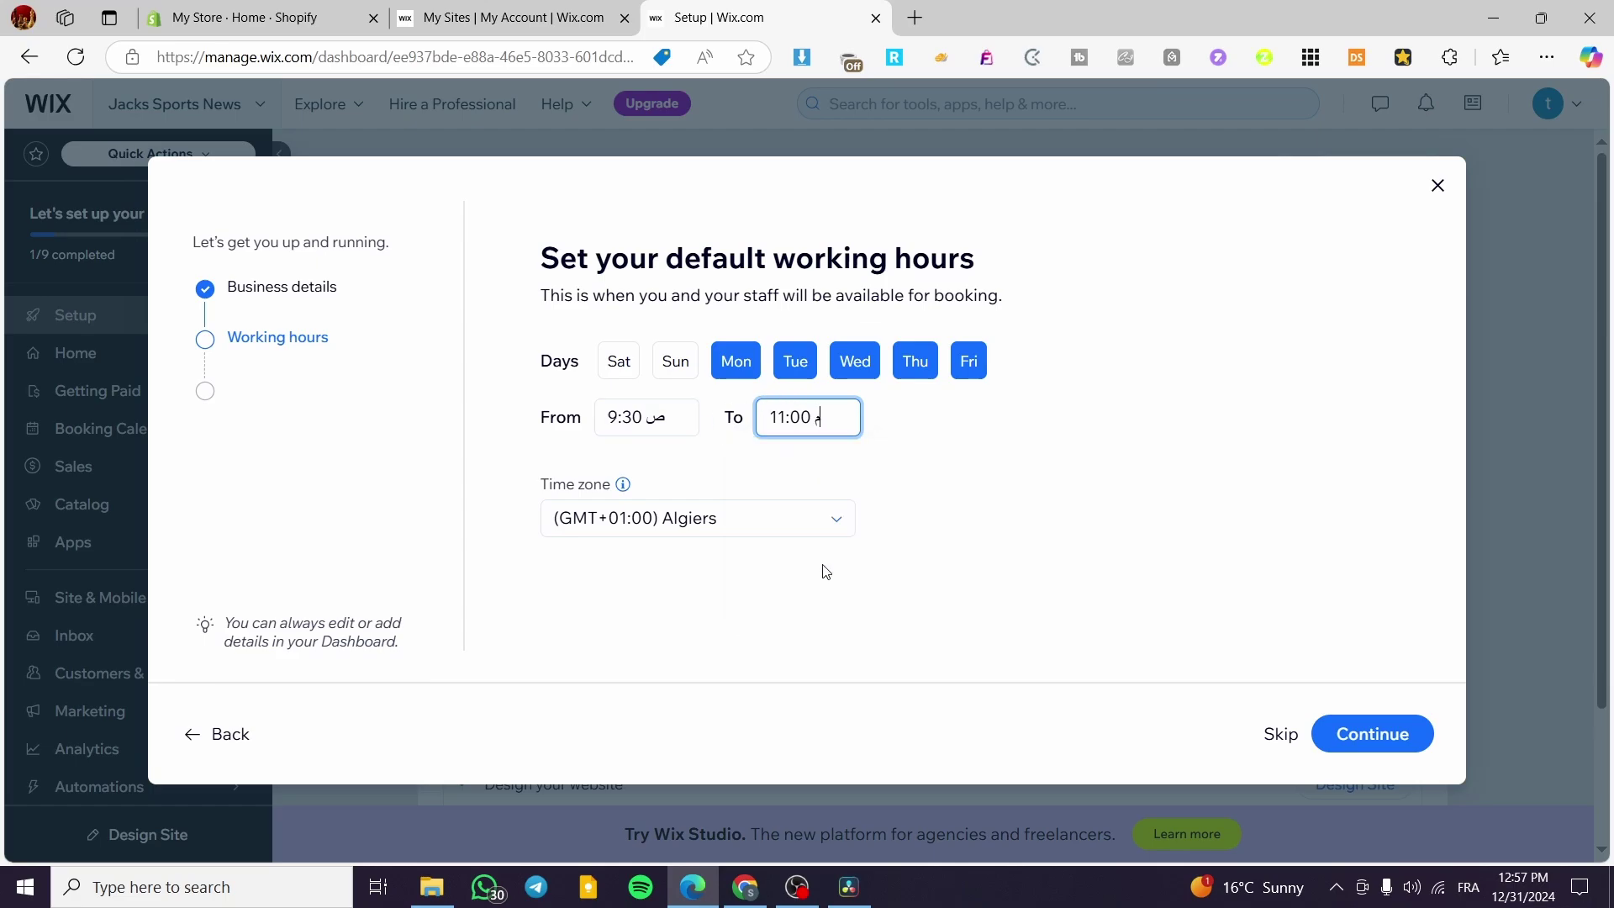
- Set the time zone to (GMT+01:00) Berlin and continue to the services setup
click(757, 518)
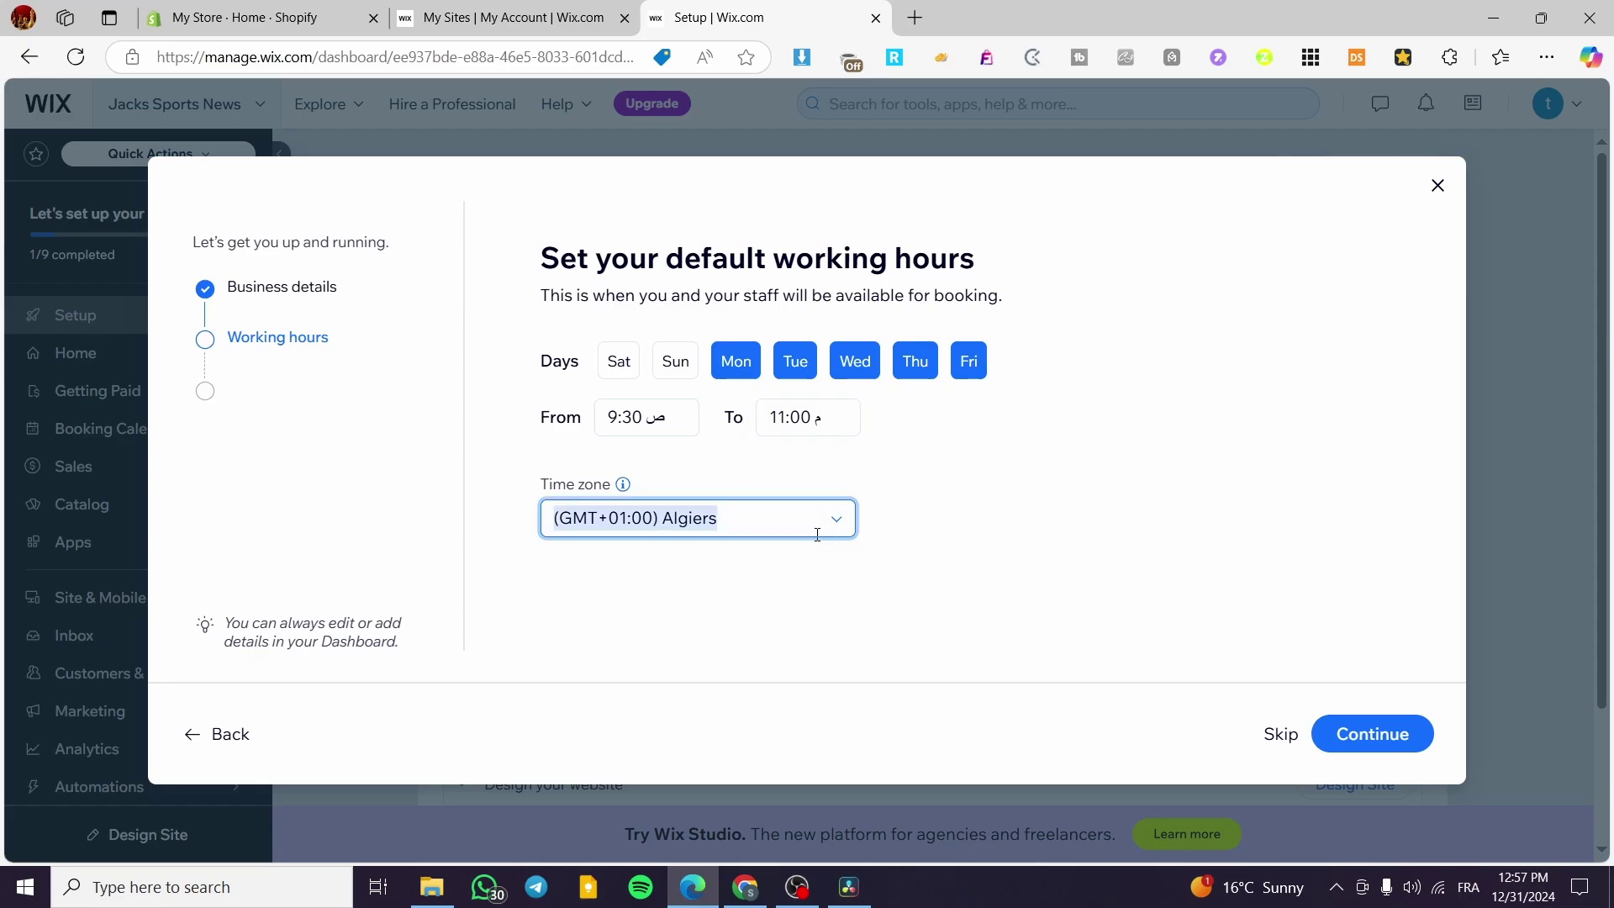
scroll(839, 576, down, 15)
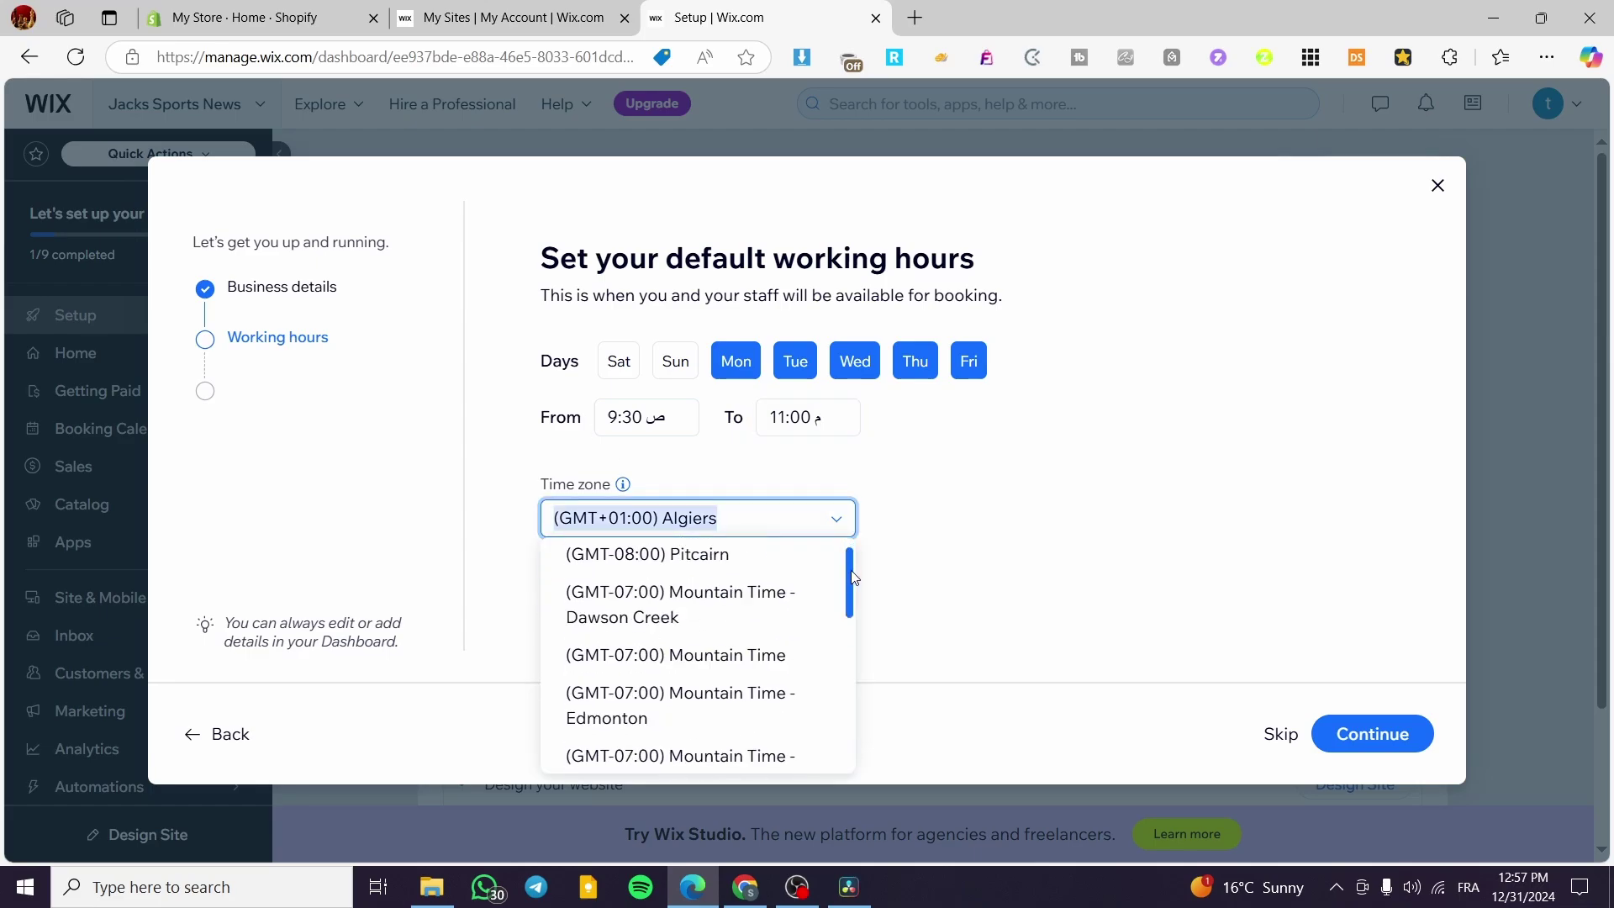
scroll(851, 580, down, 4)
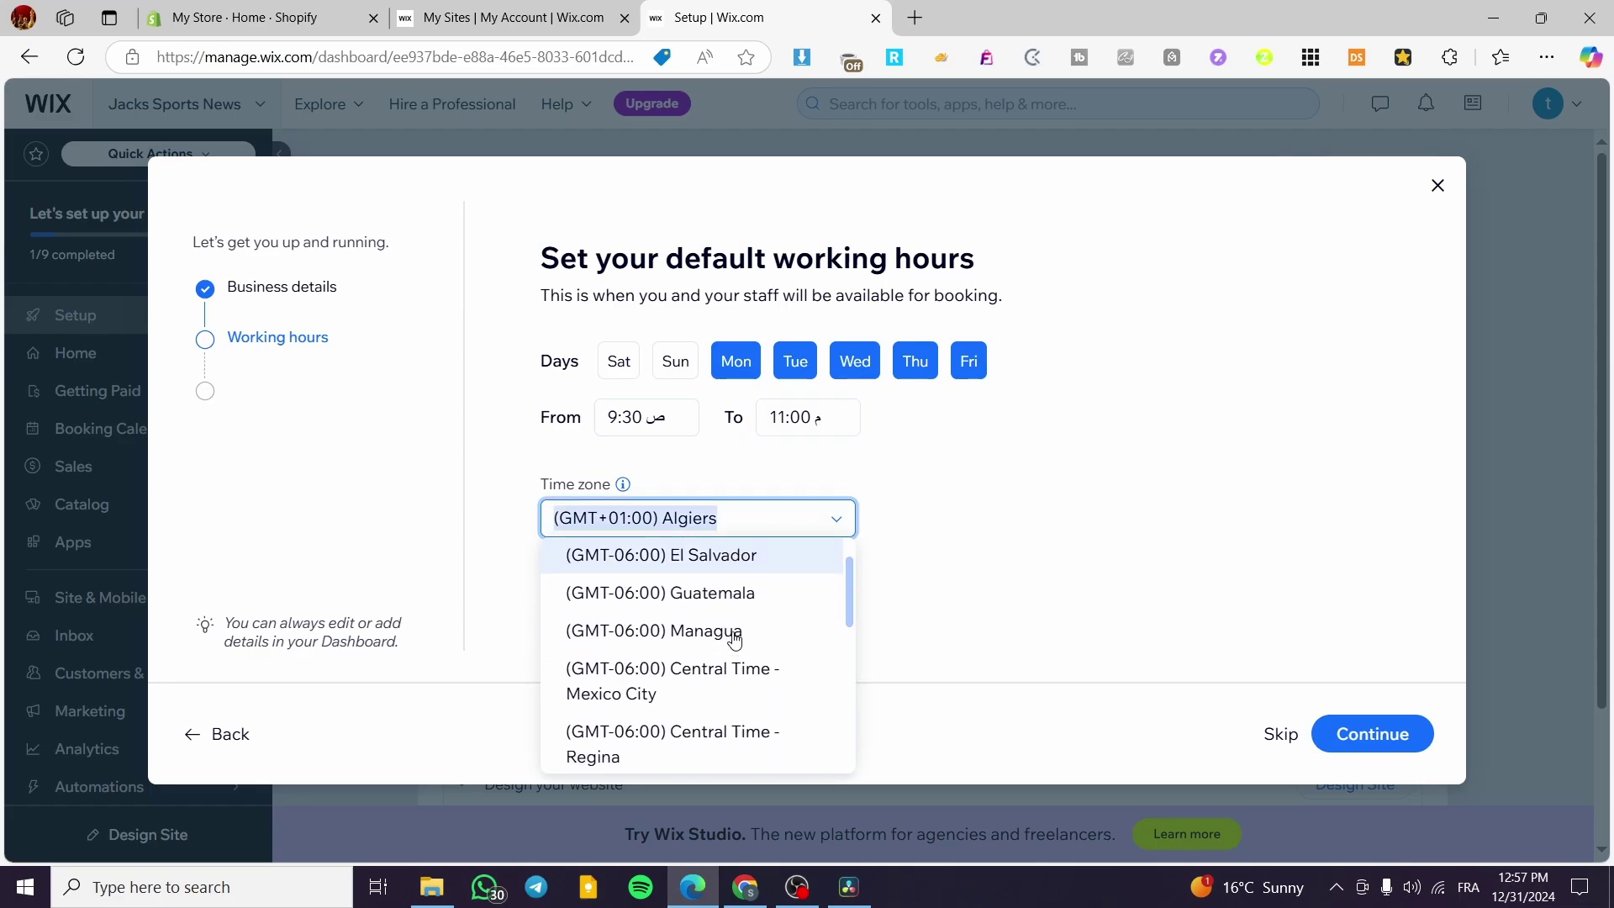
scroll(733, 646, down, 6)
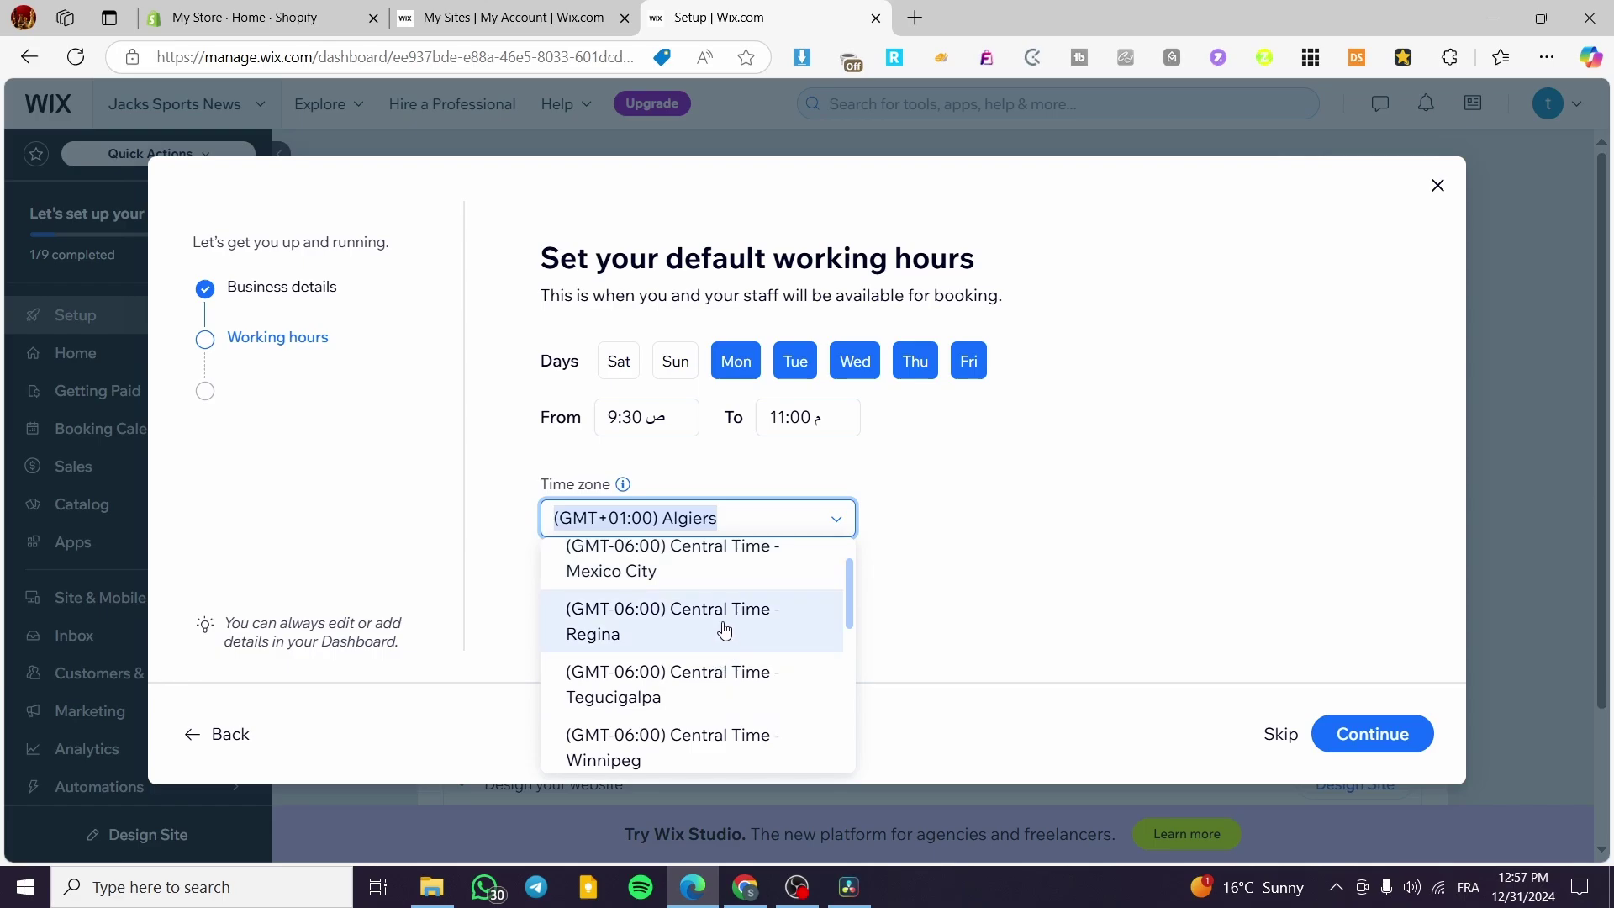
scroll(750, 605, down, 5)
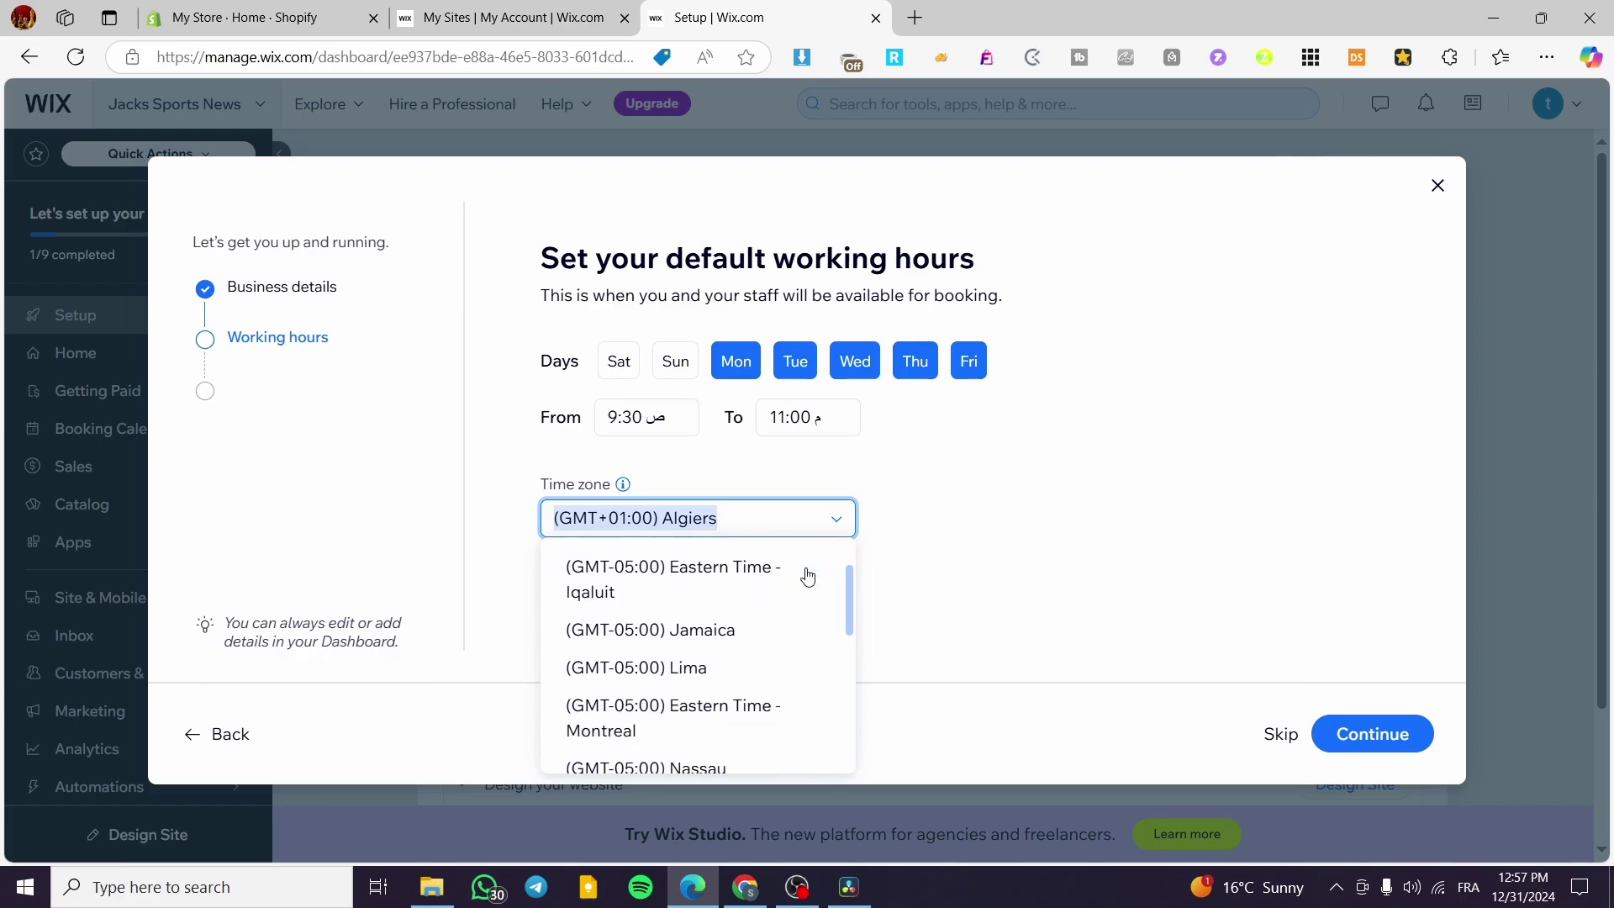
scroll(808, 576, down, 5)
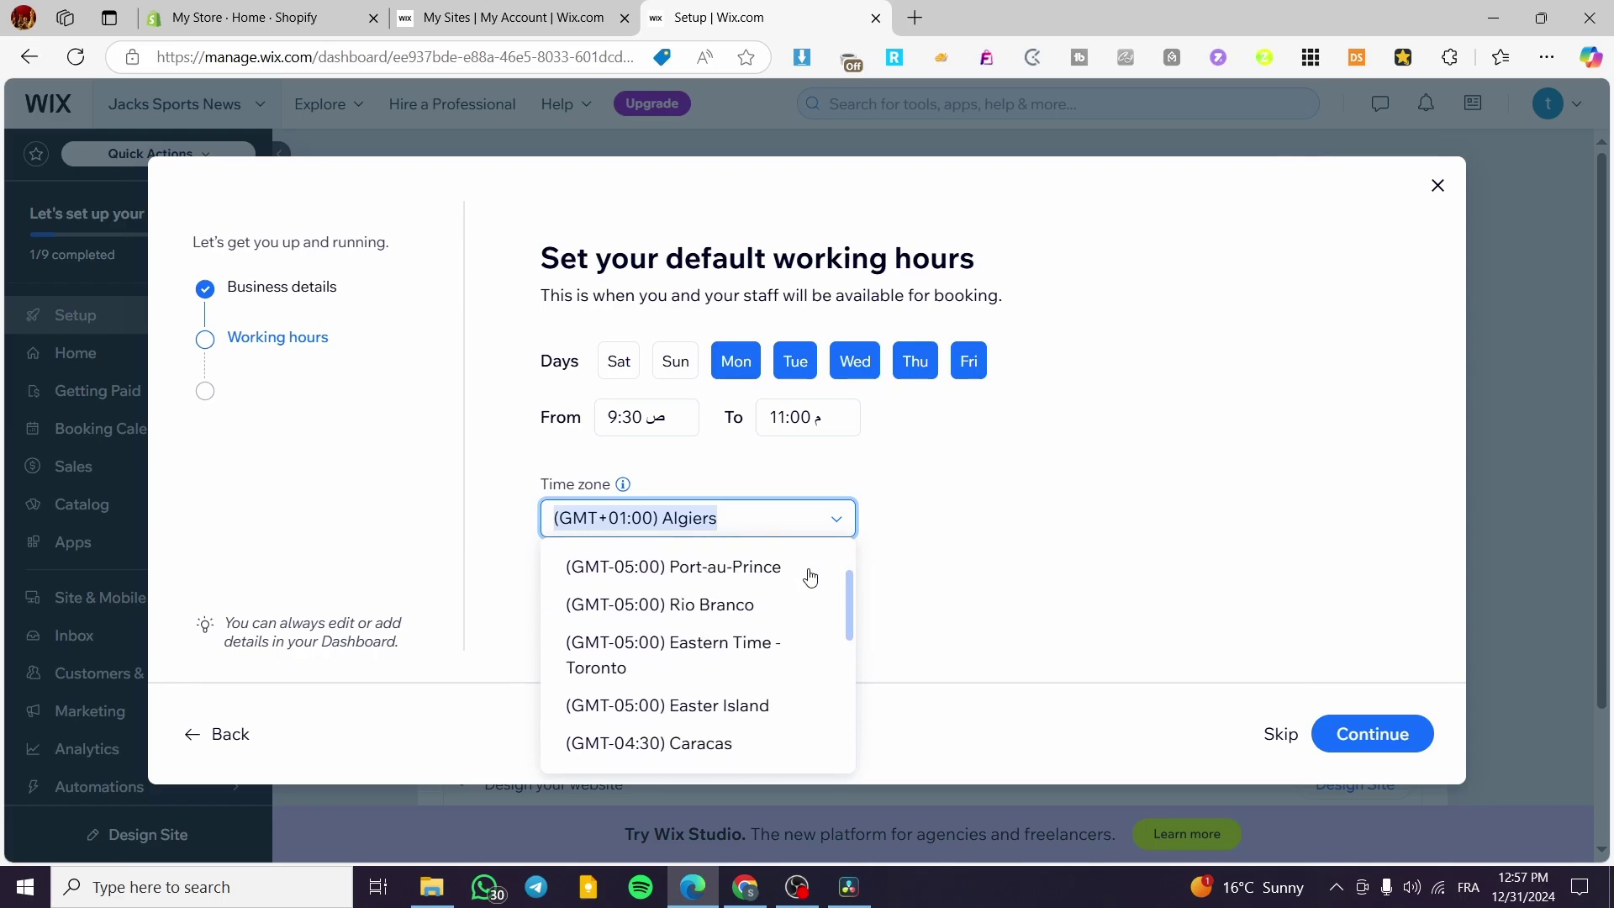
scroll(808, 577, up, 1)
scroll(805, 609, down, 6)
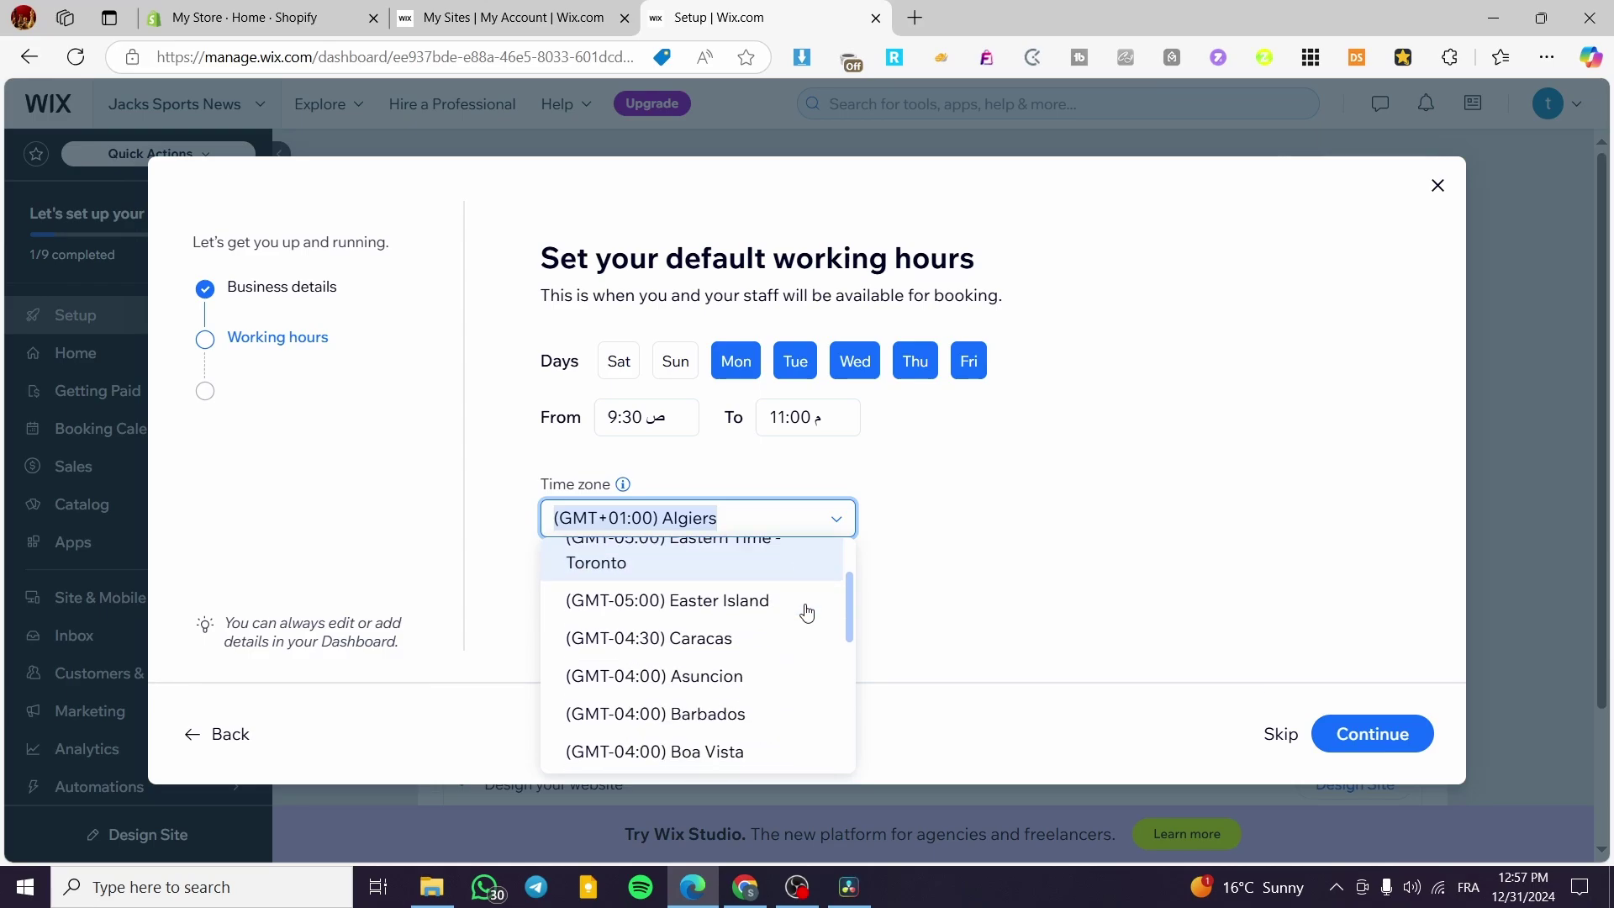
scroll(807, 612, down, 10)
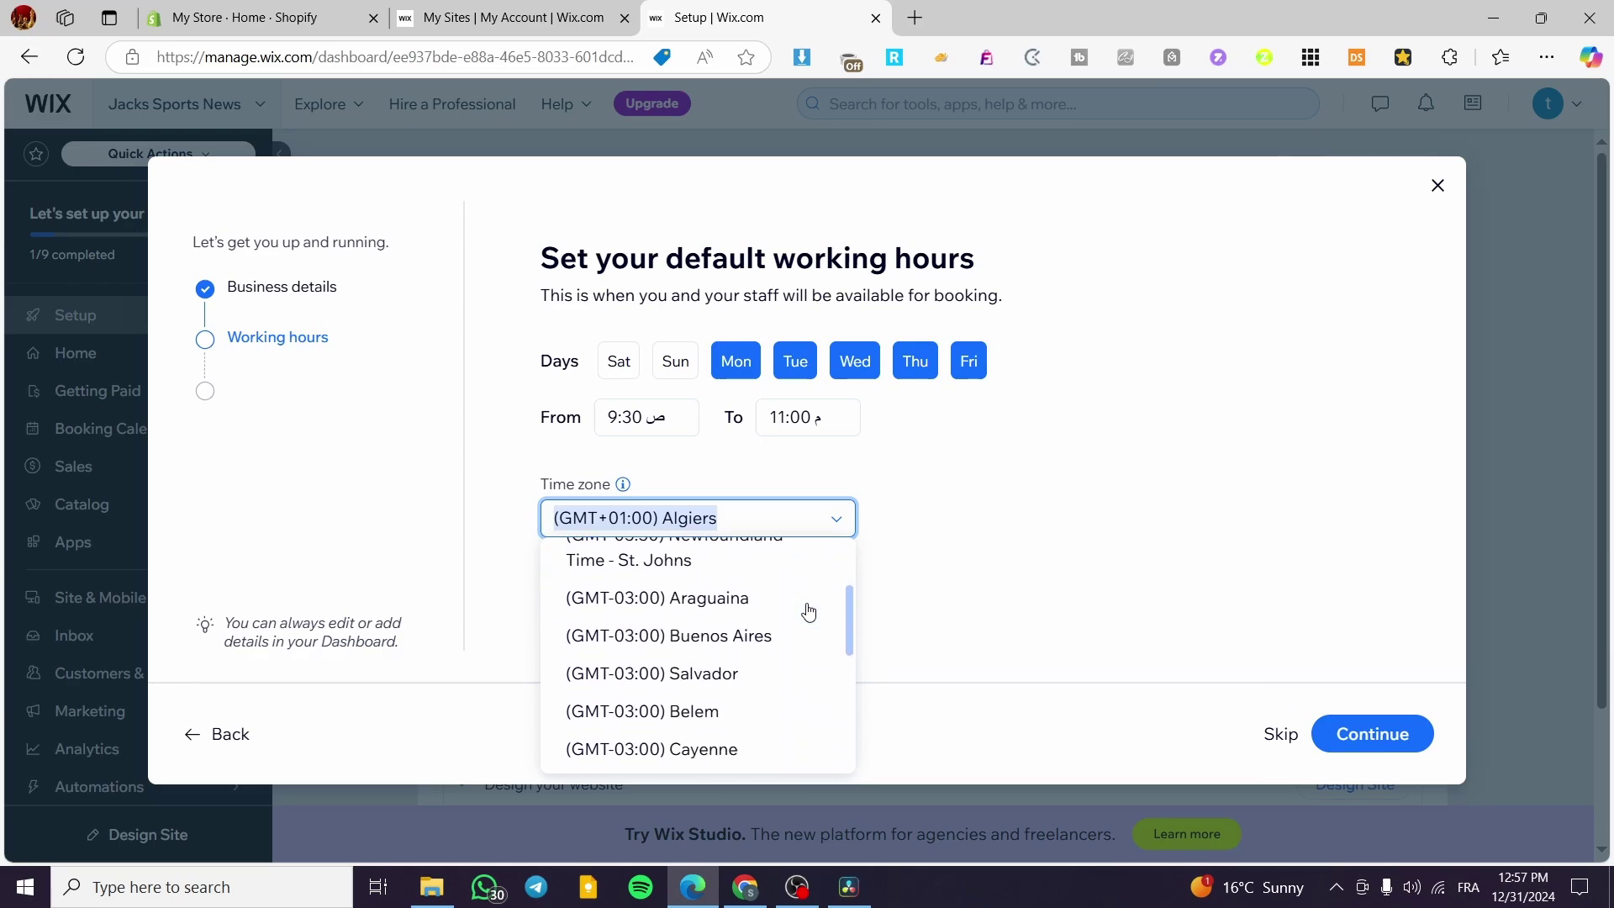
scroll(809, 611, down, 15)
scroll(811, 613, up, 1)
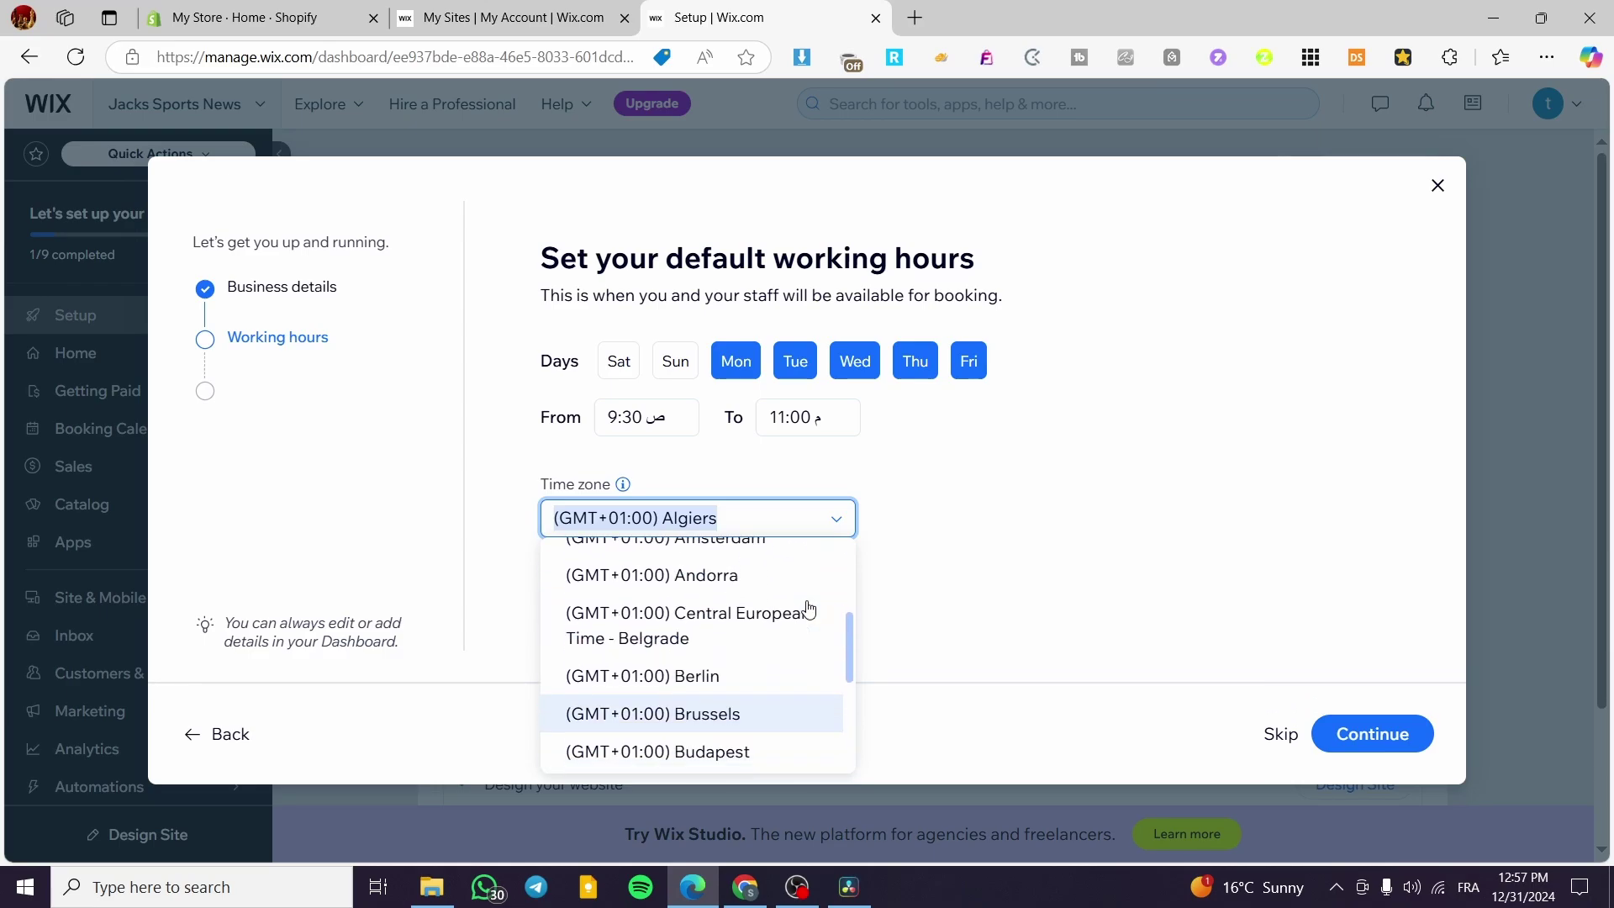
click(776, 680)
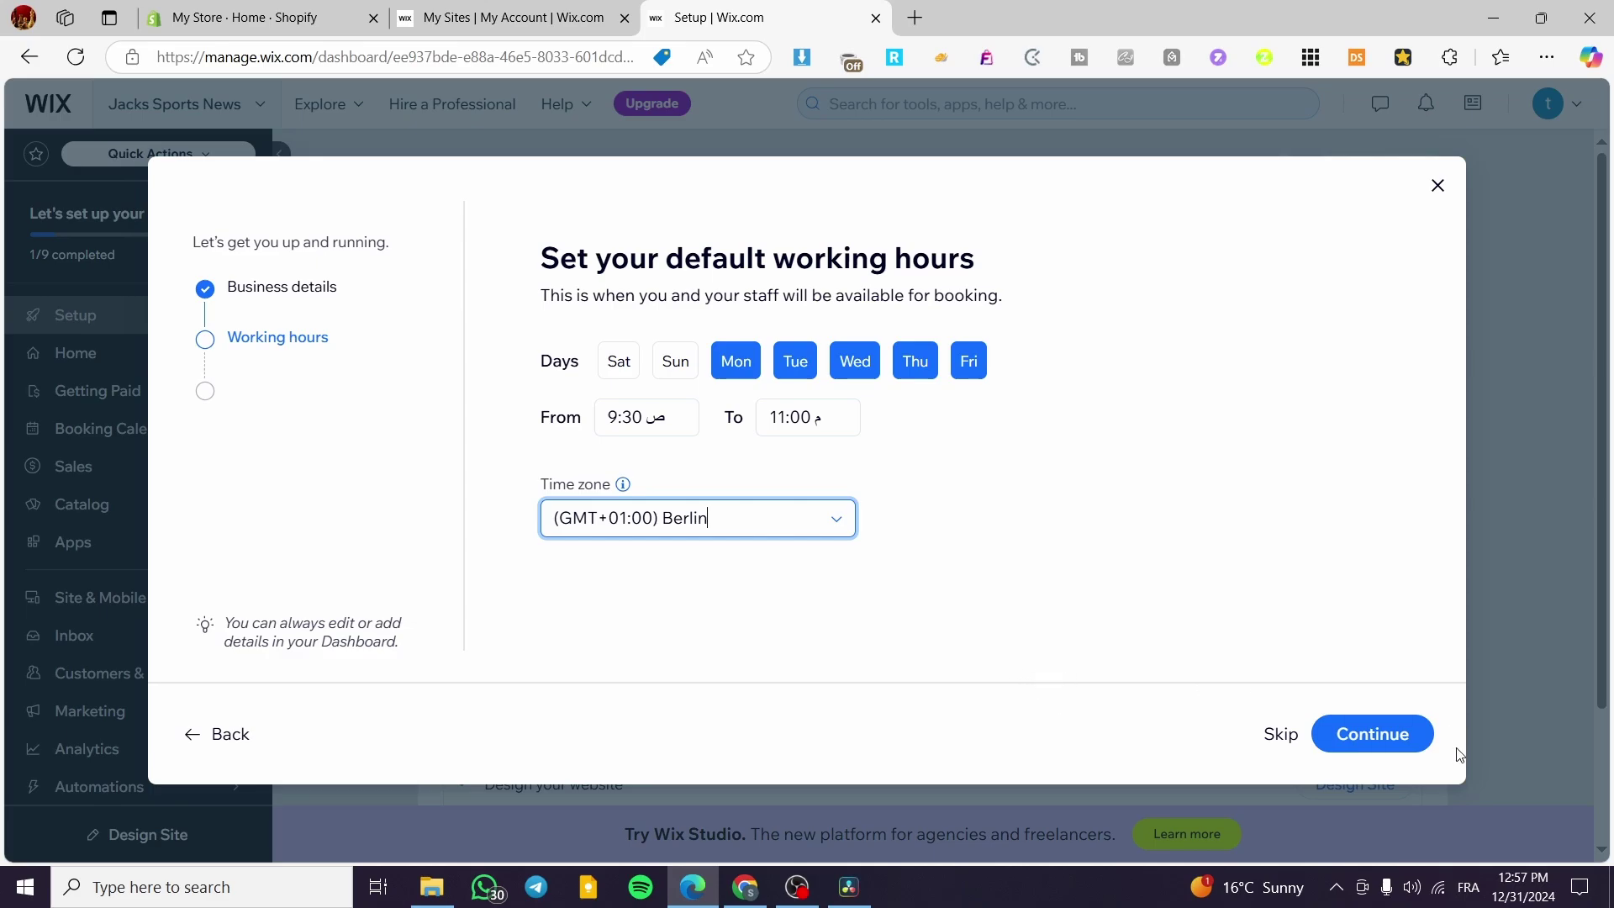
click(1371, 736)
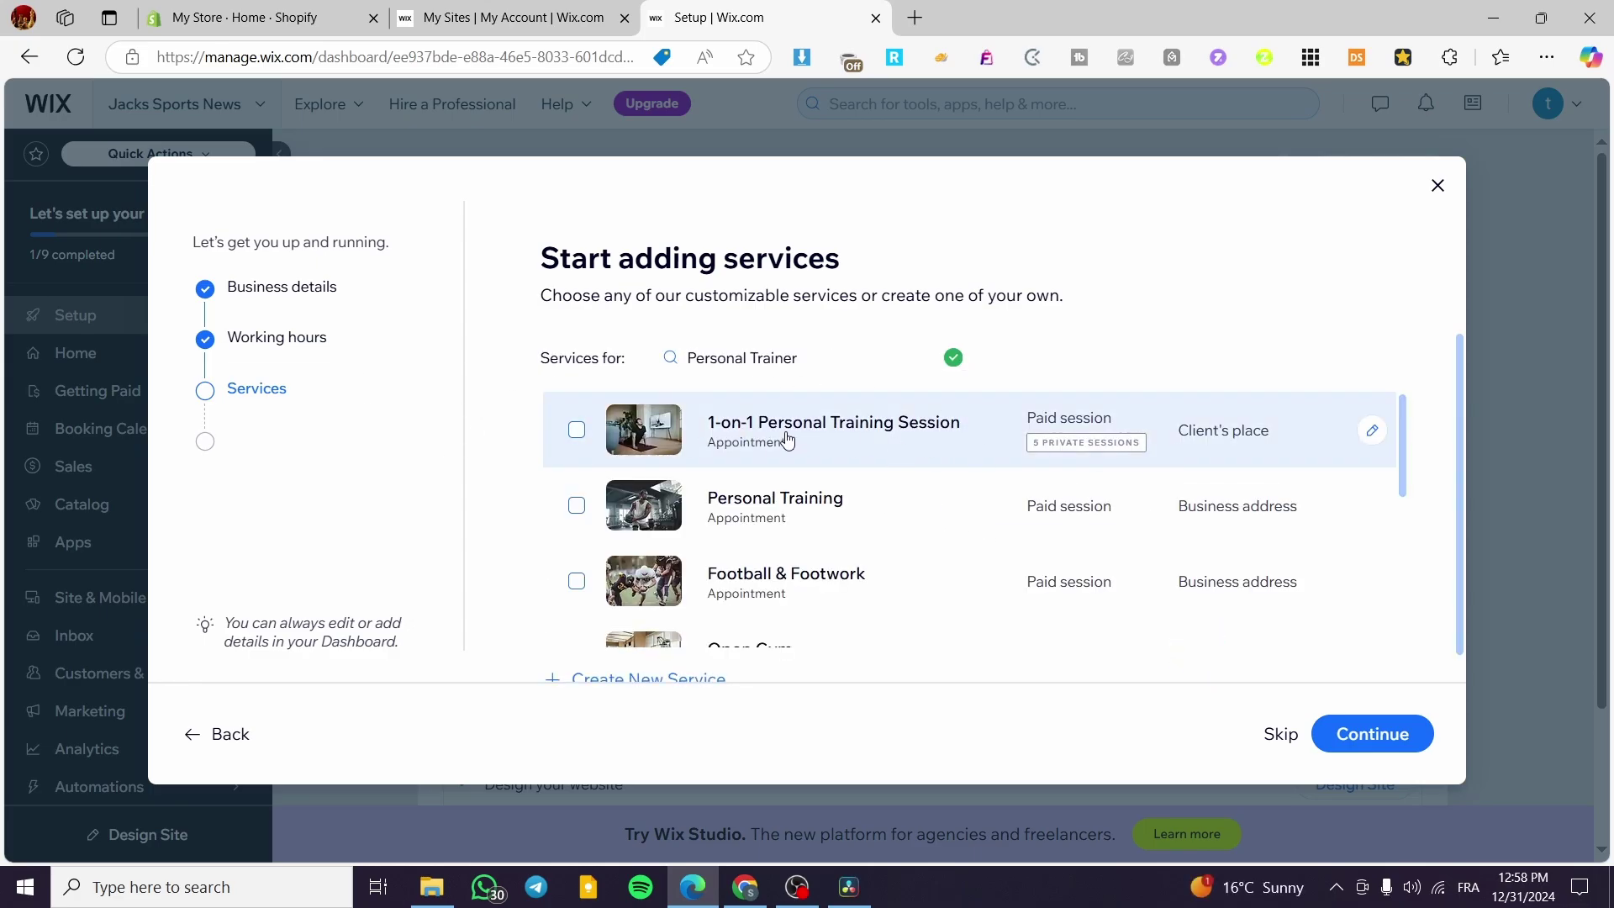
- Examine the suggested personal trainer services and the service type, payment type and location options offered for a new custom service
scroll(891, 436, down, 1)
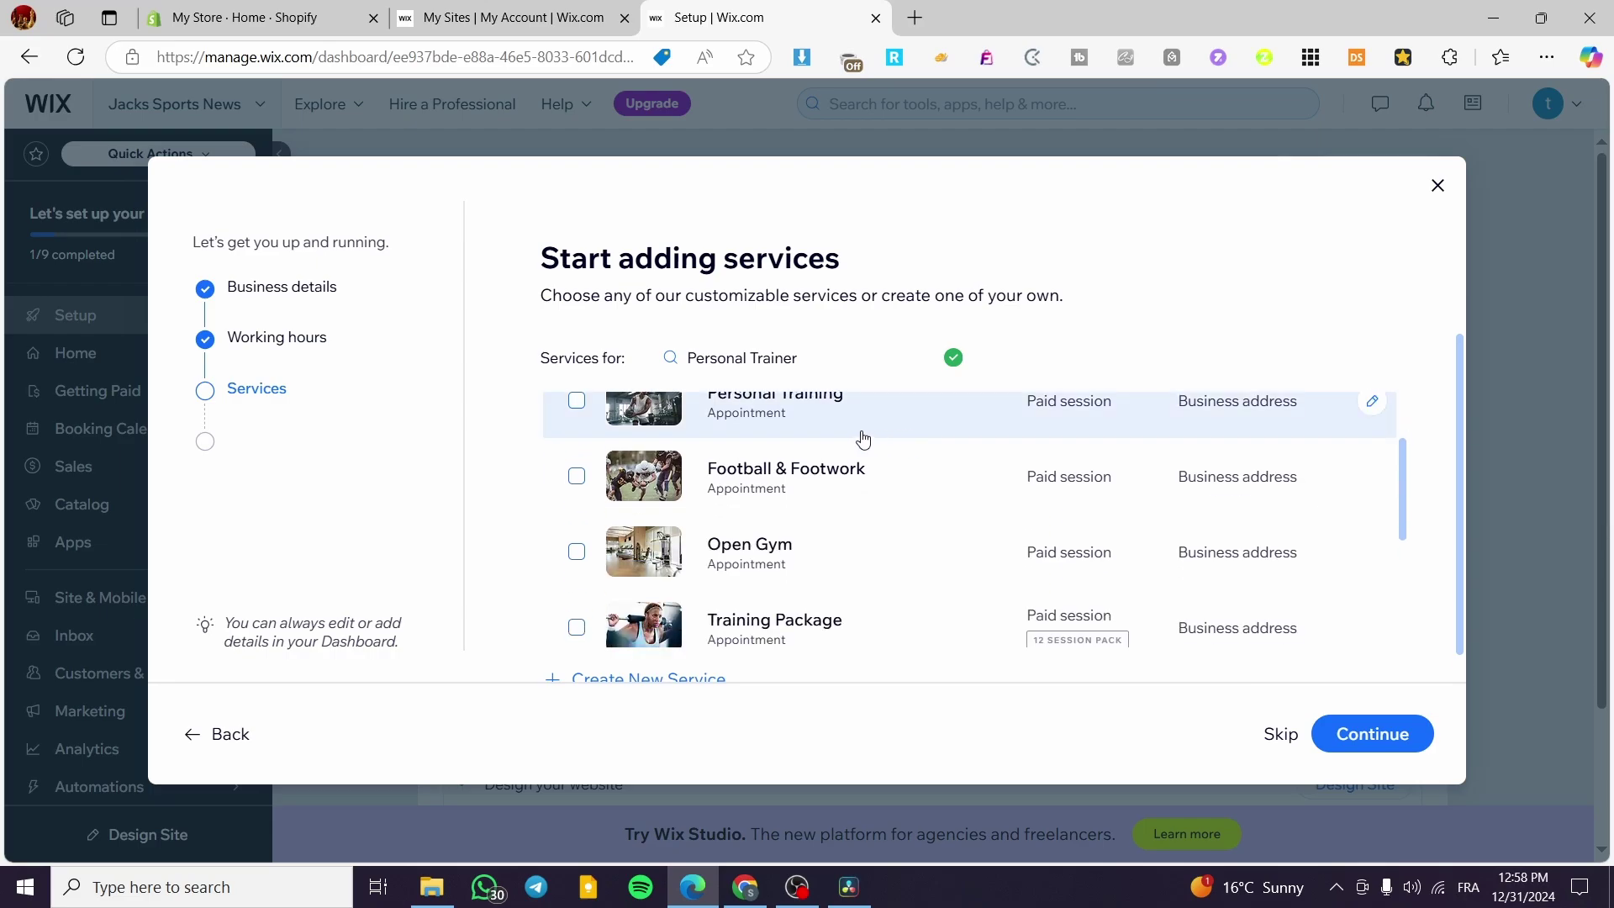
scroll(824, 487, up, 1)
scroll(845, 492, down, 1)
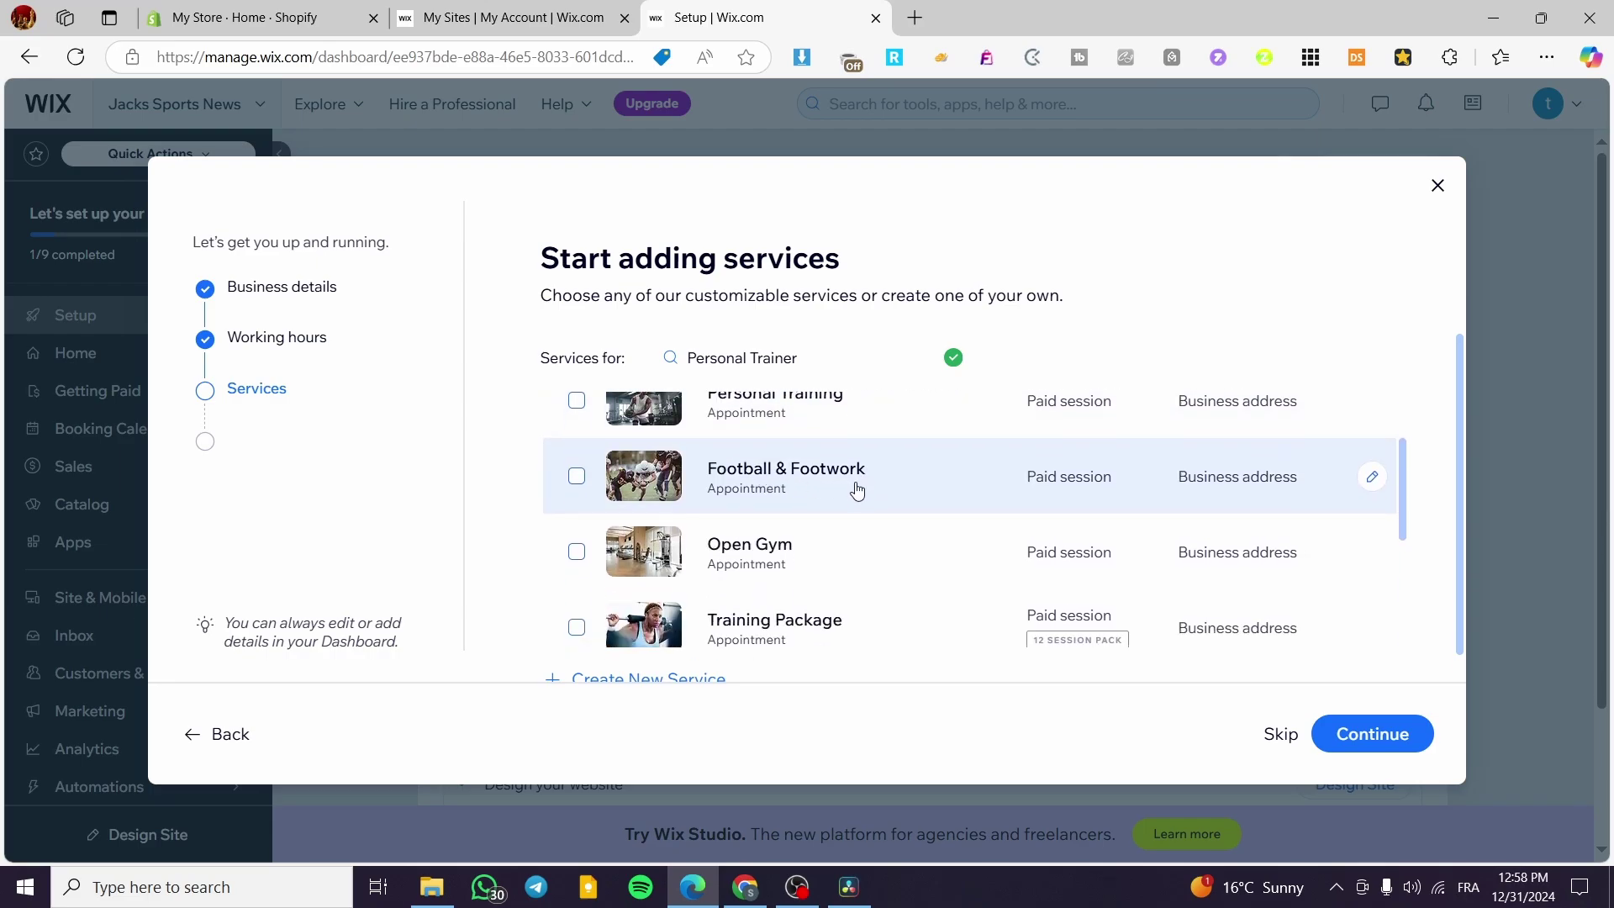
scroll(874, 499, down, 1)
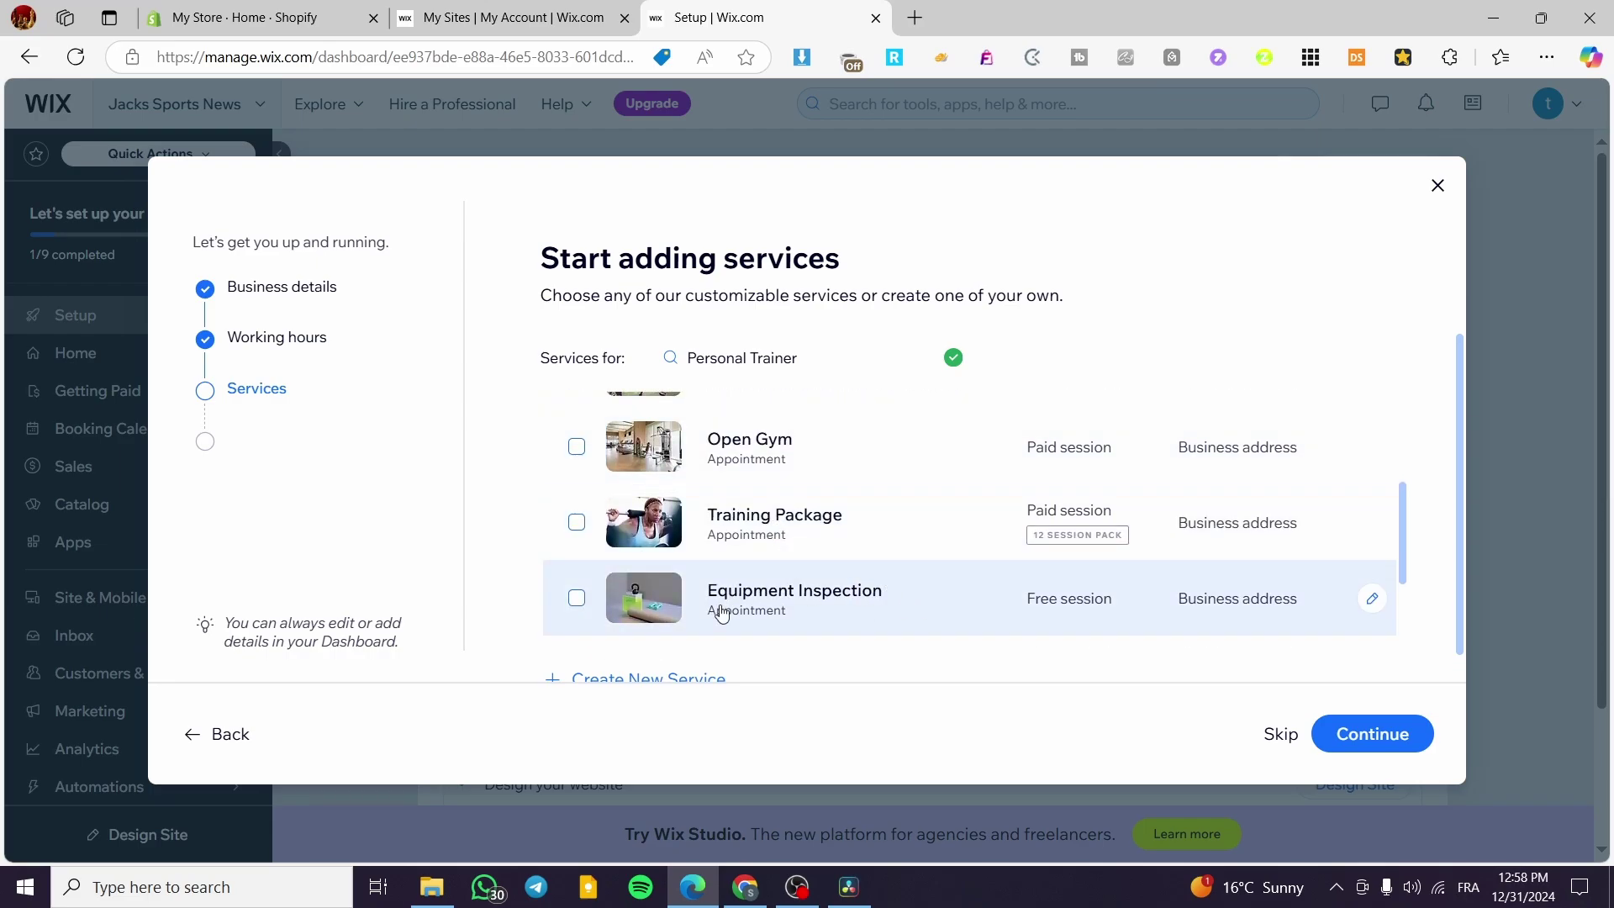
scroll(872, 588, down, 3)
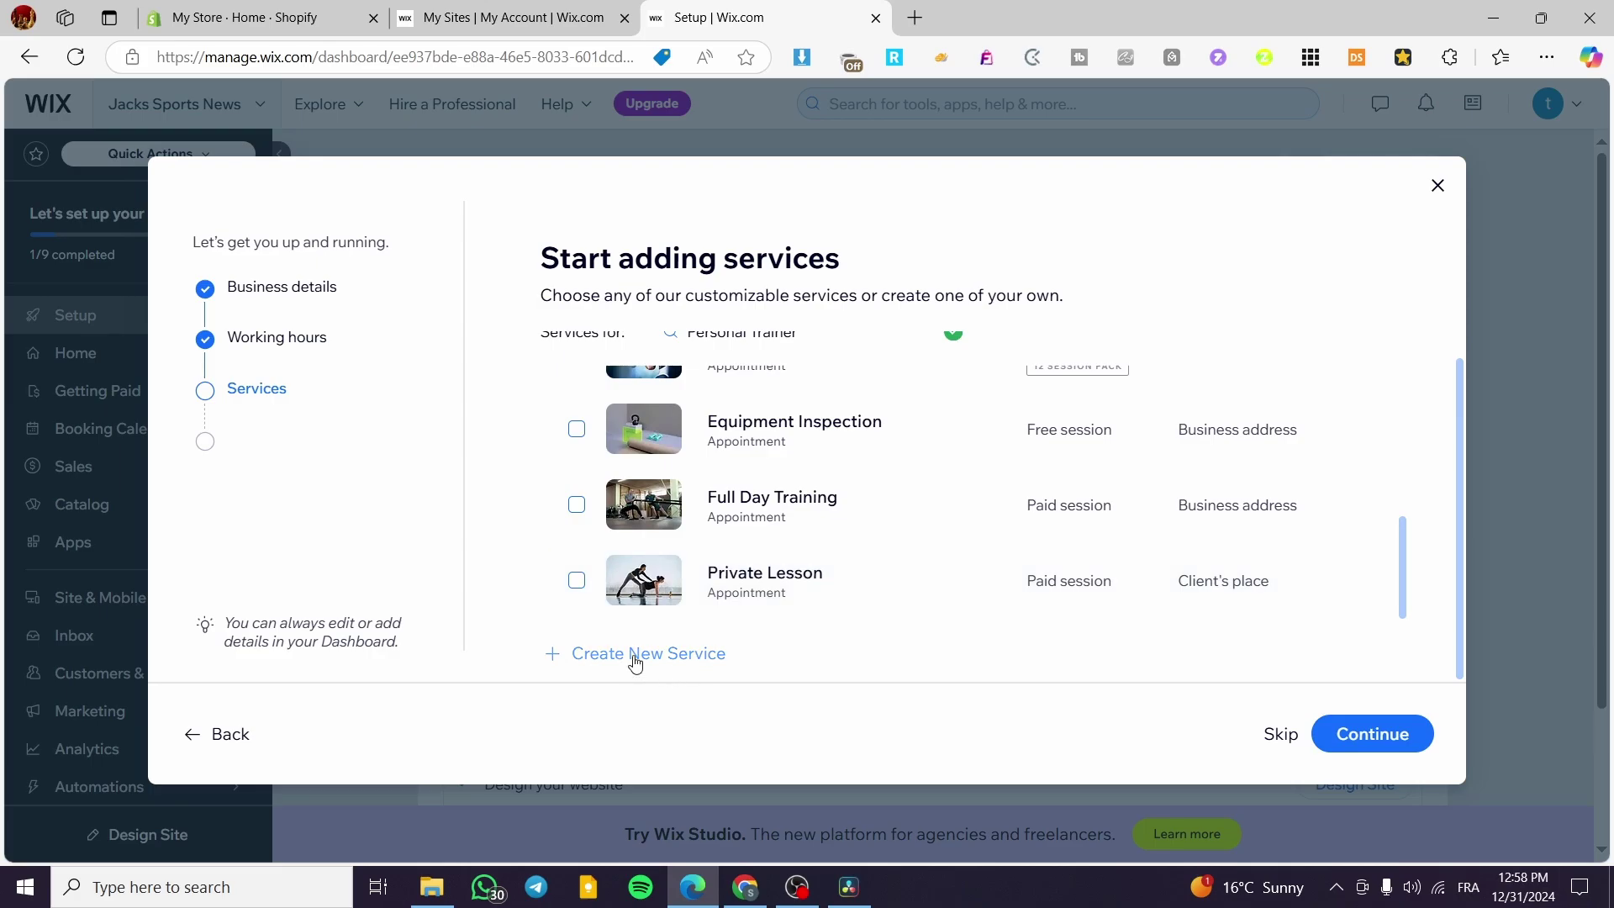
click(636, 655)
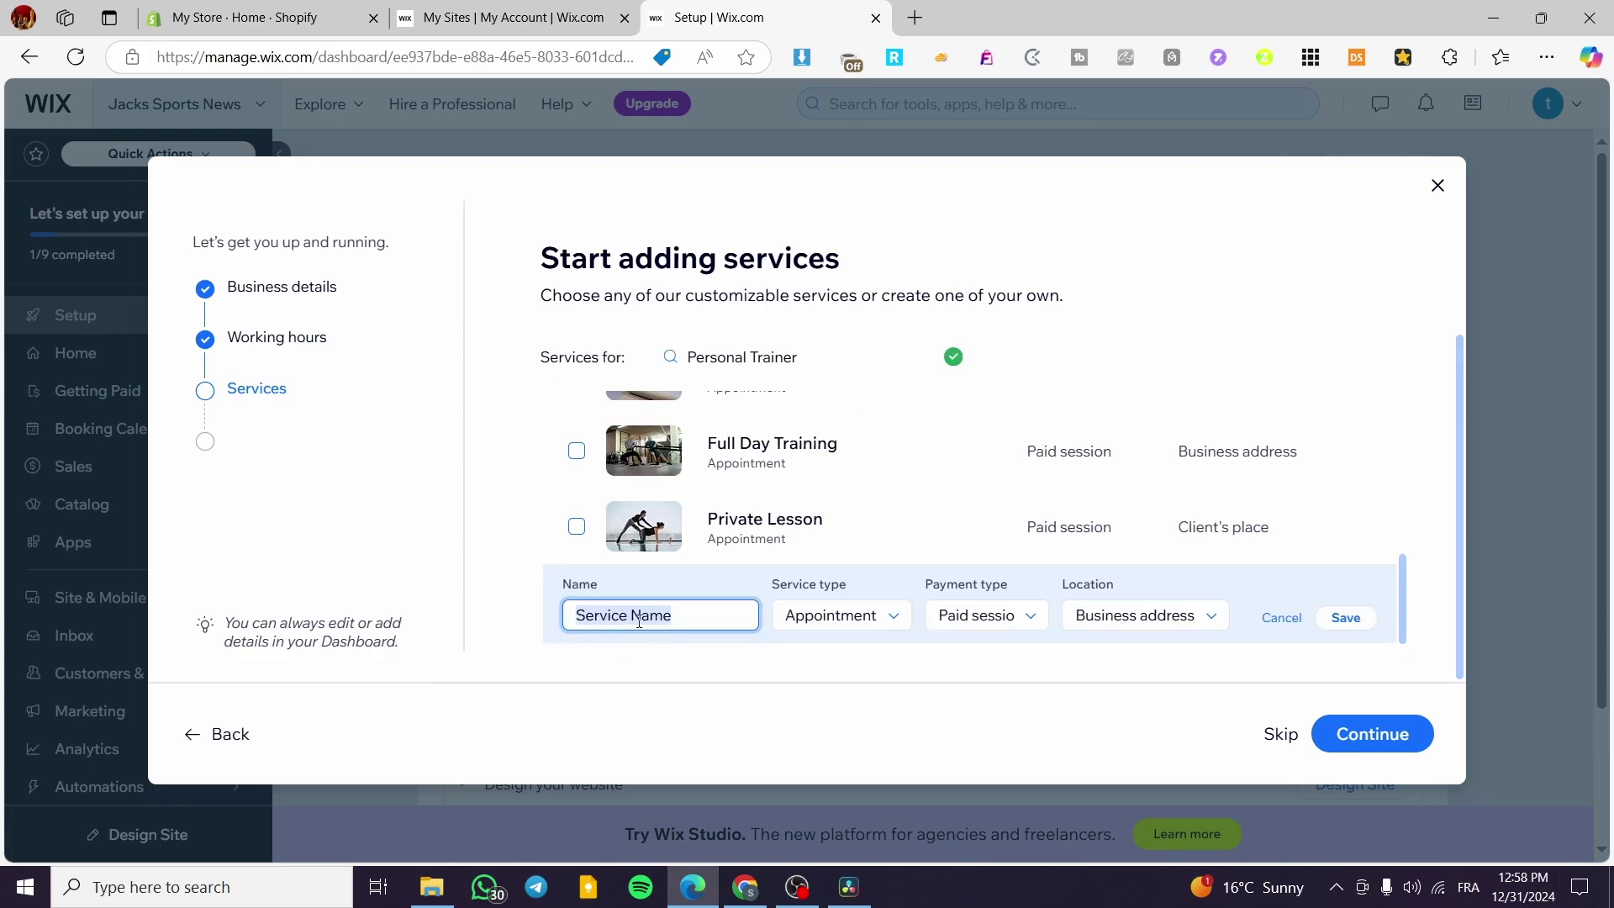
click(878, 620)
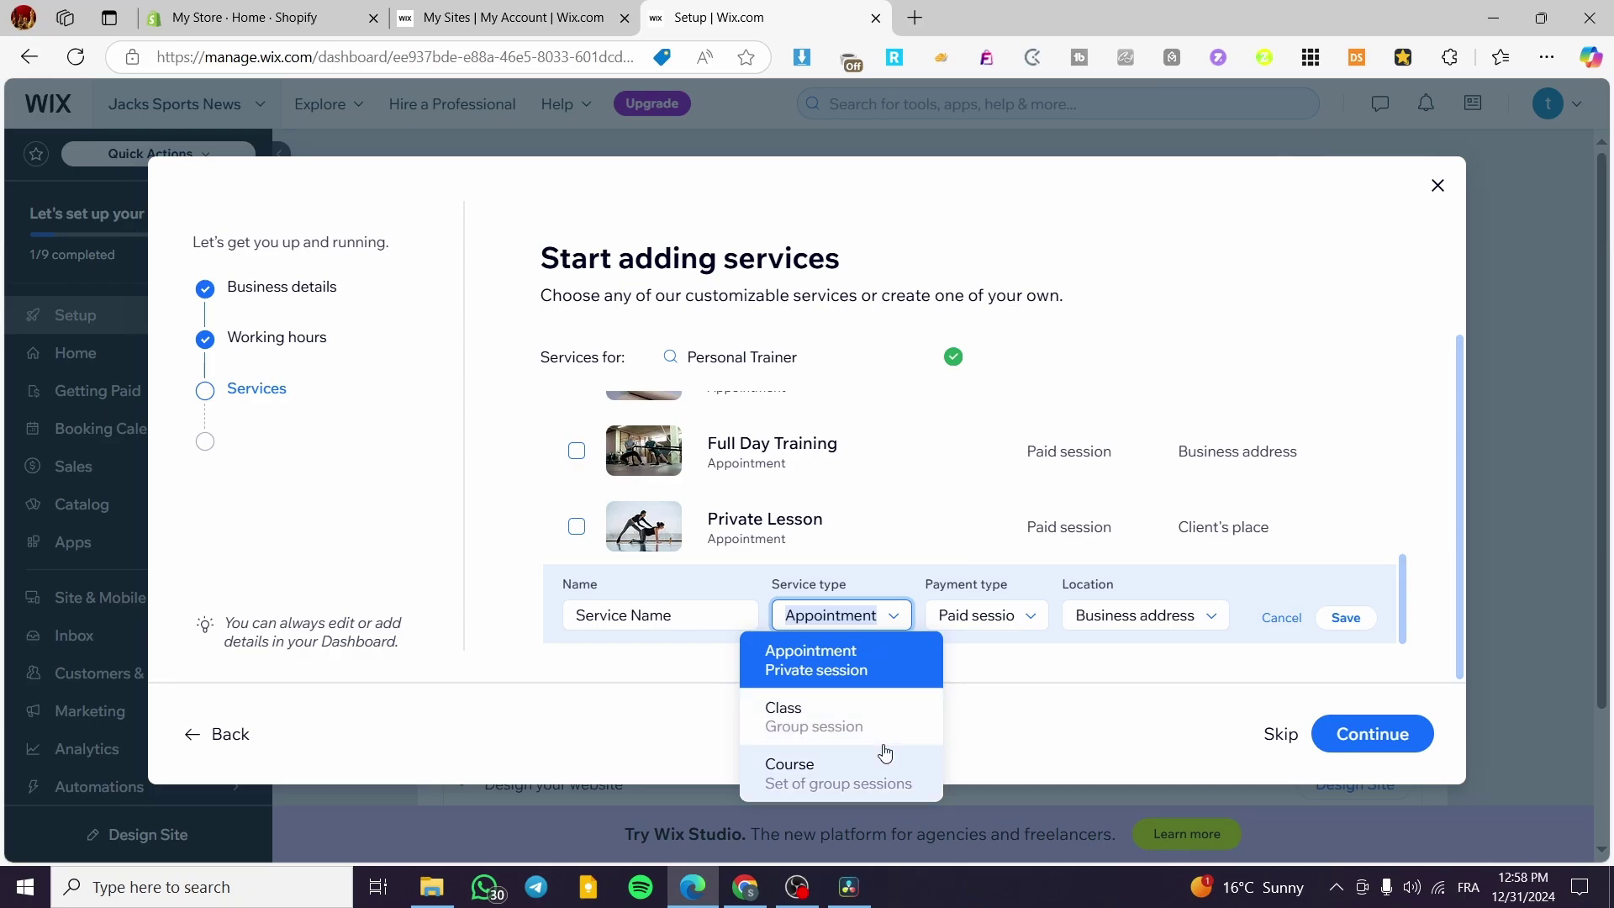
click(985, 669)
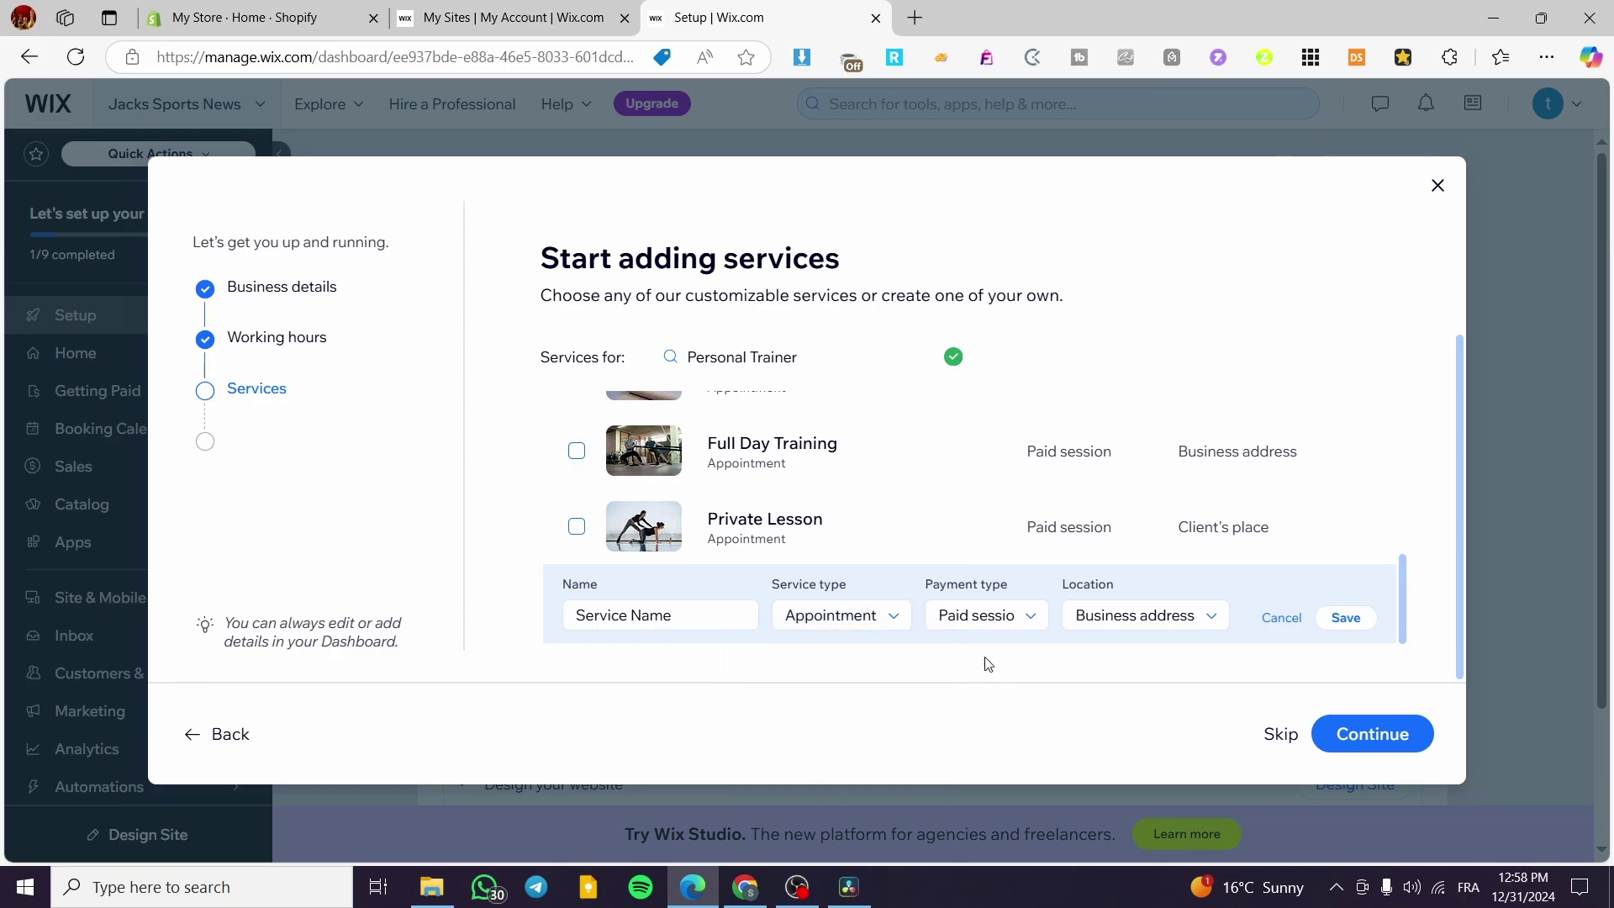
click(1017, 620)
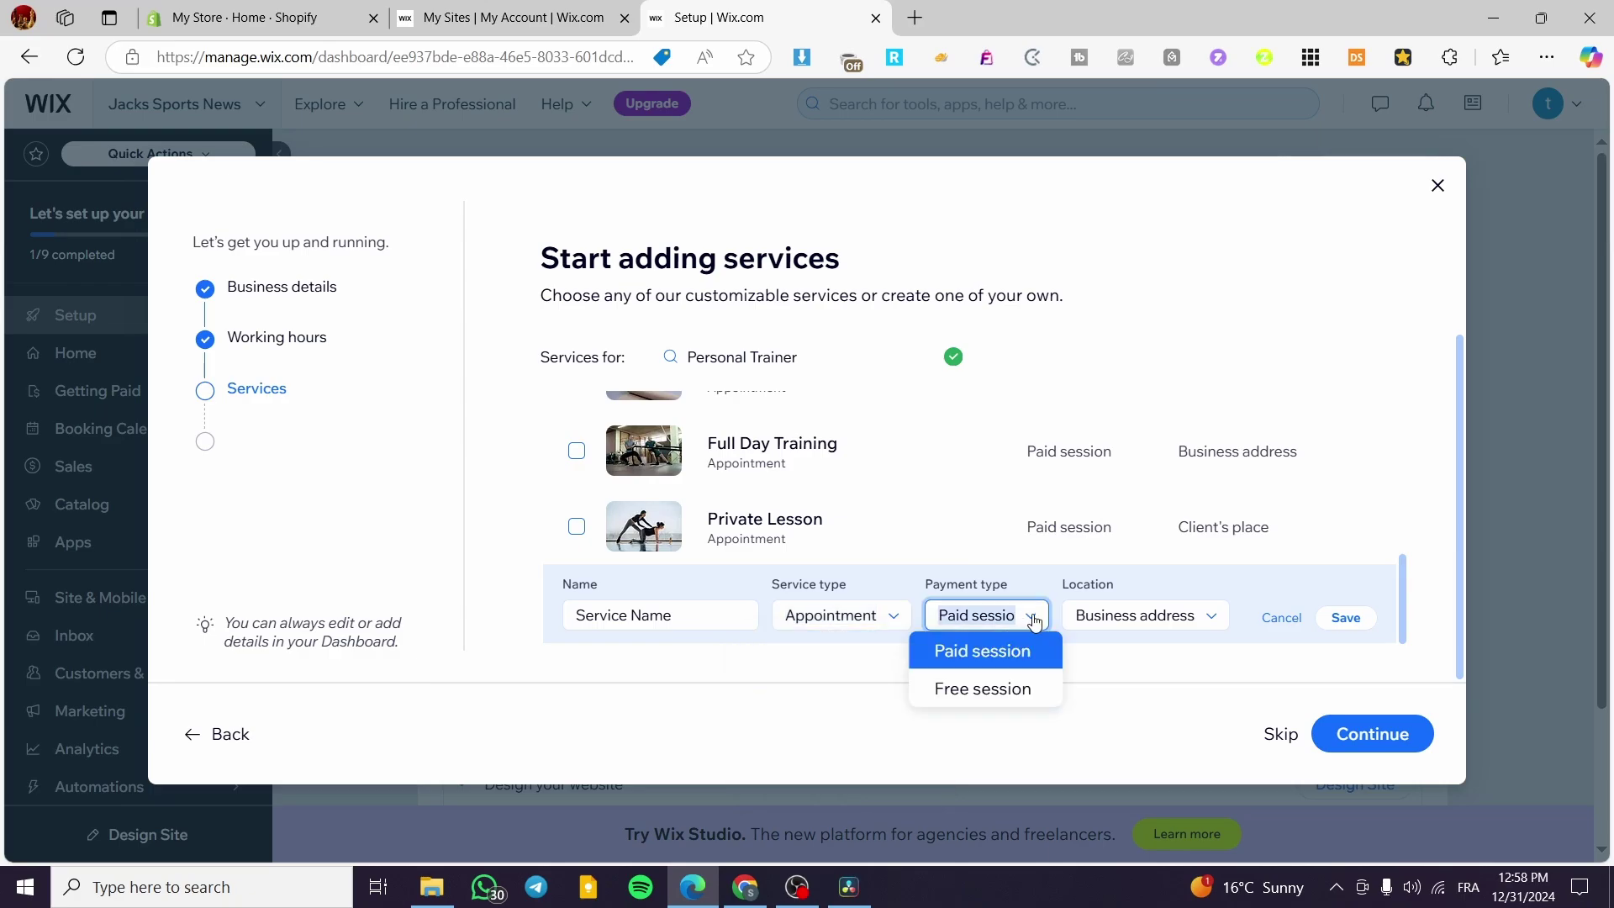
click(1218, 623)
click(1281, 618)
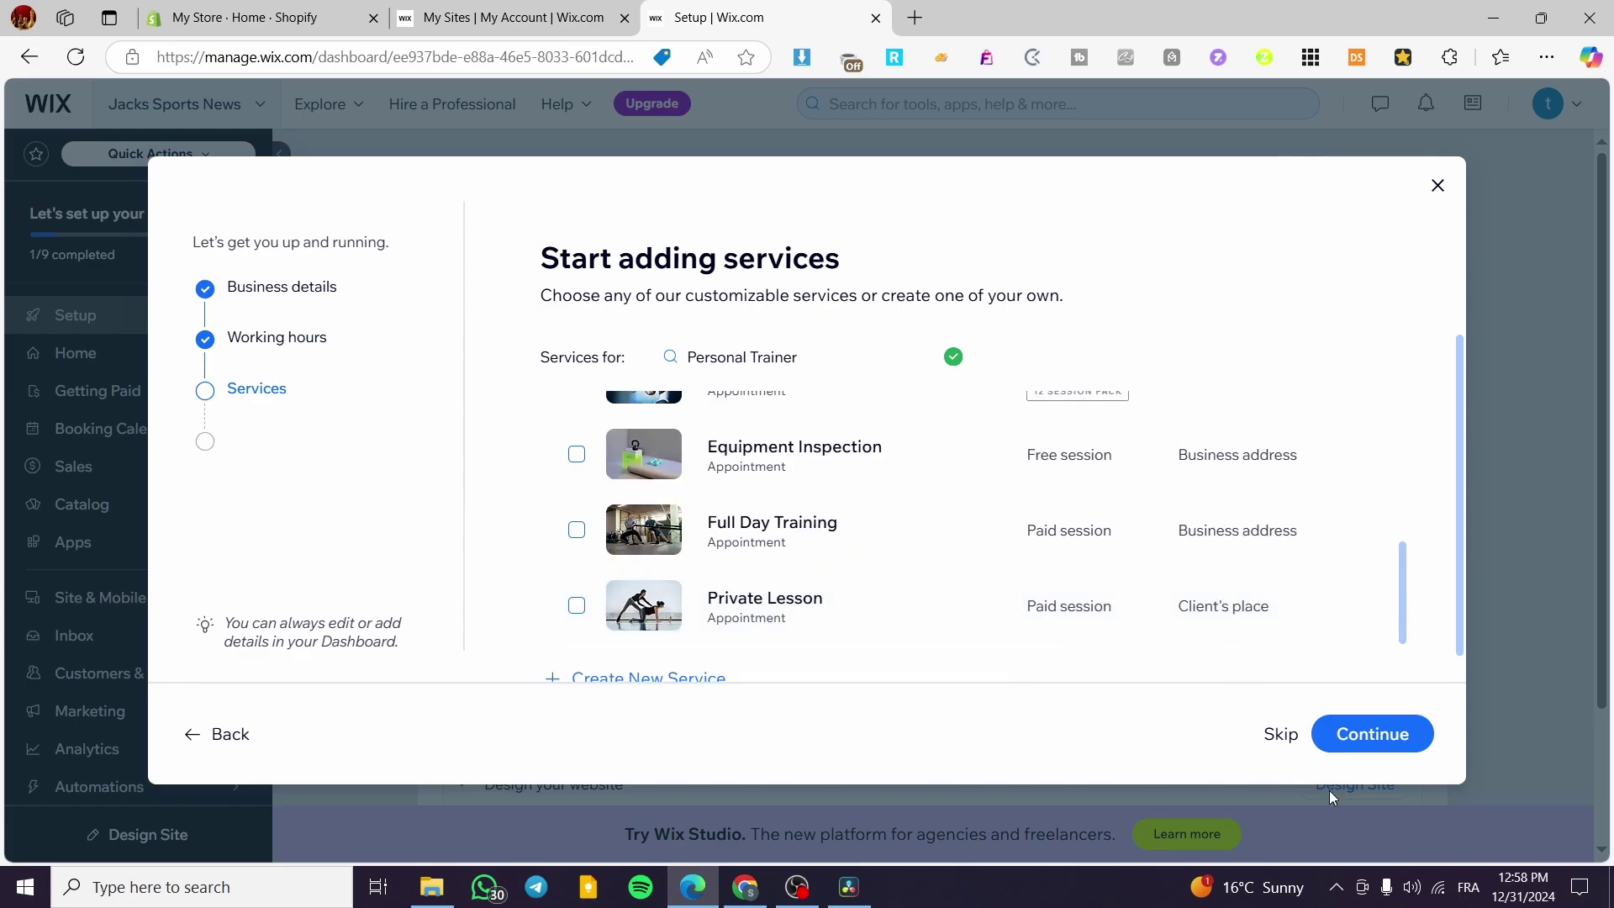
- Continue without selecting any services, keep Staff Member #1 as the only staff member and proceed to the useful tools
click(1409, 751)
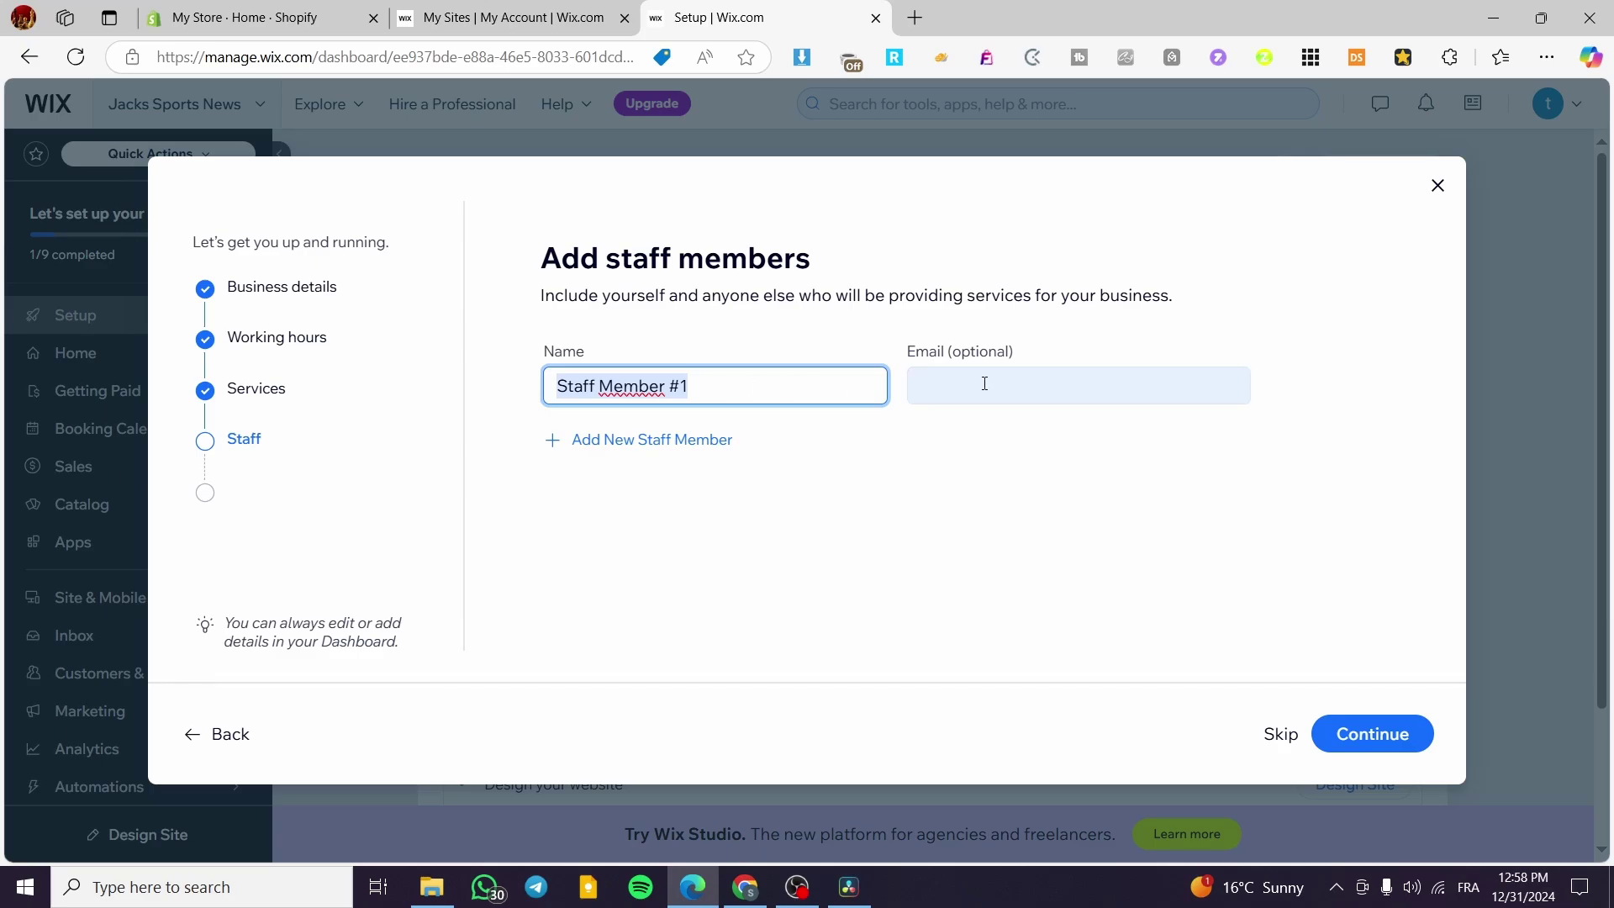
click(988, 490)
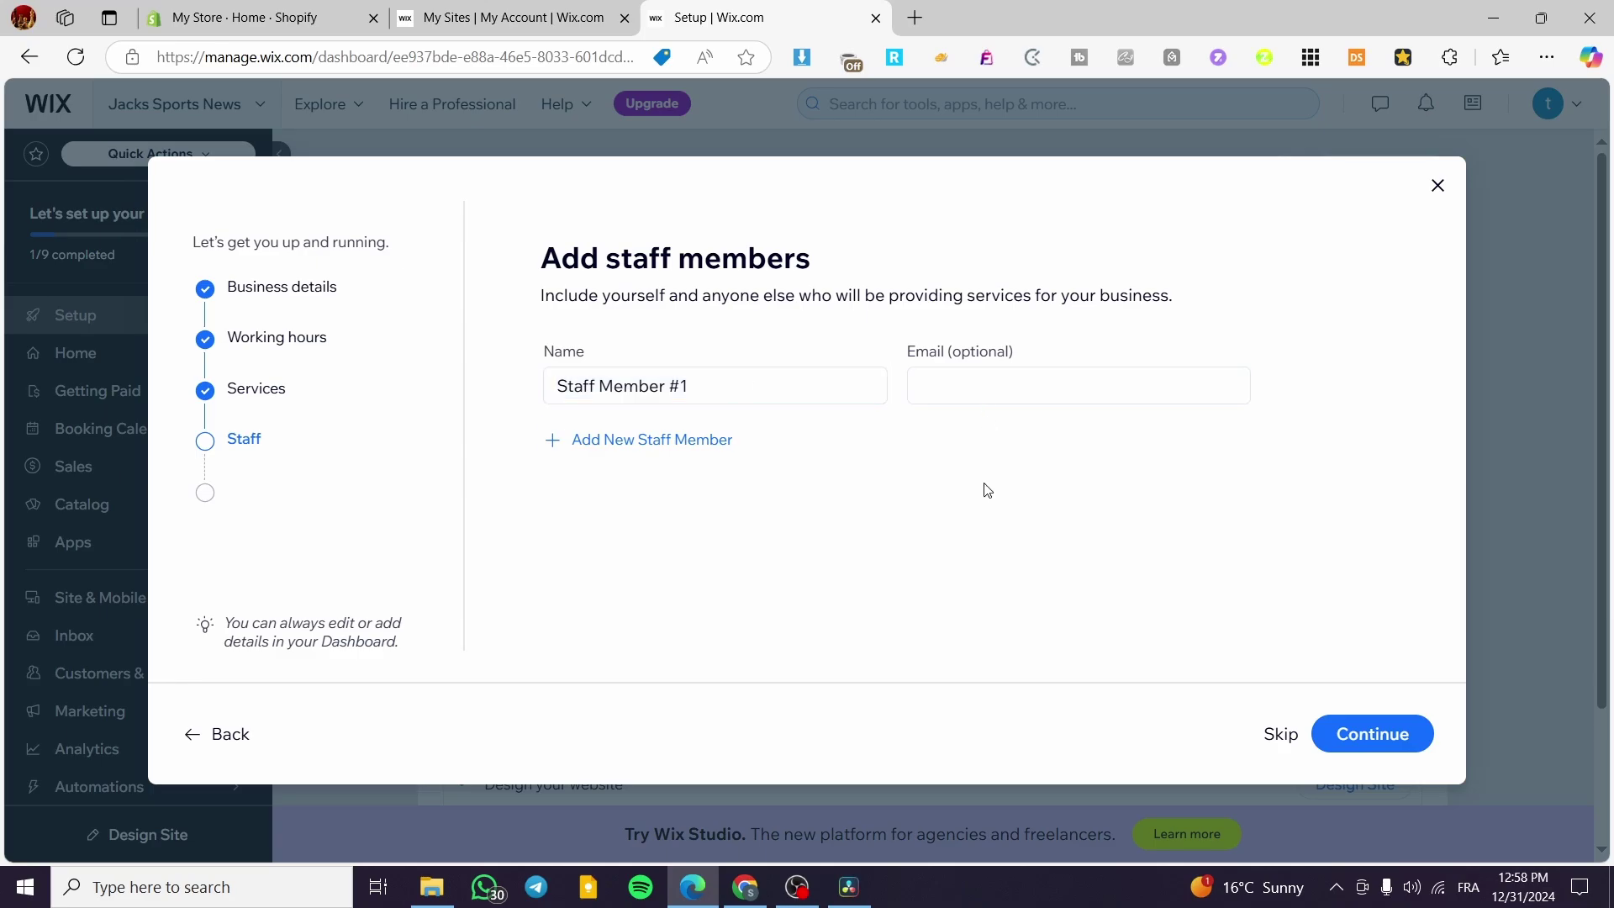
click(713, 443)
click(1283, 468)
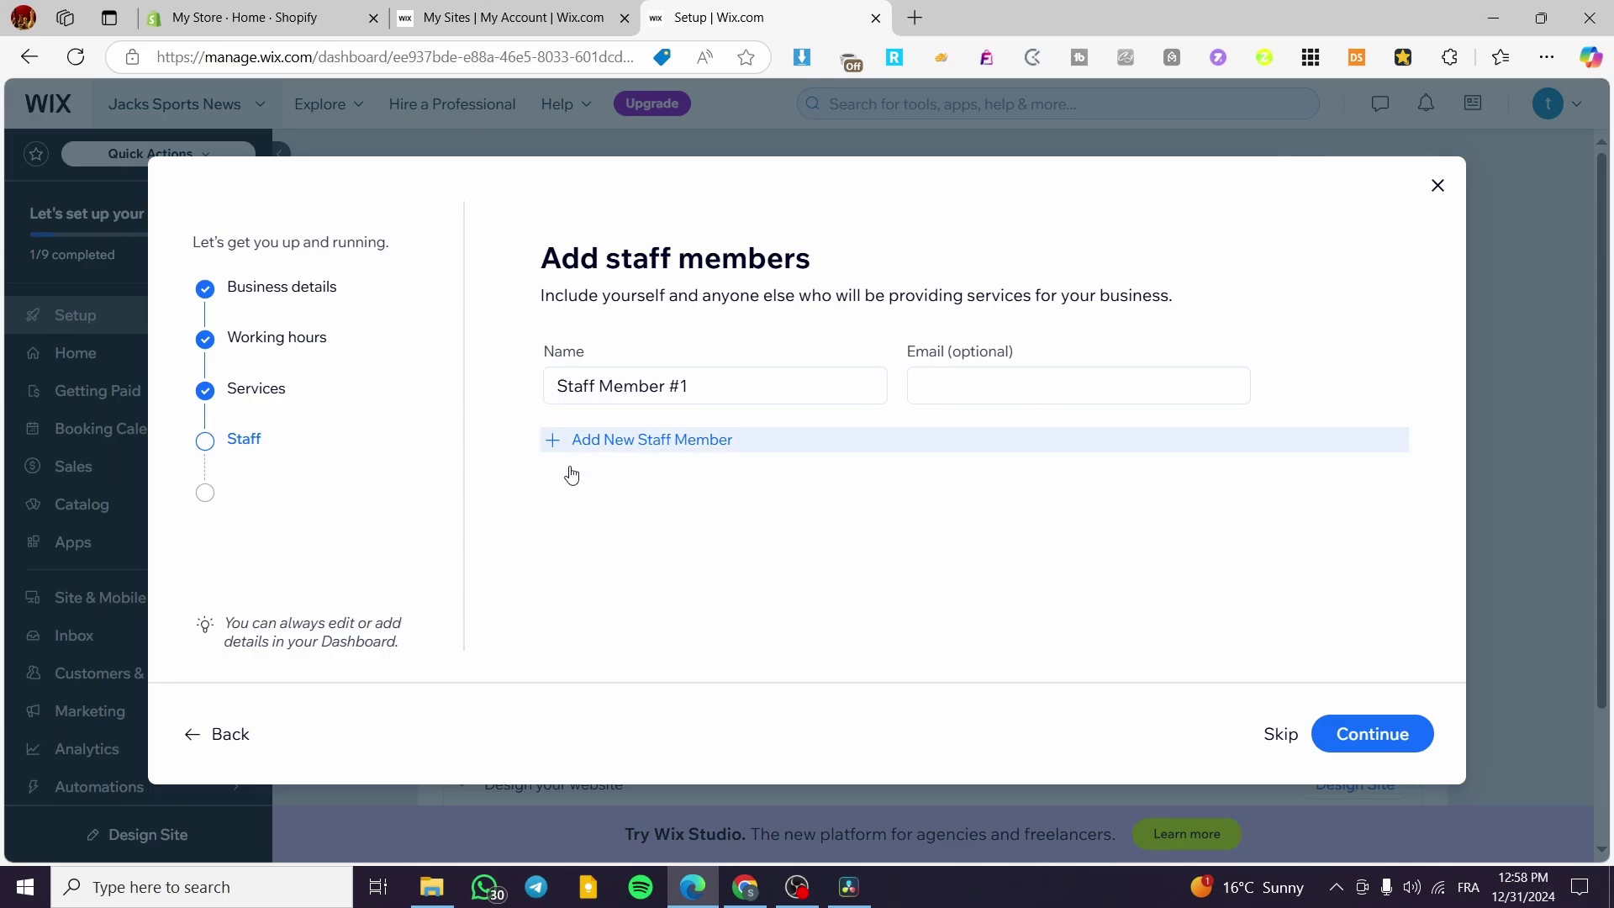
click(1386, 729)
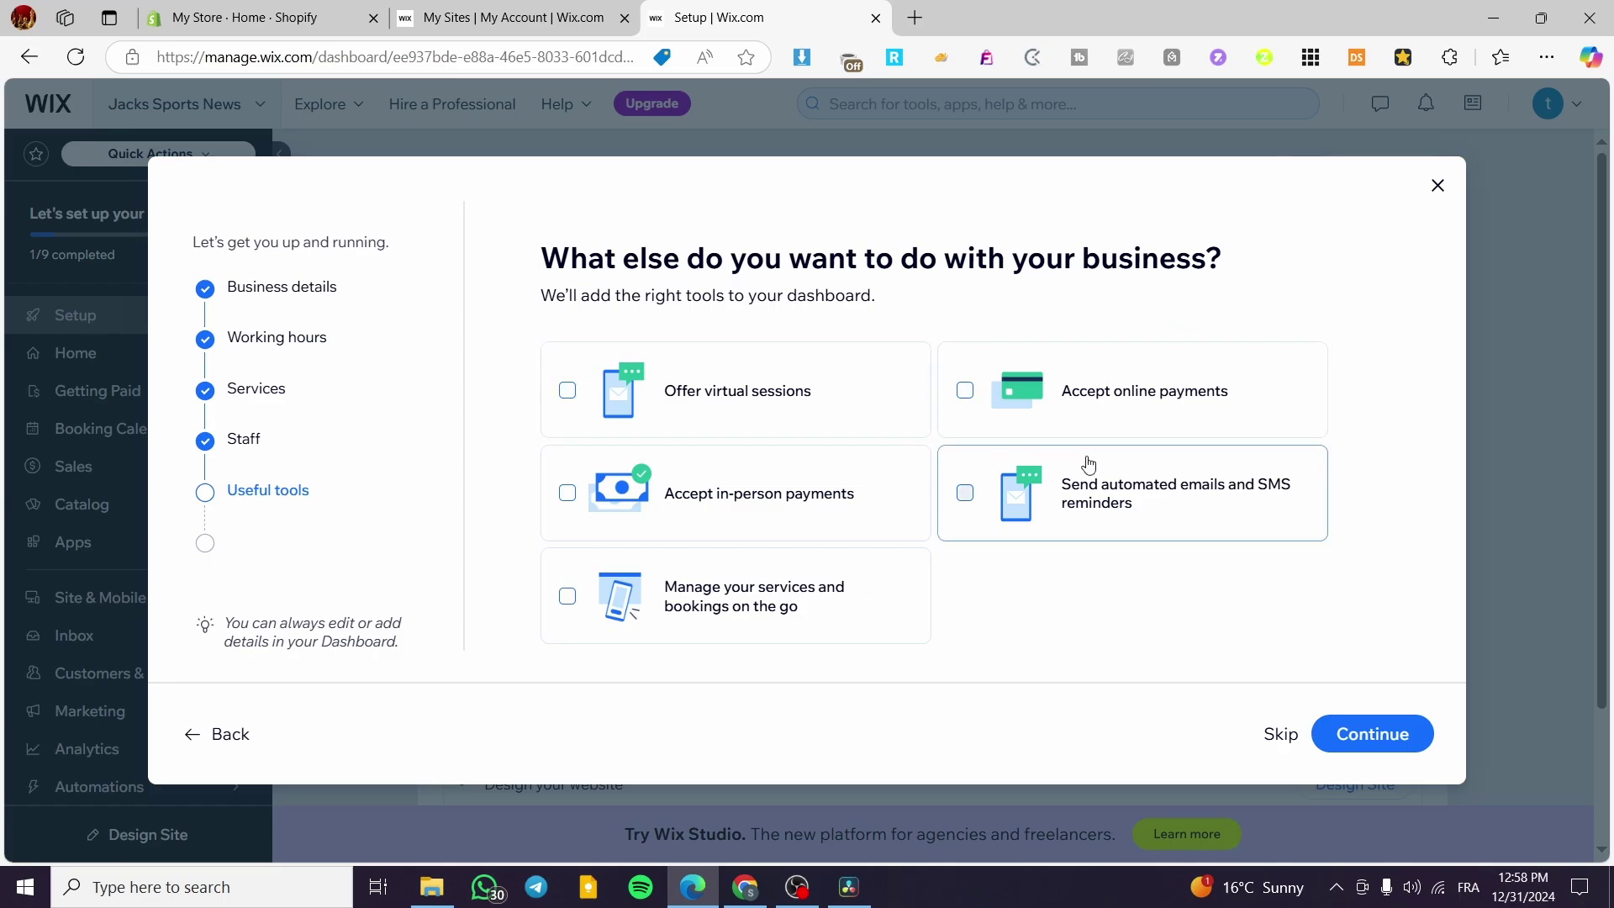
- Enable virtual sessions, online payments, in-person payments, automated email and SMS reminders and on-the-go management, then finish the setup and continue to the dashboard
click(963, 391)
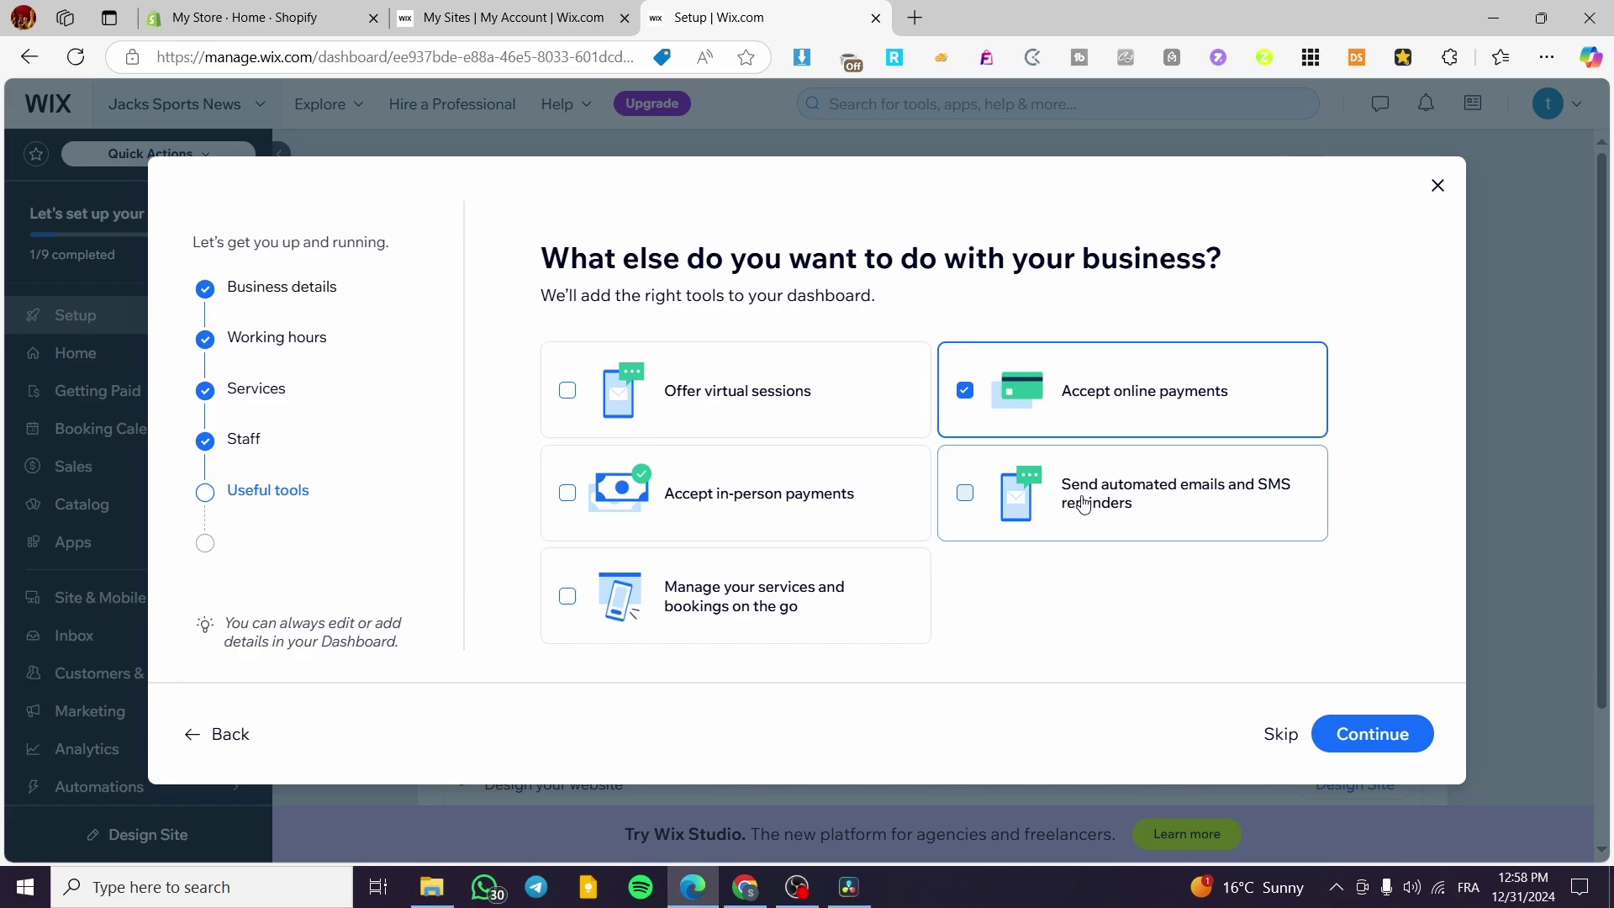
click(965, 496)
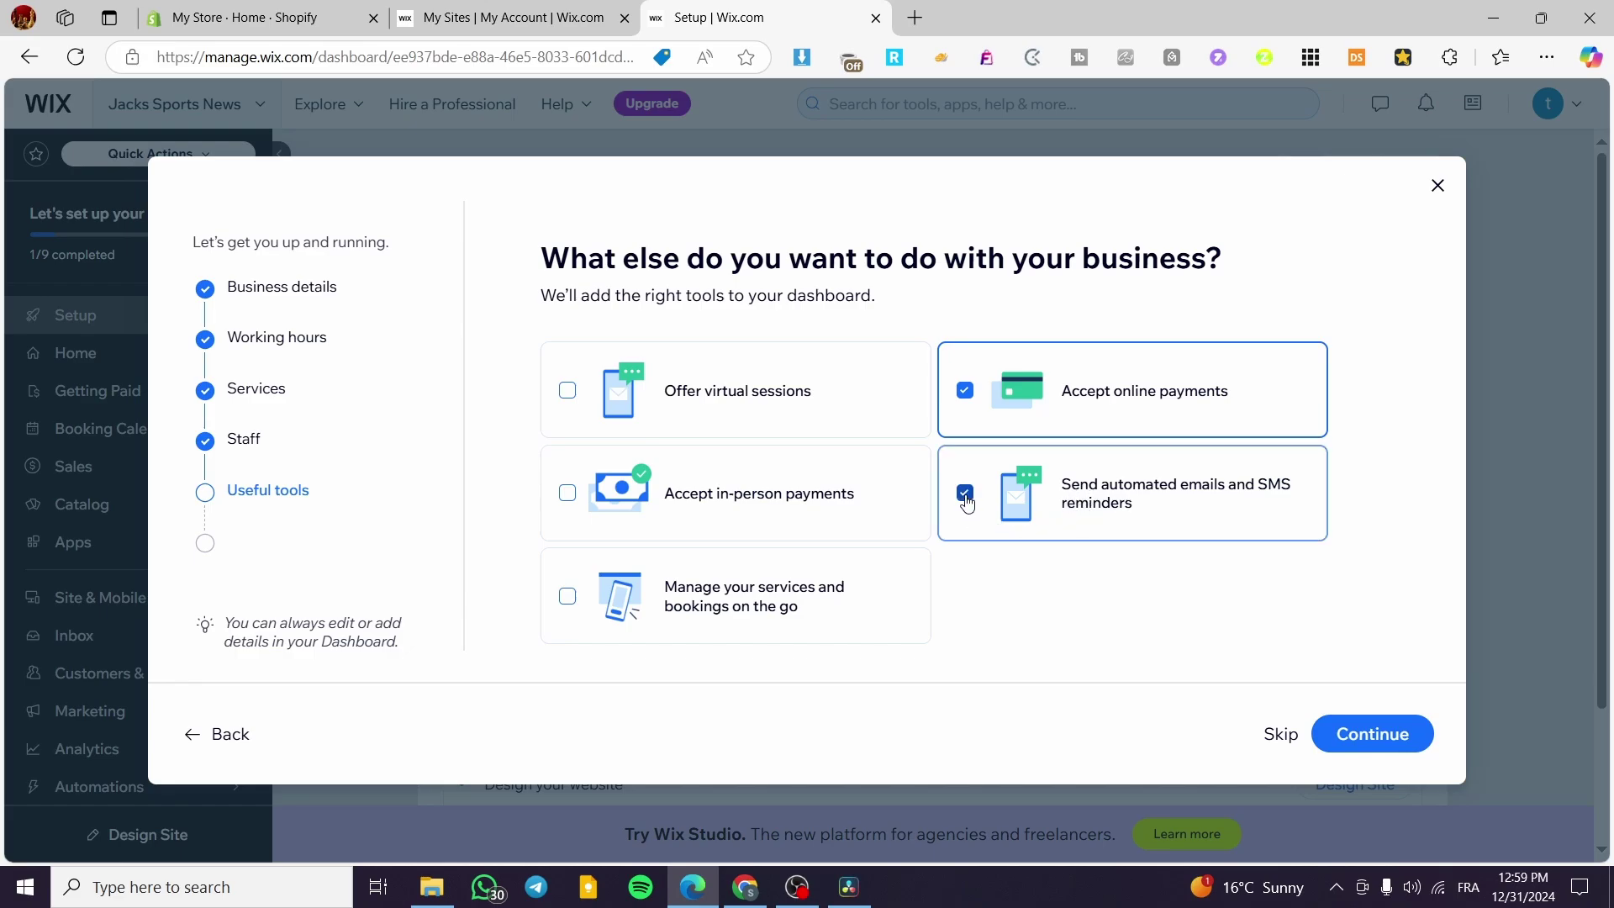
click(567, 509)
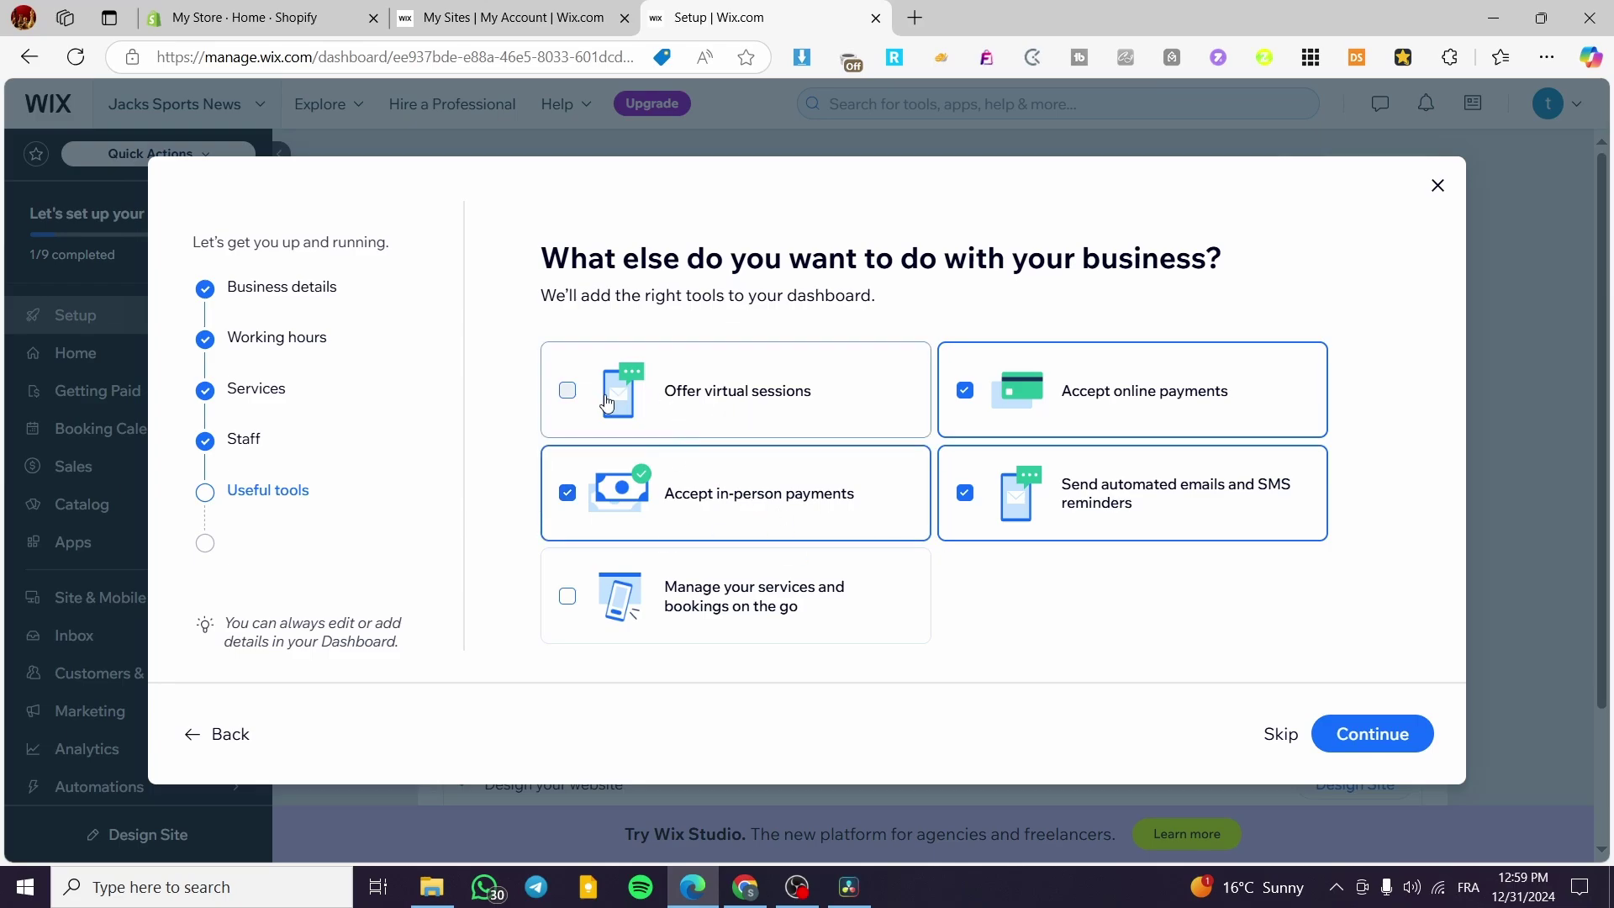
click(568, 392)
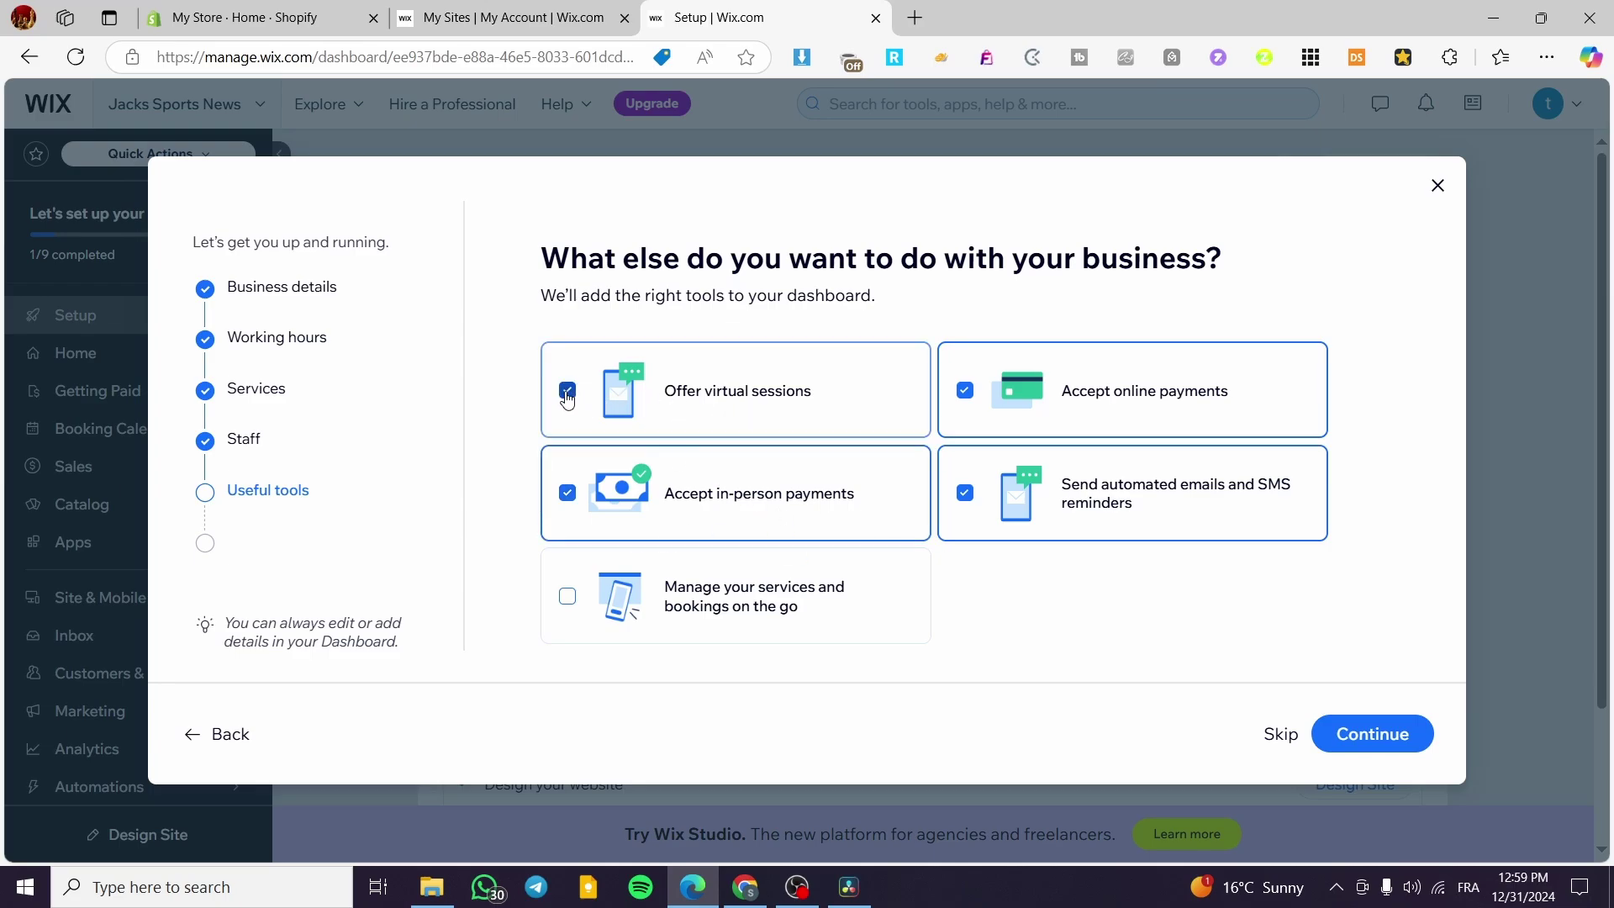
click(568, 597)
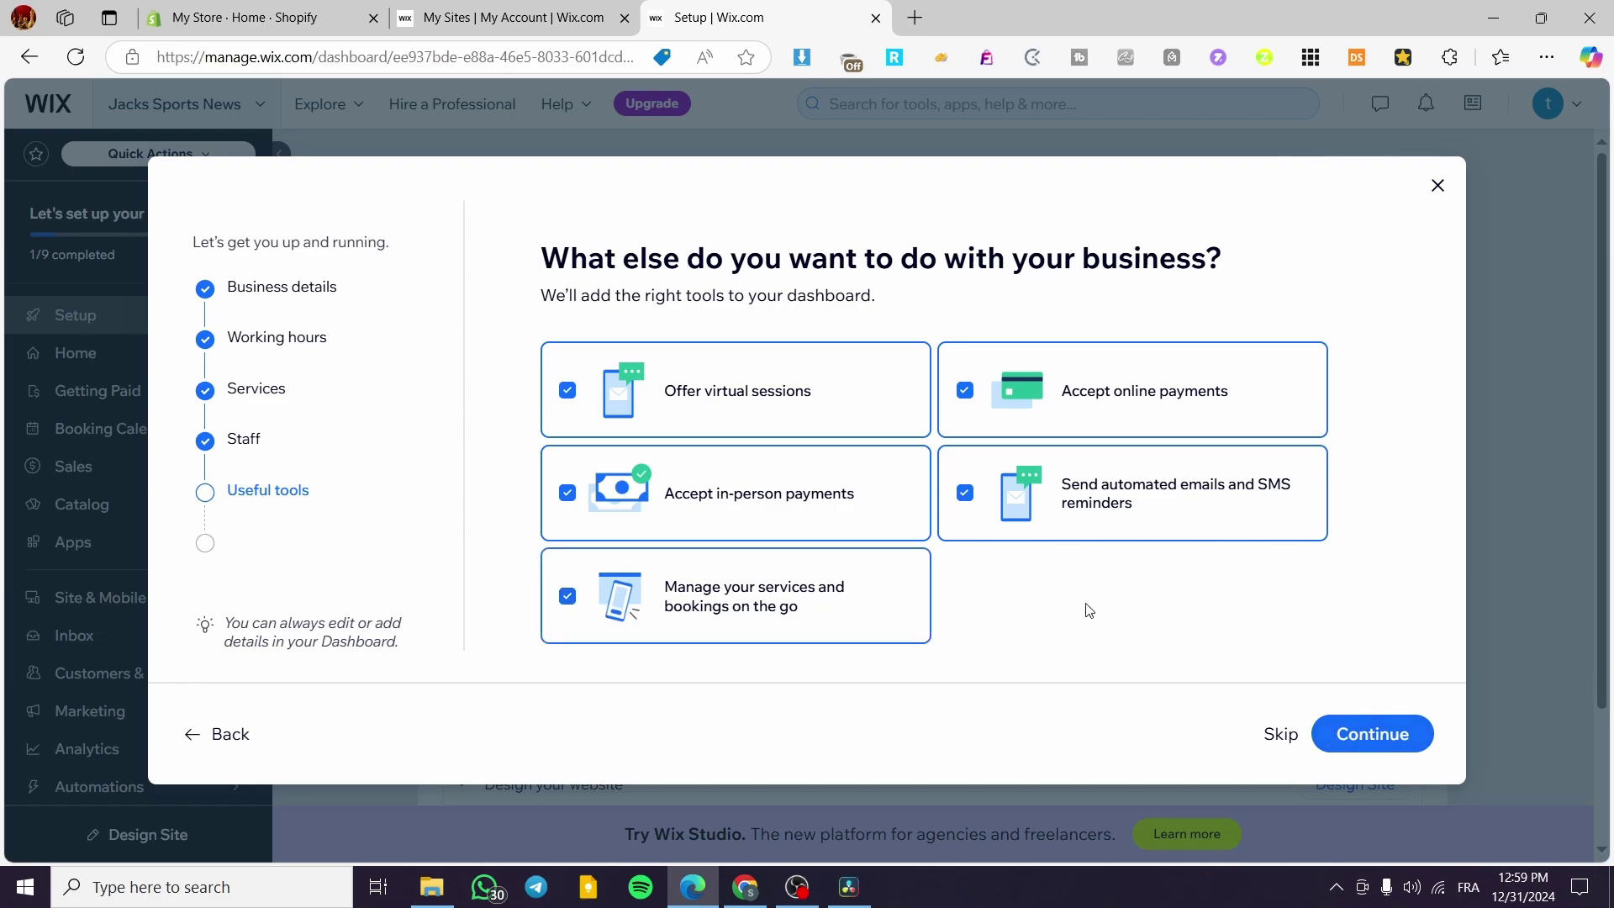
click(1396, 745)
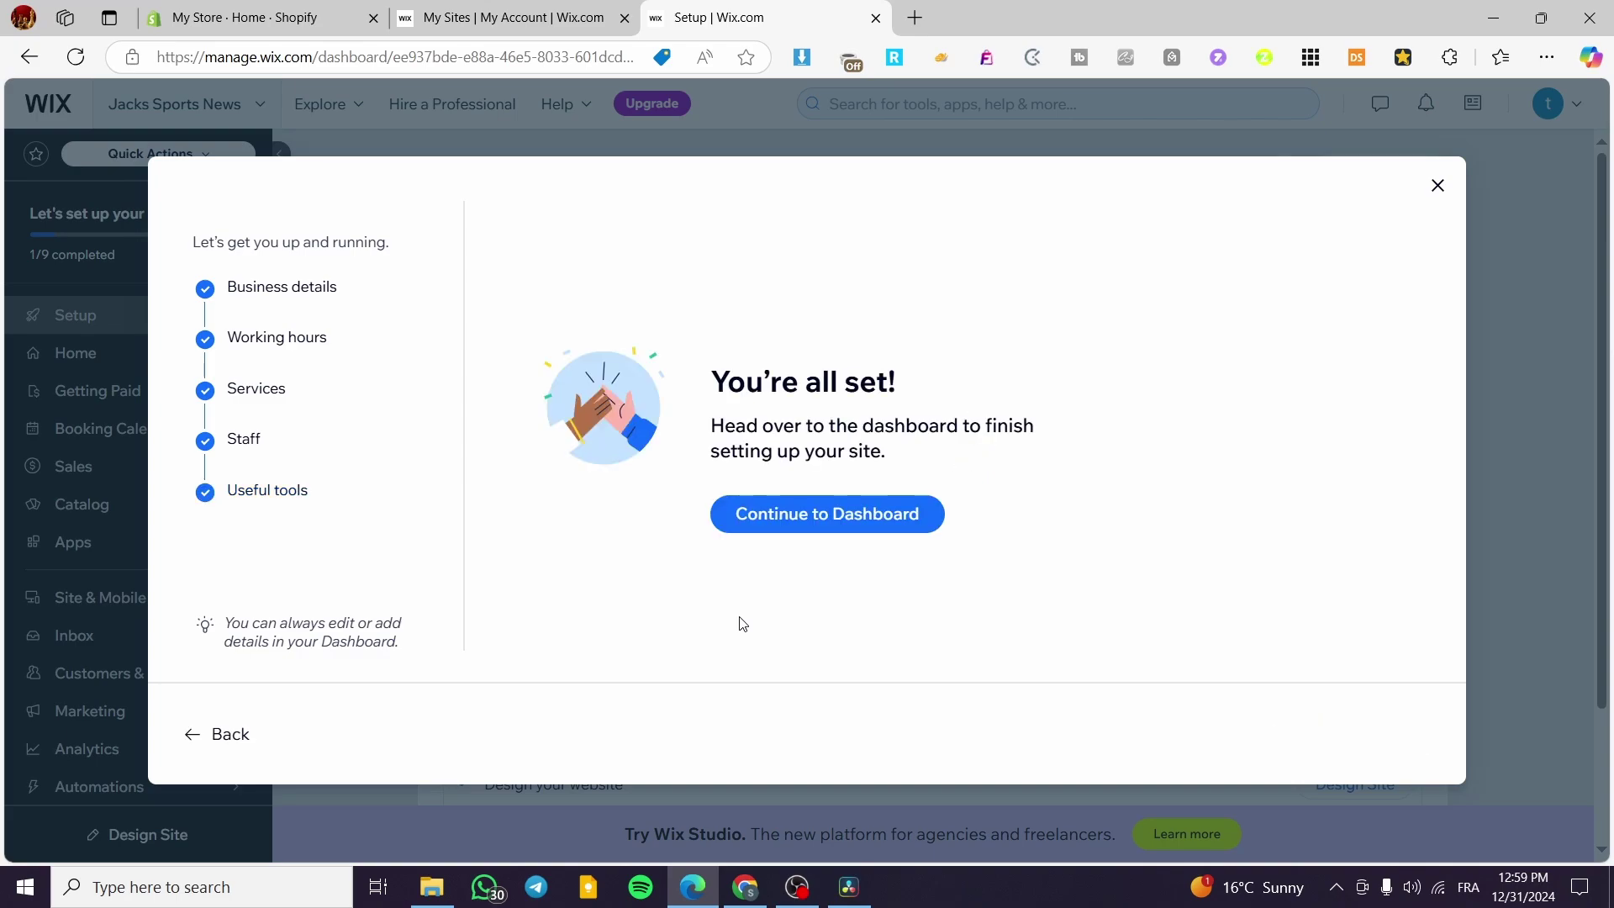
click(795, 523)
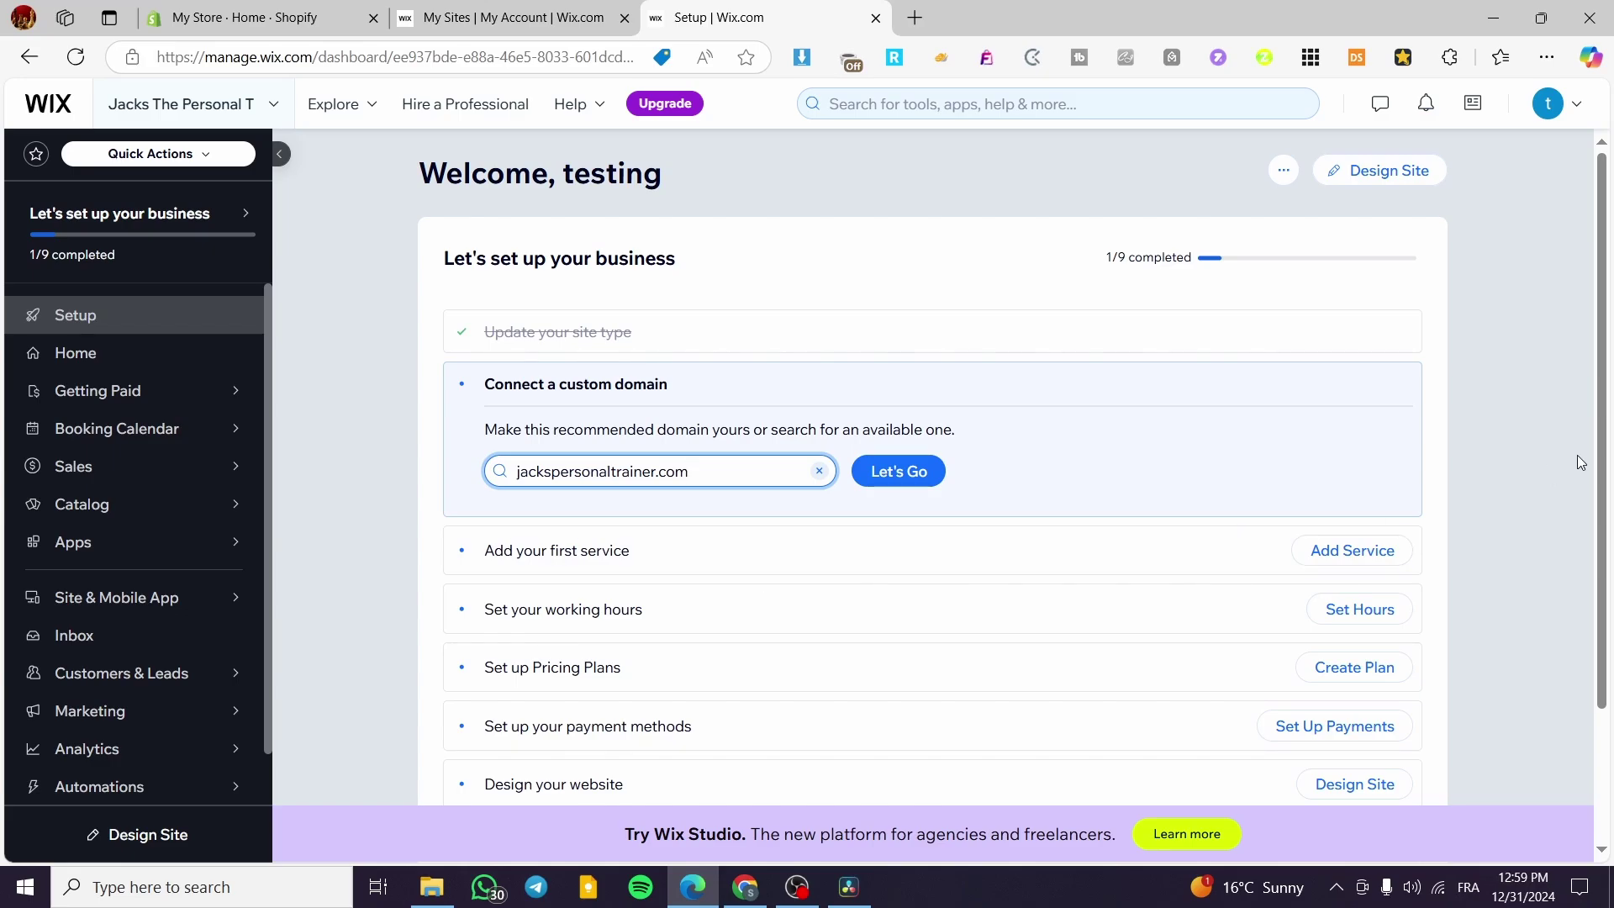
- Start designing the site by choosing to customize a template instead of generating a design with AI
click(1385, 179)
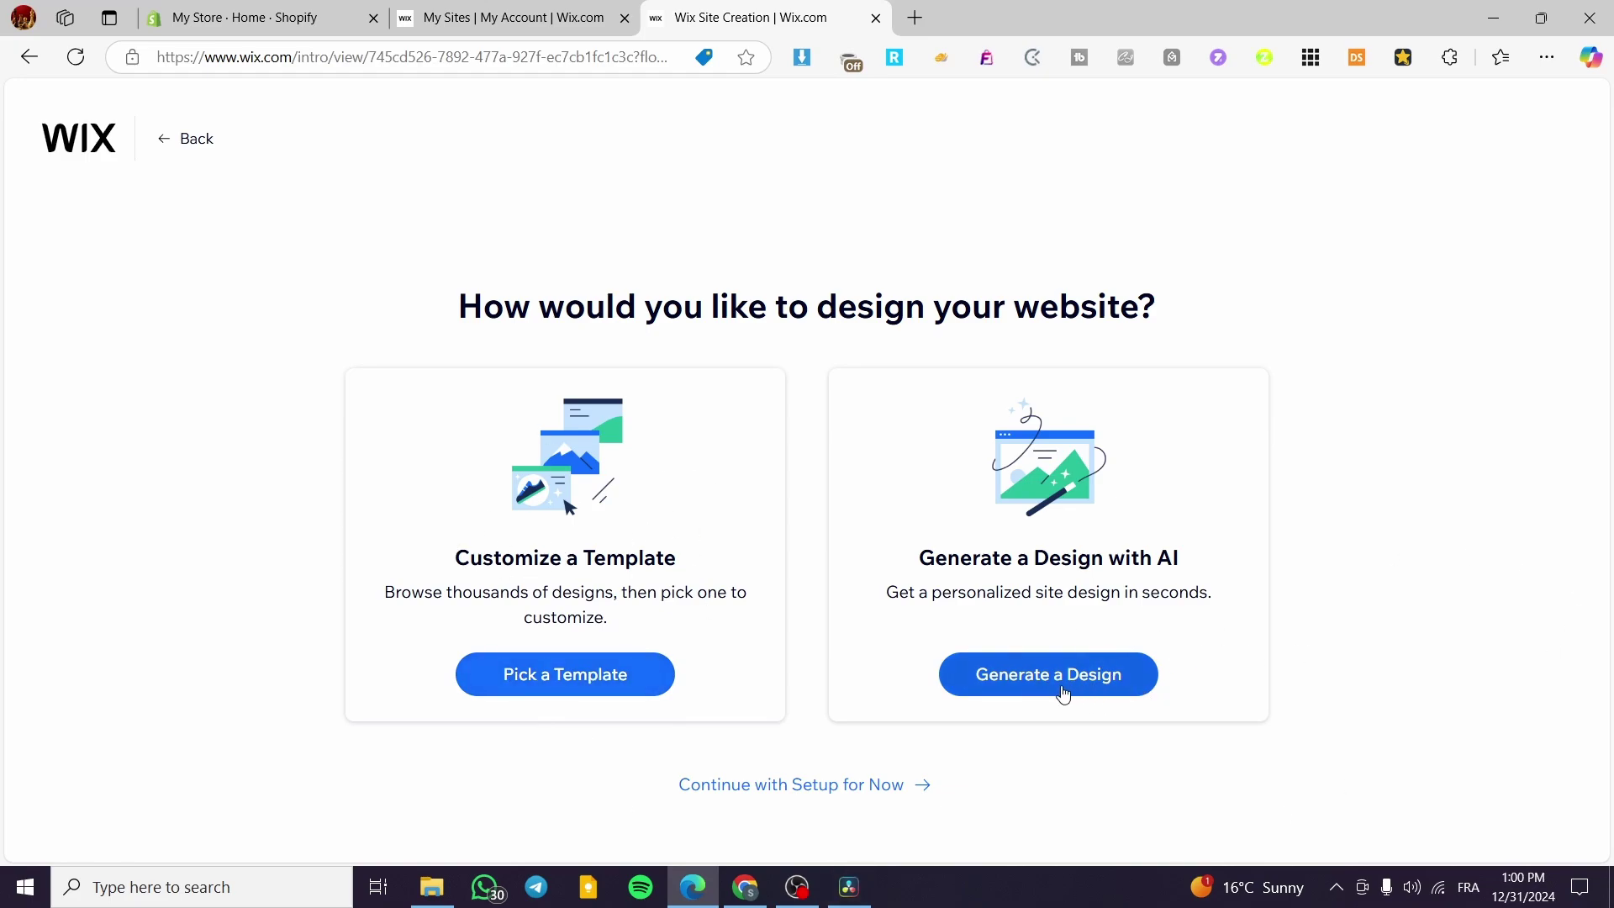
click(596, 688)
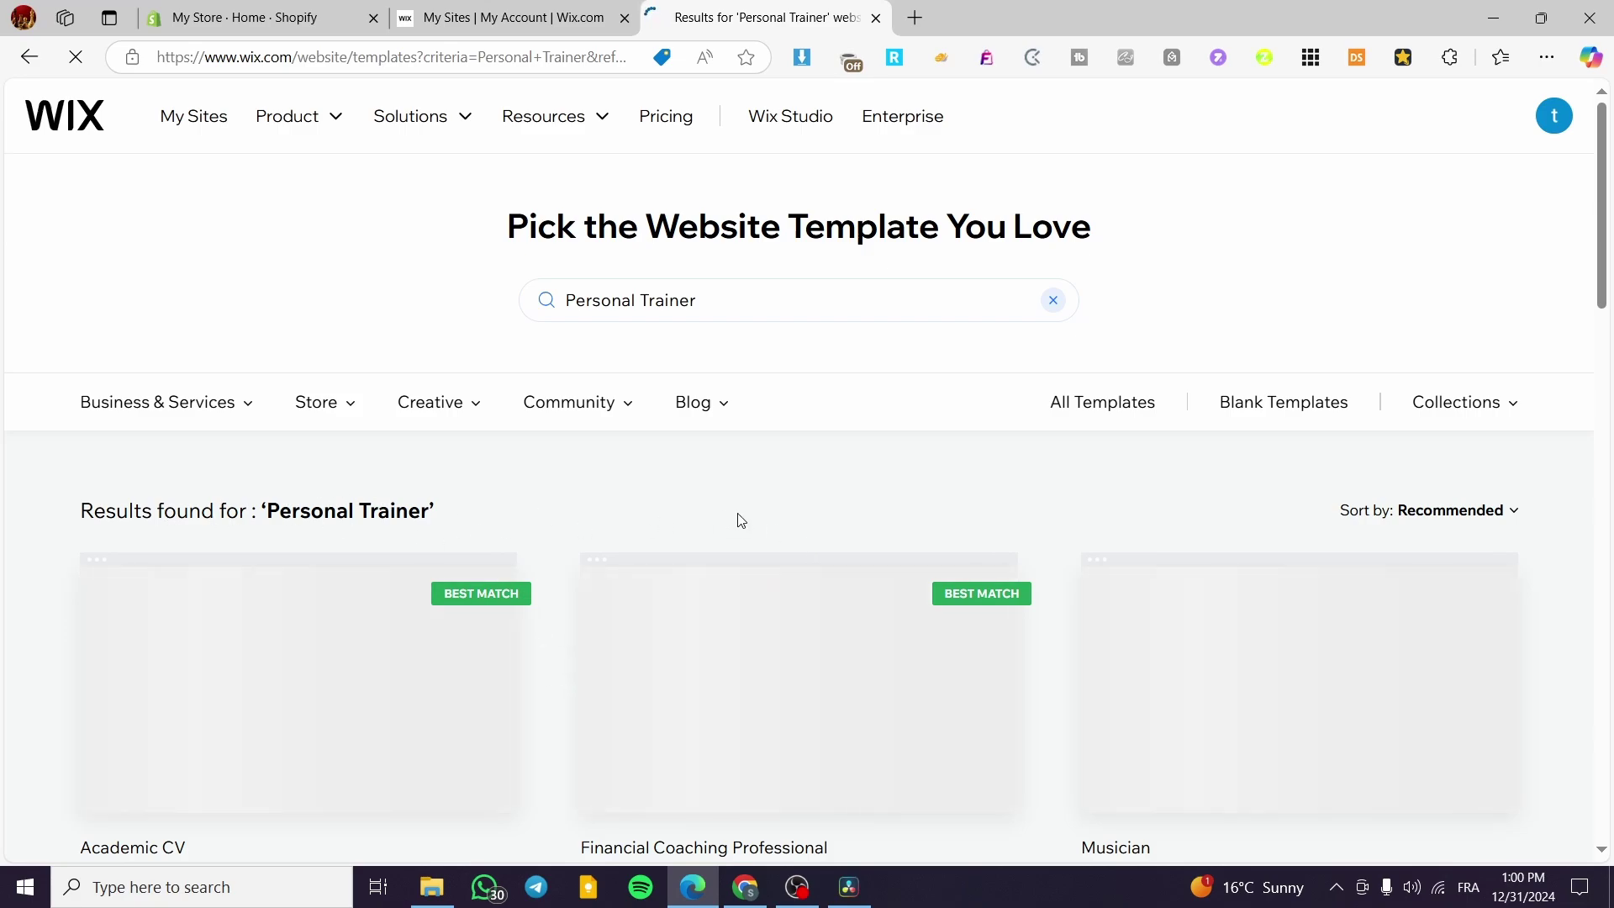
- Browse the first page of website templates found for Personal Trainer
scroll(740, 520, down, 1)
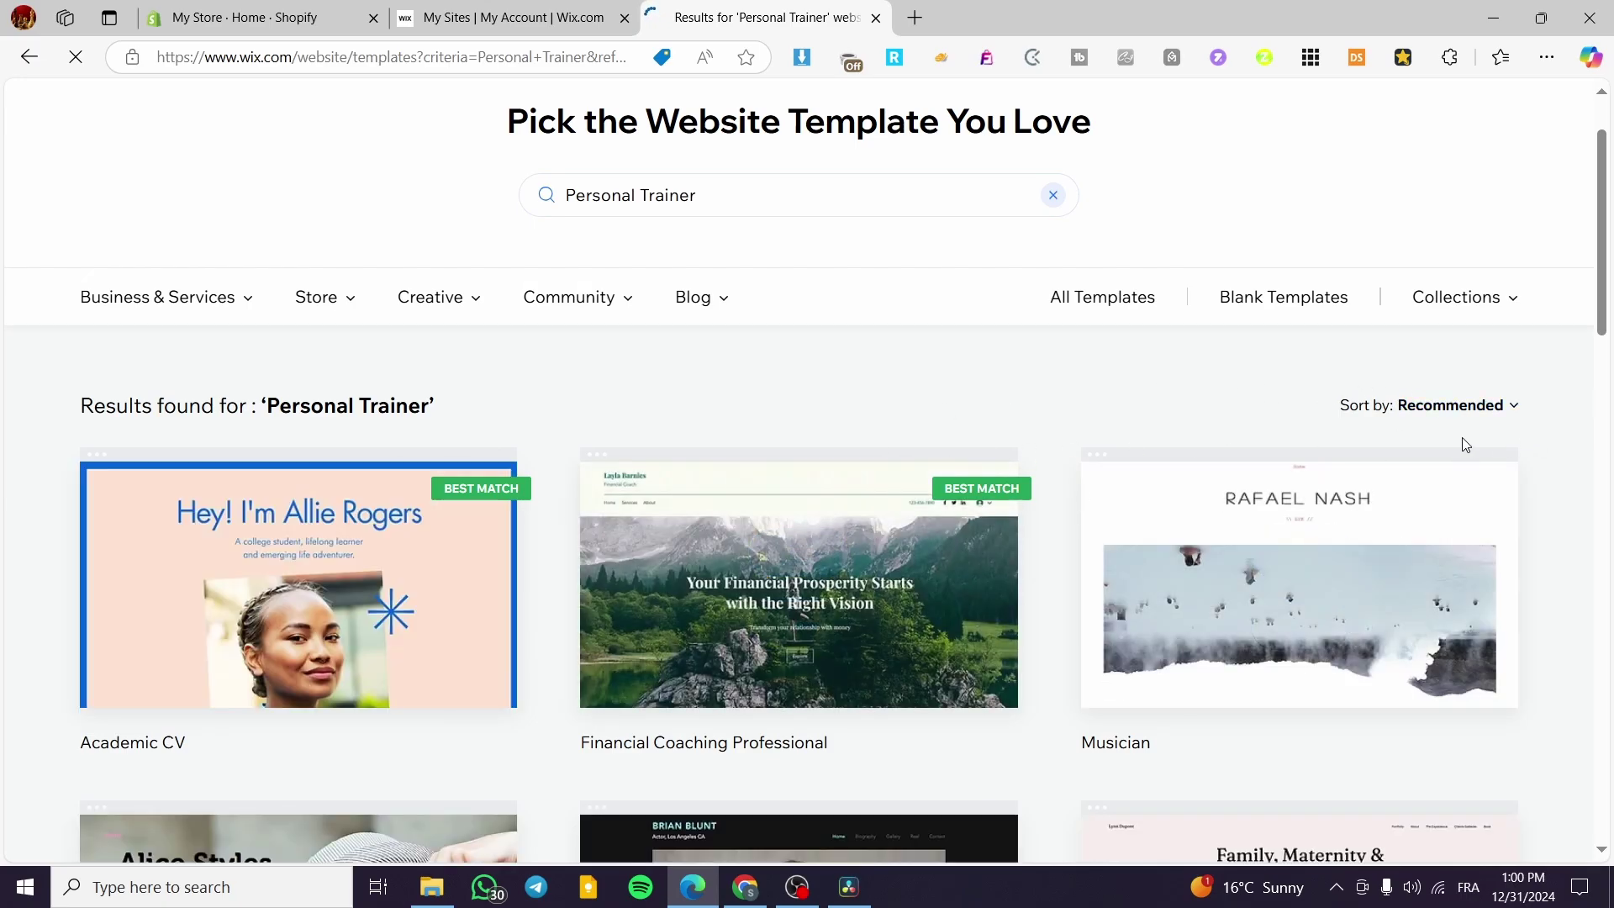
scroll(1359, 510, down, 1)
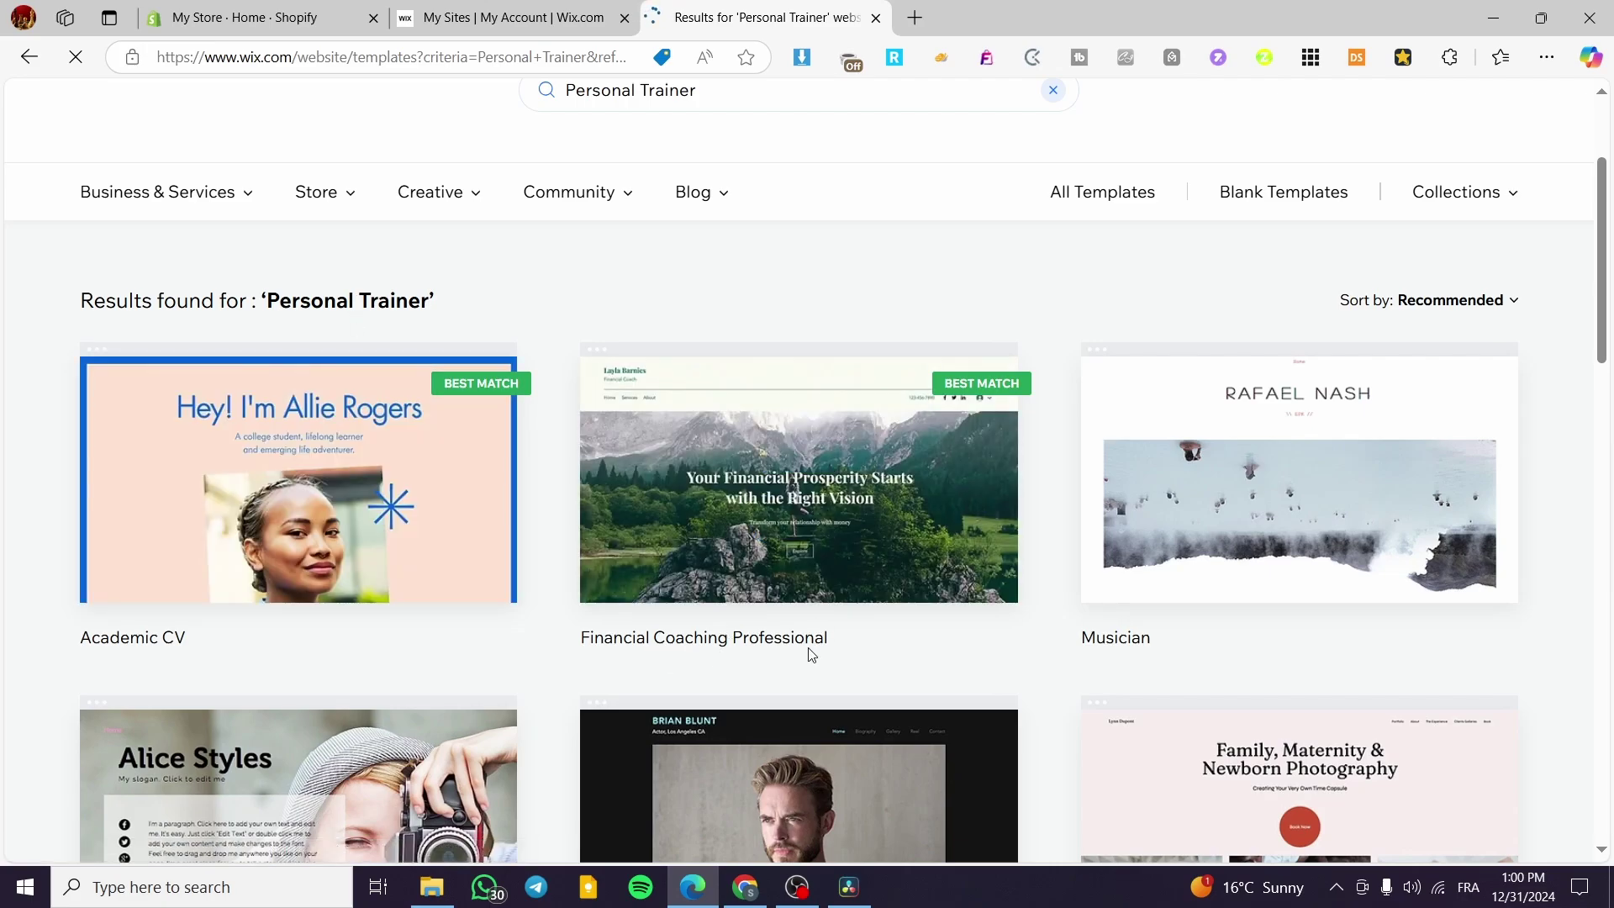
scroll(116, 641, down, 5)
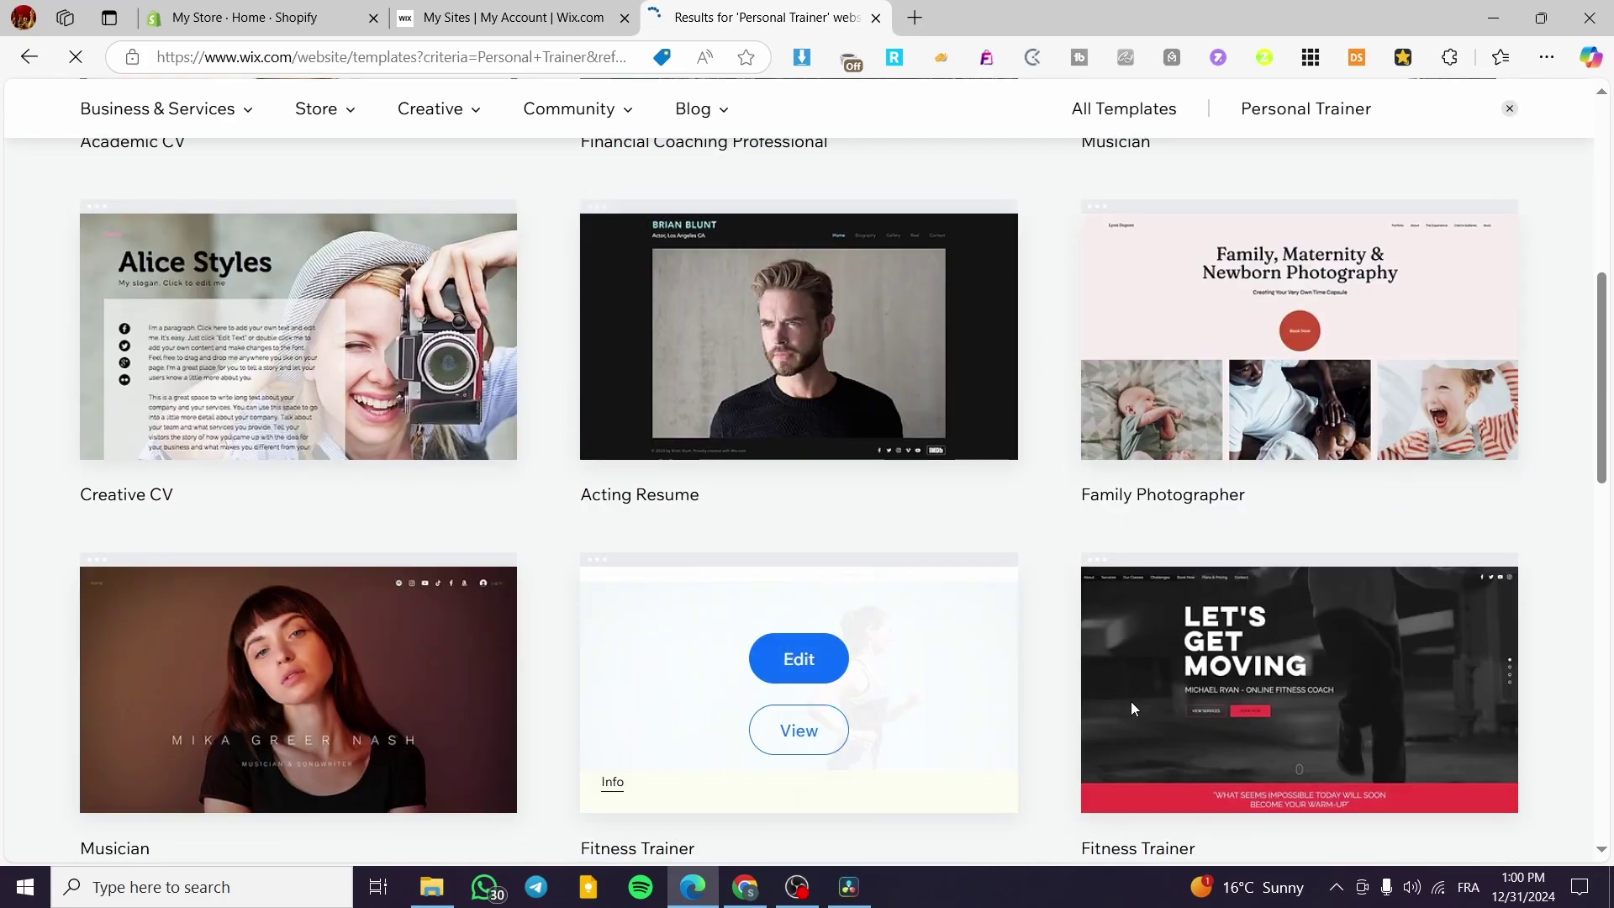
scroll(1342, 610, down, 6)
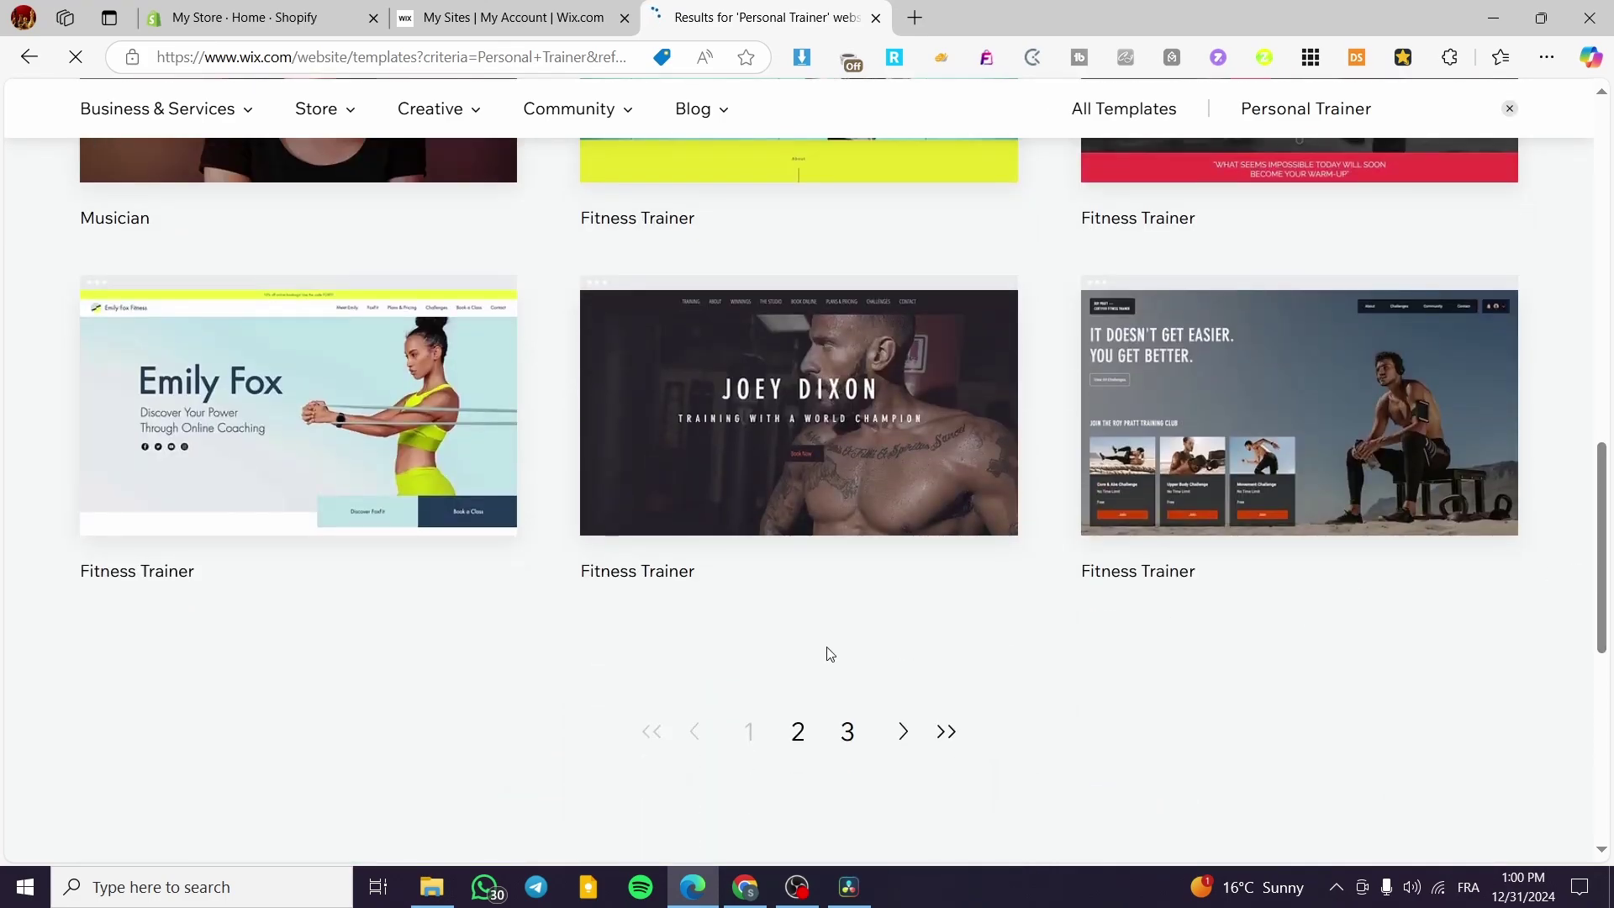
scroll(199, 584, up, 12)
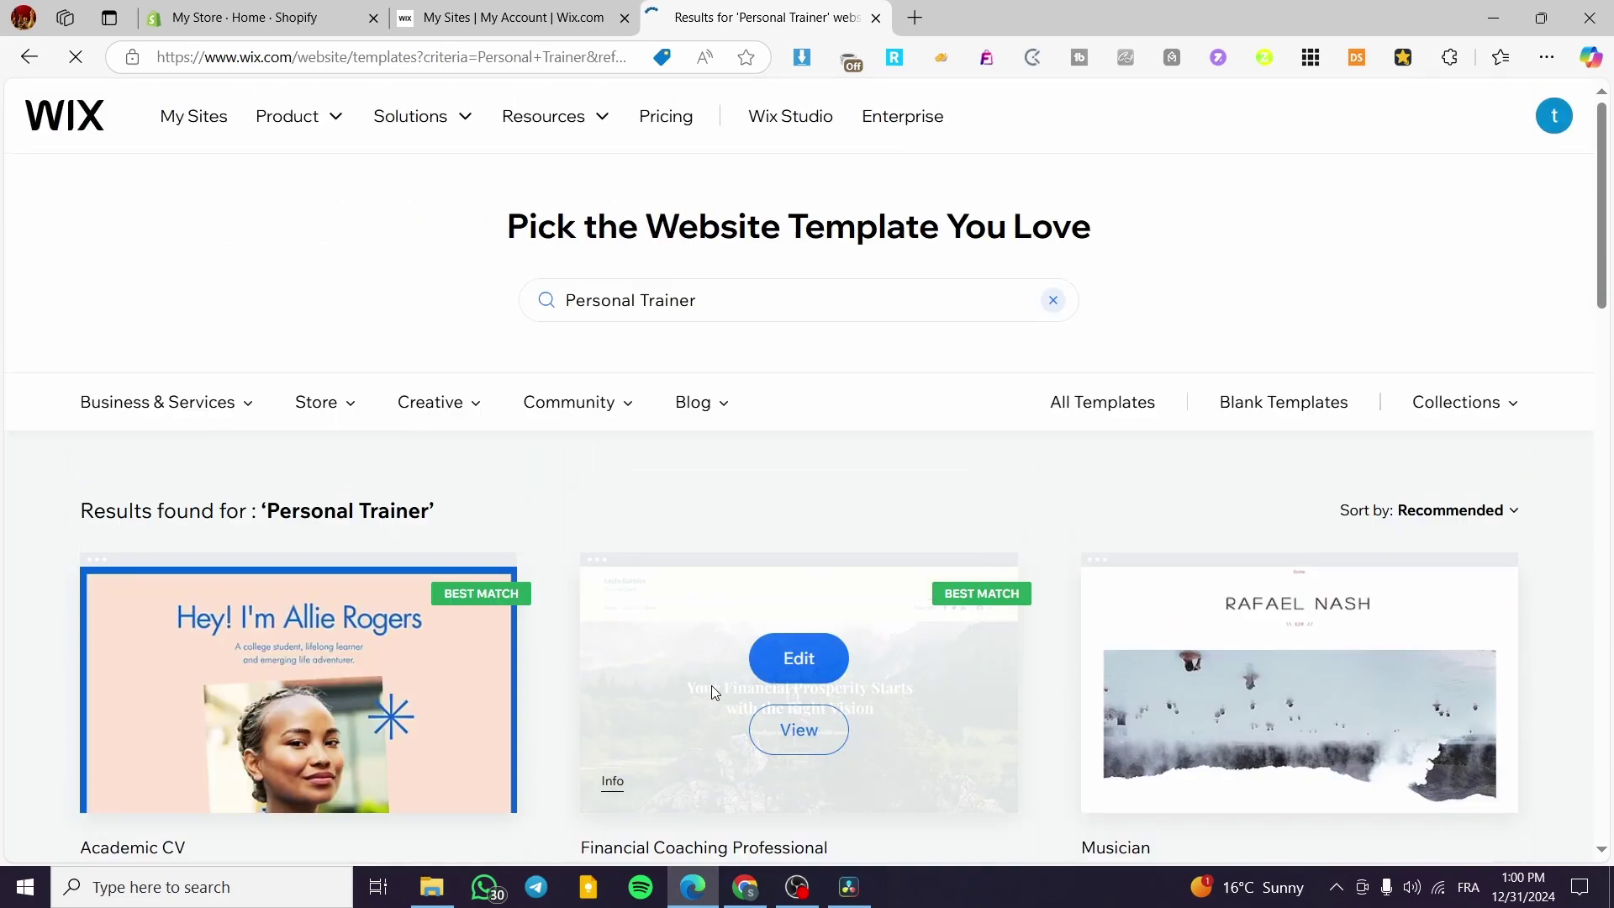
scroll(712, 691, down, 3)
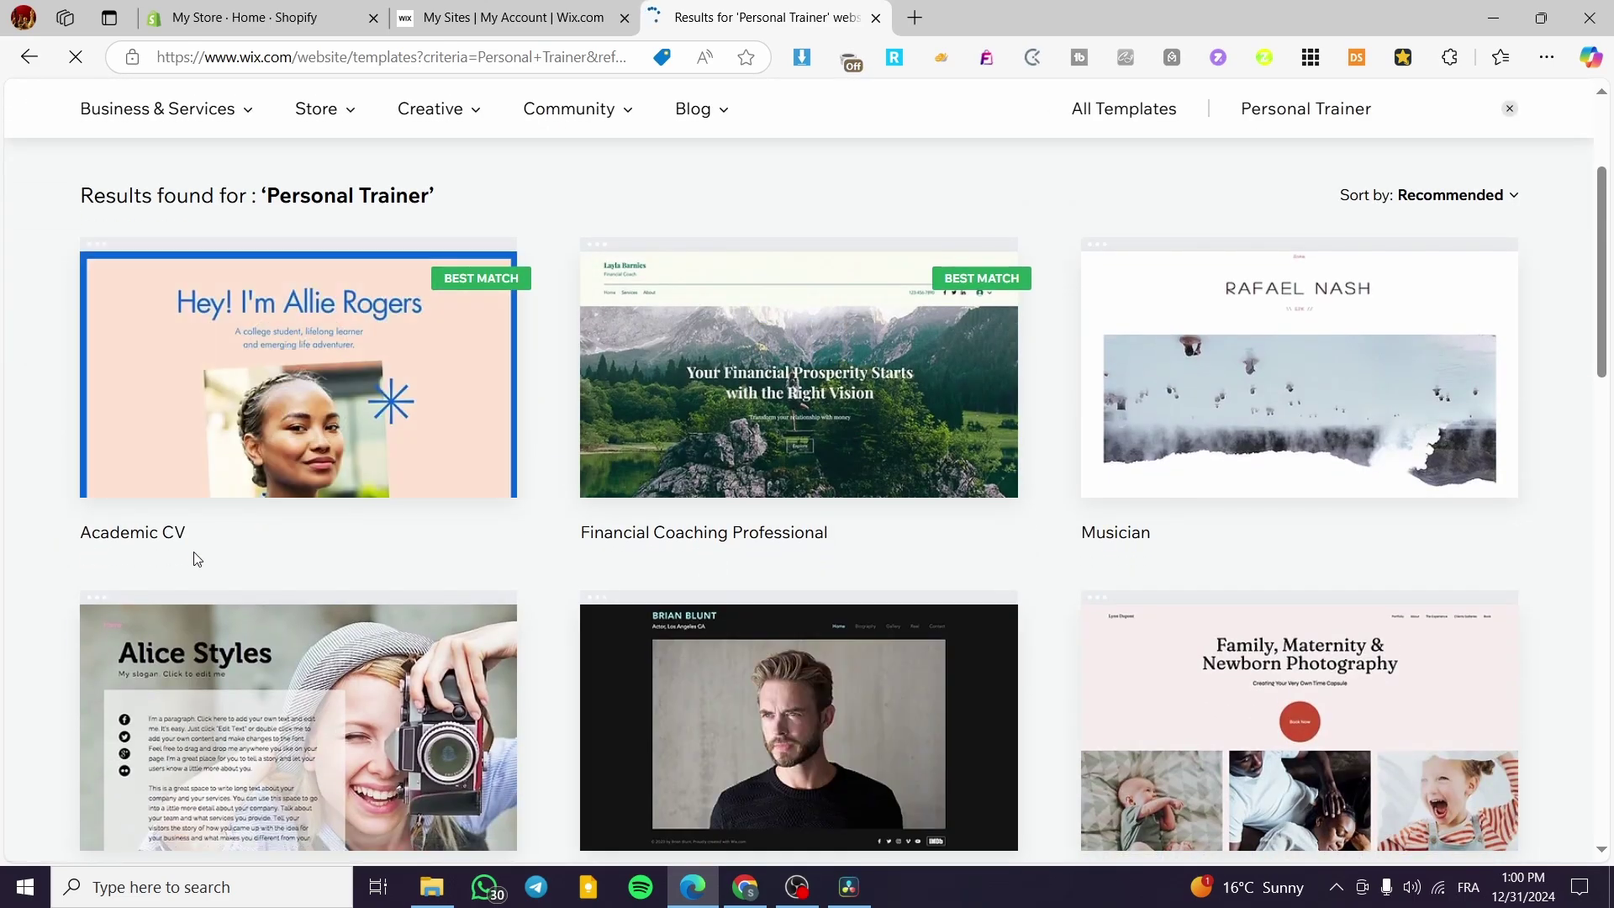
mouse_move(597, 477)
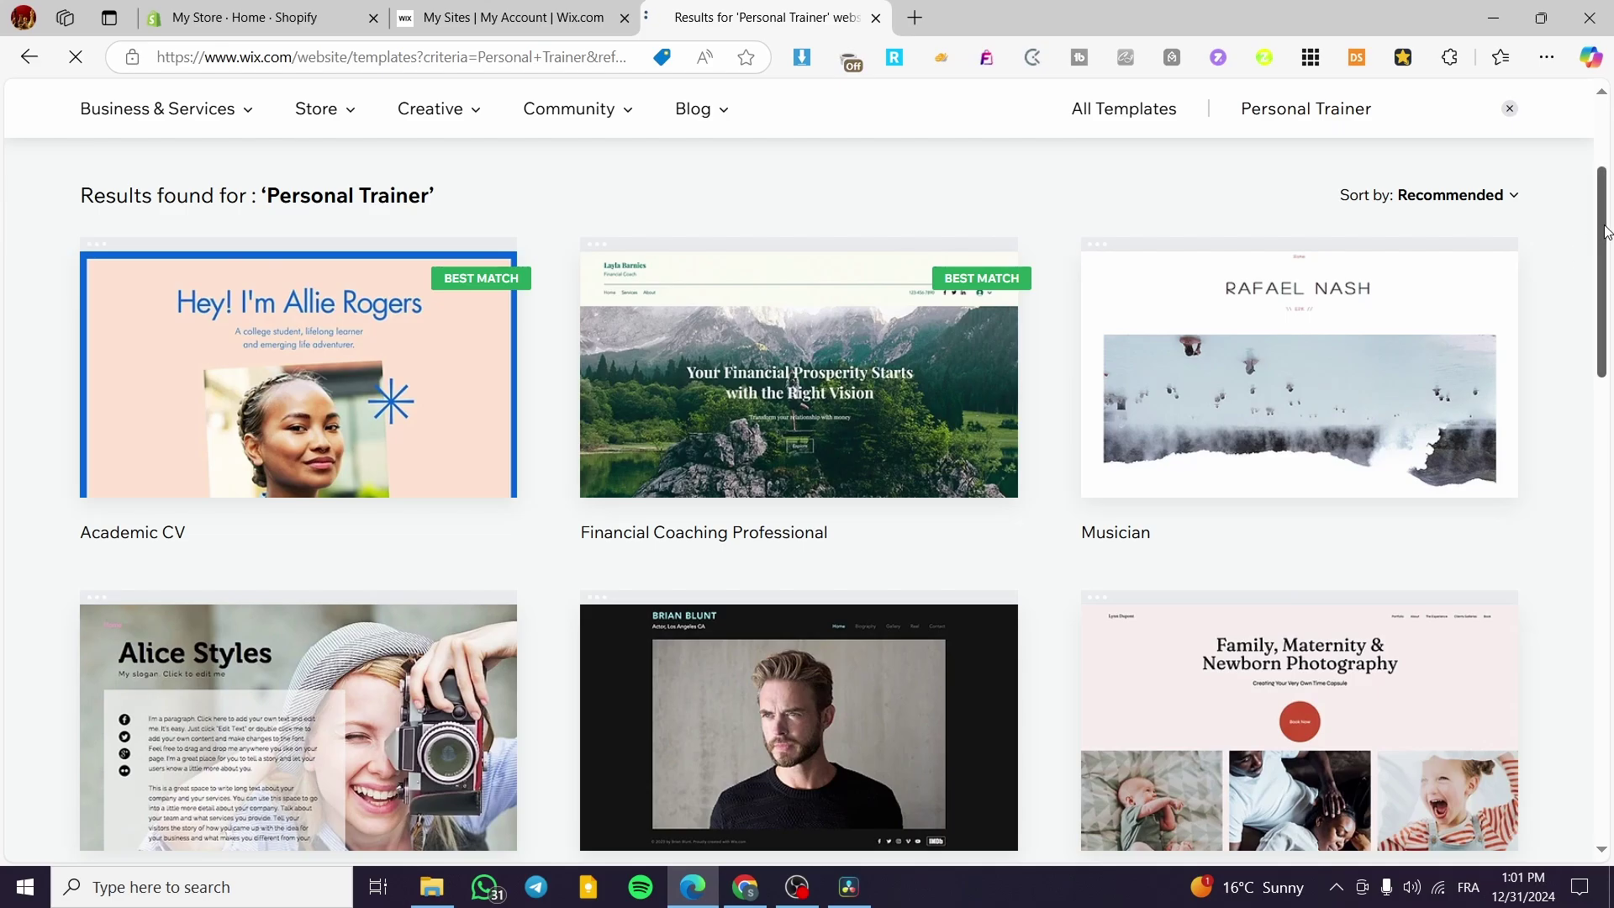
drag(1600, 244, 1570, 655)
scroll(815, 468, up, 3)
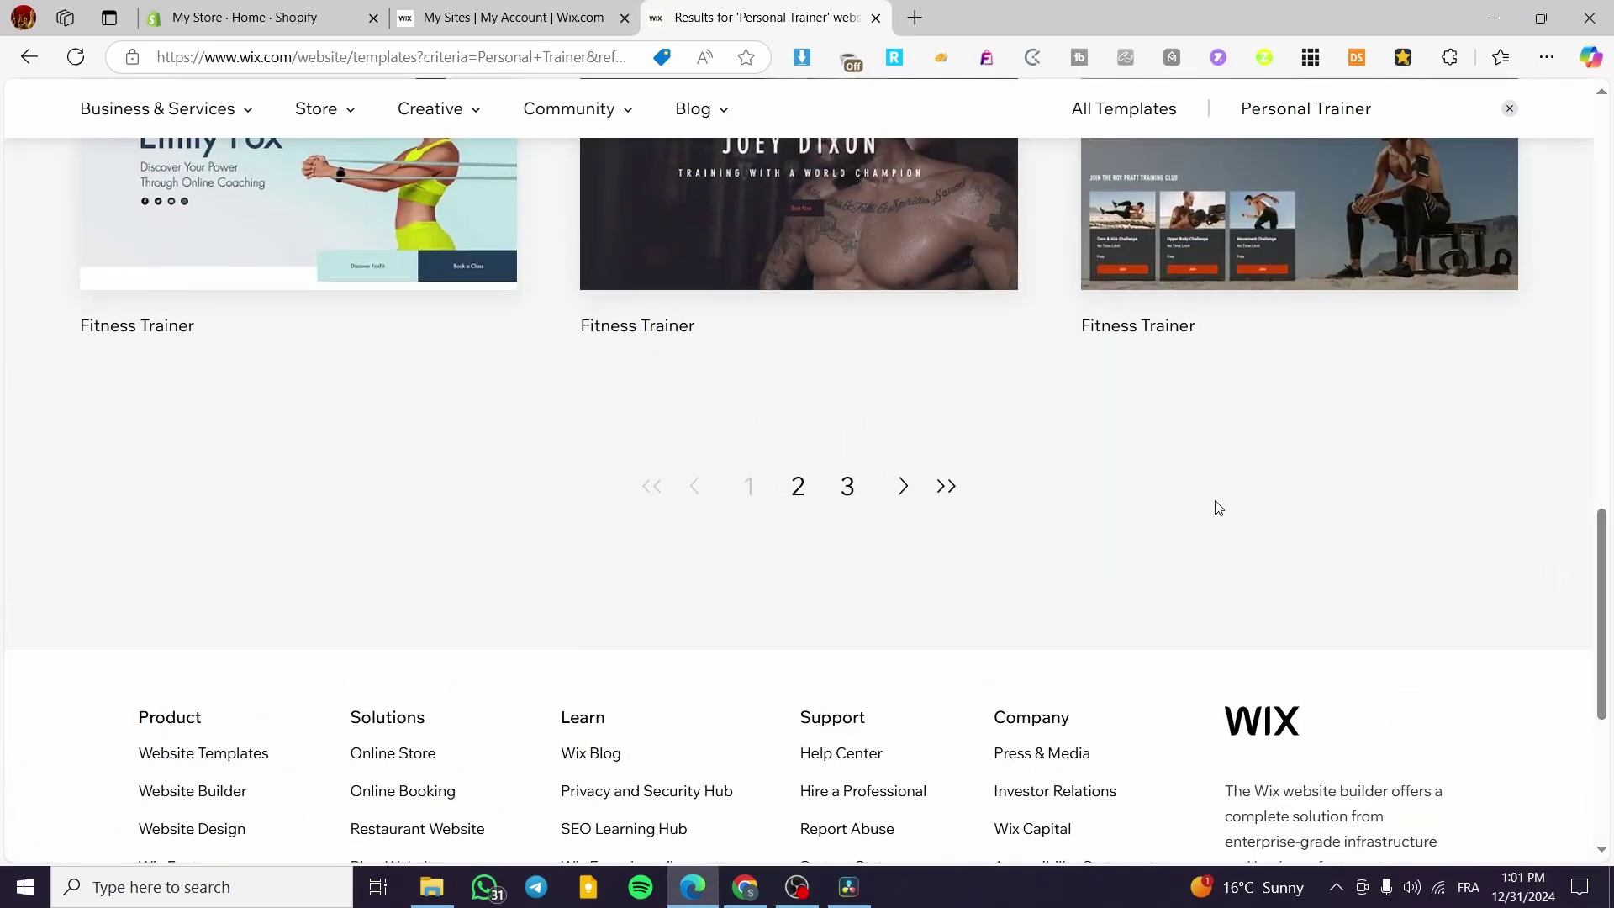
scroll(1214, 508, up, 5)
scroll(926, 512, up, 10)
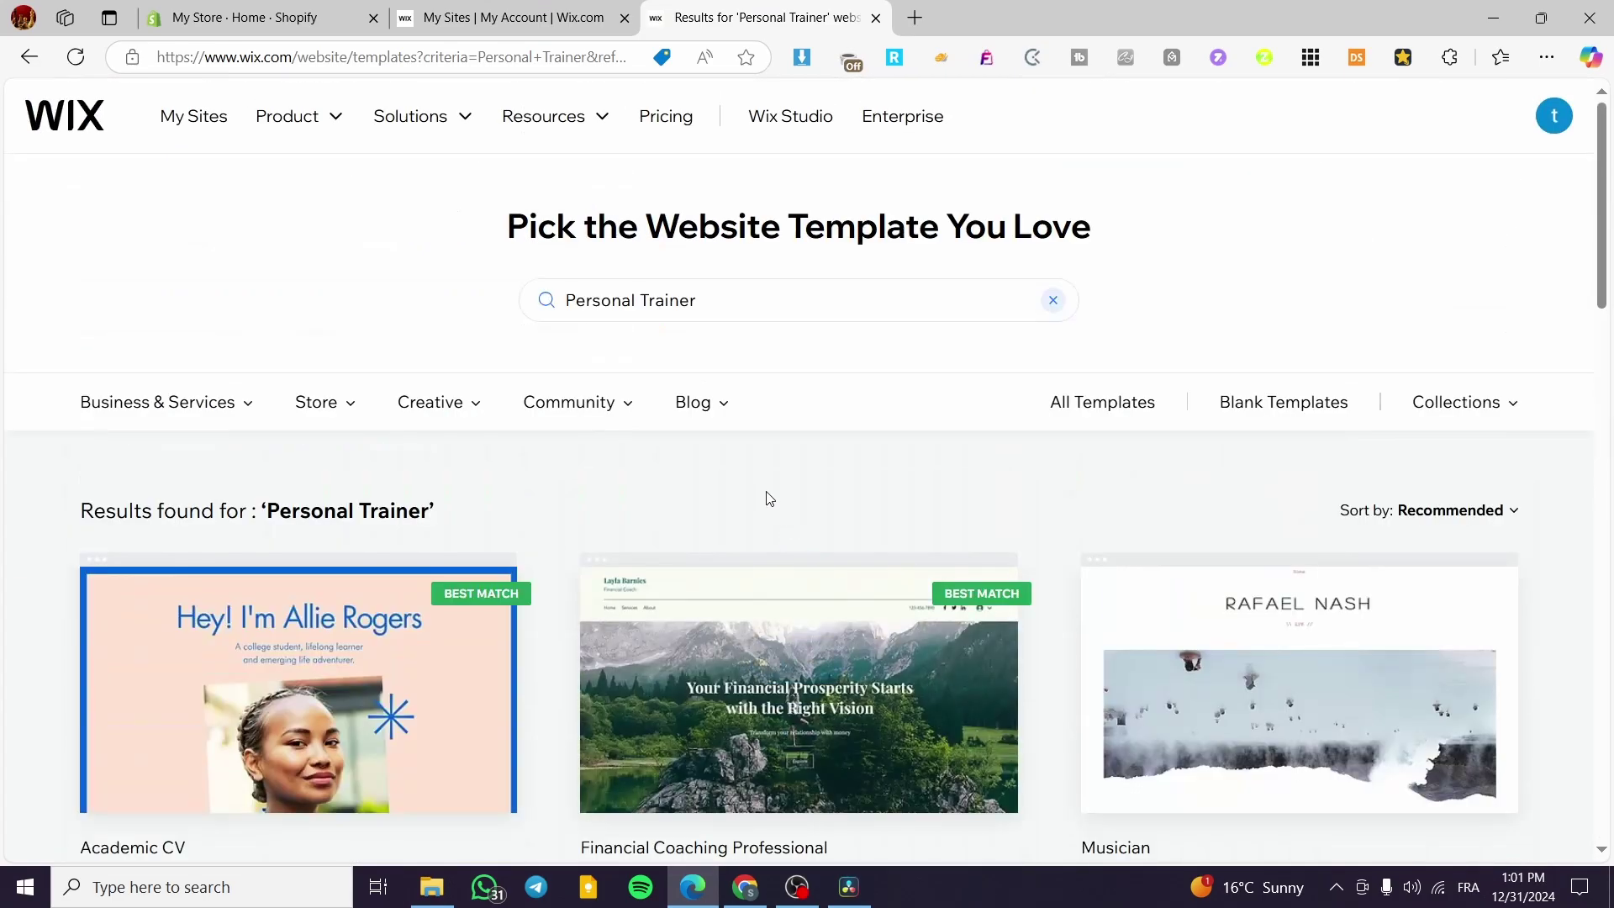
- Change the template search to "fitness Trainer" and look over the matching website templates
drag(630, 296, 542, 305)
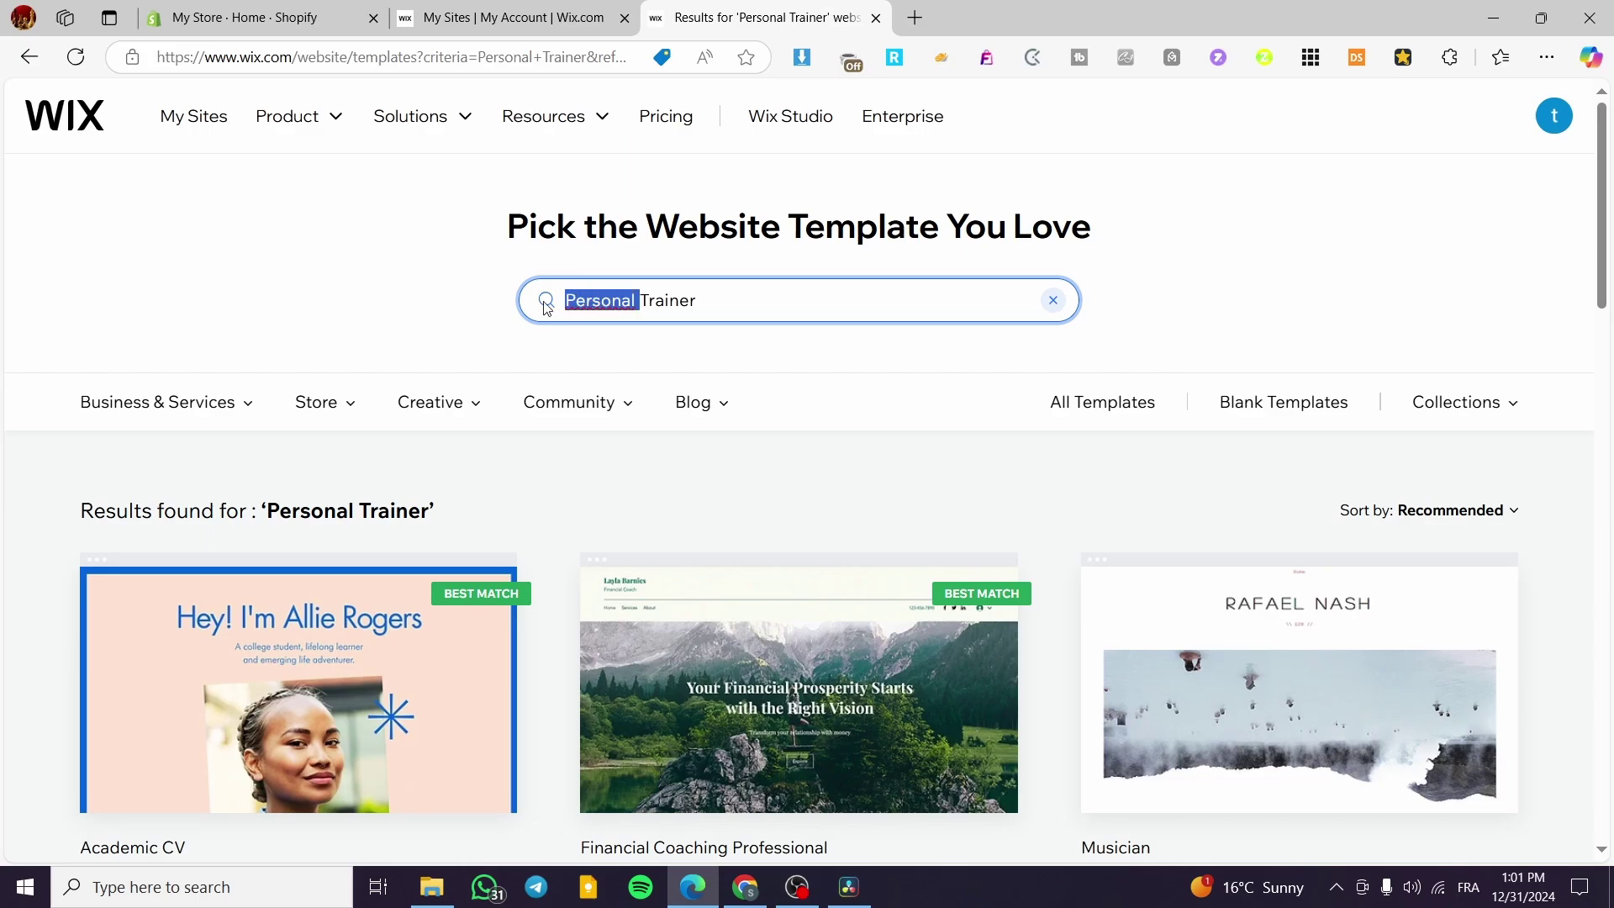
text(fitness)
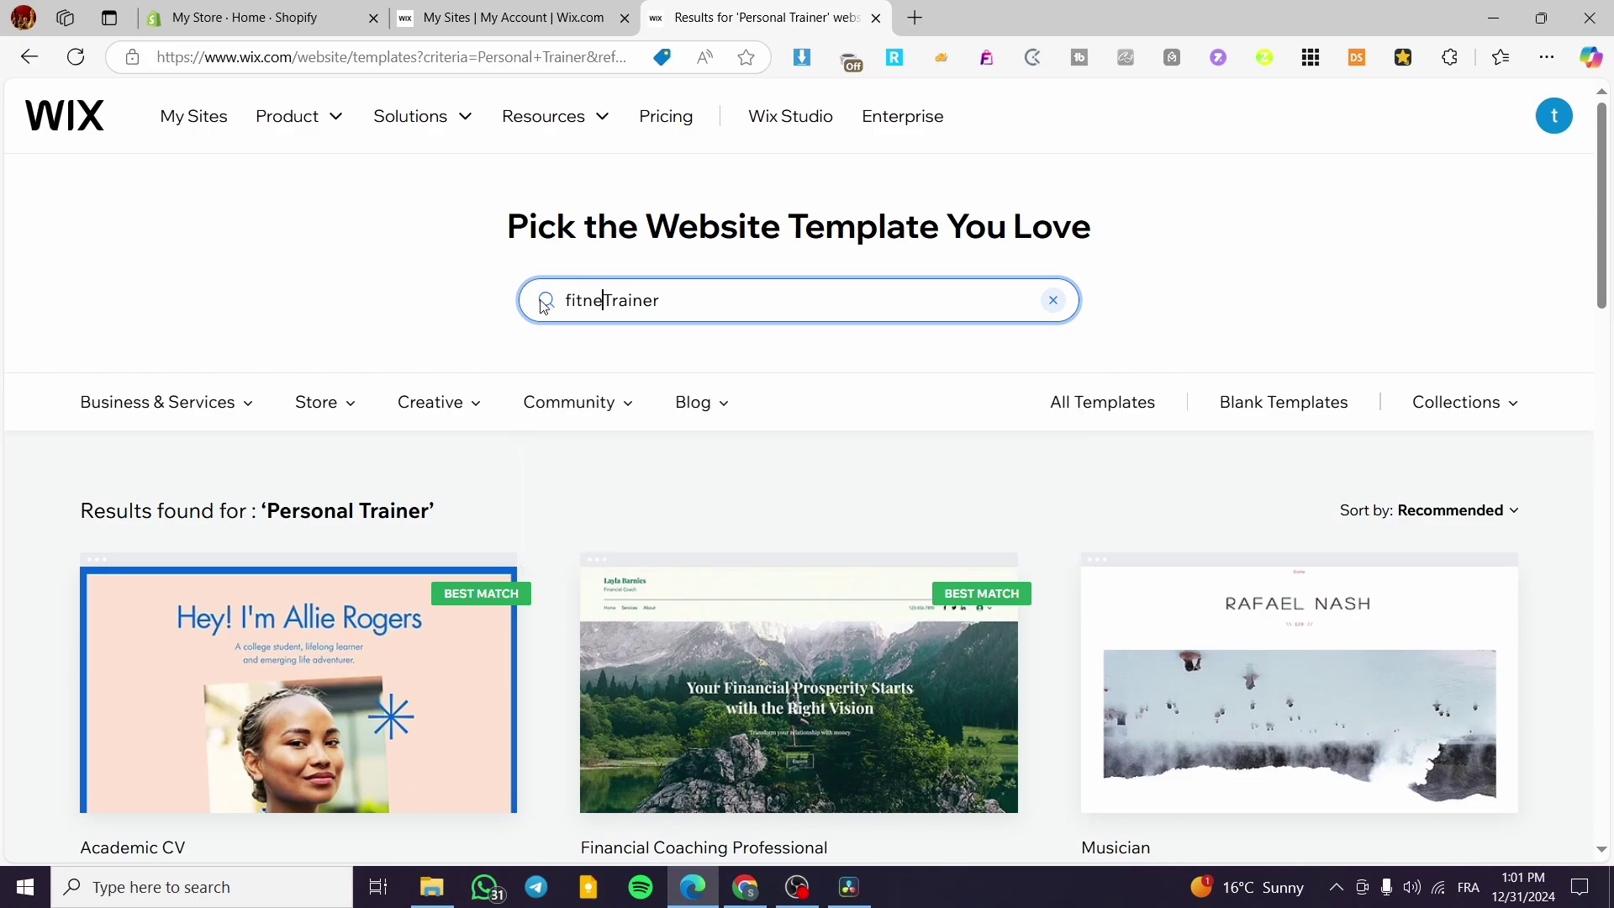
key(Return)
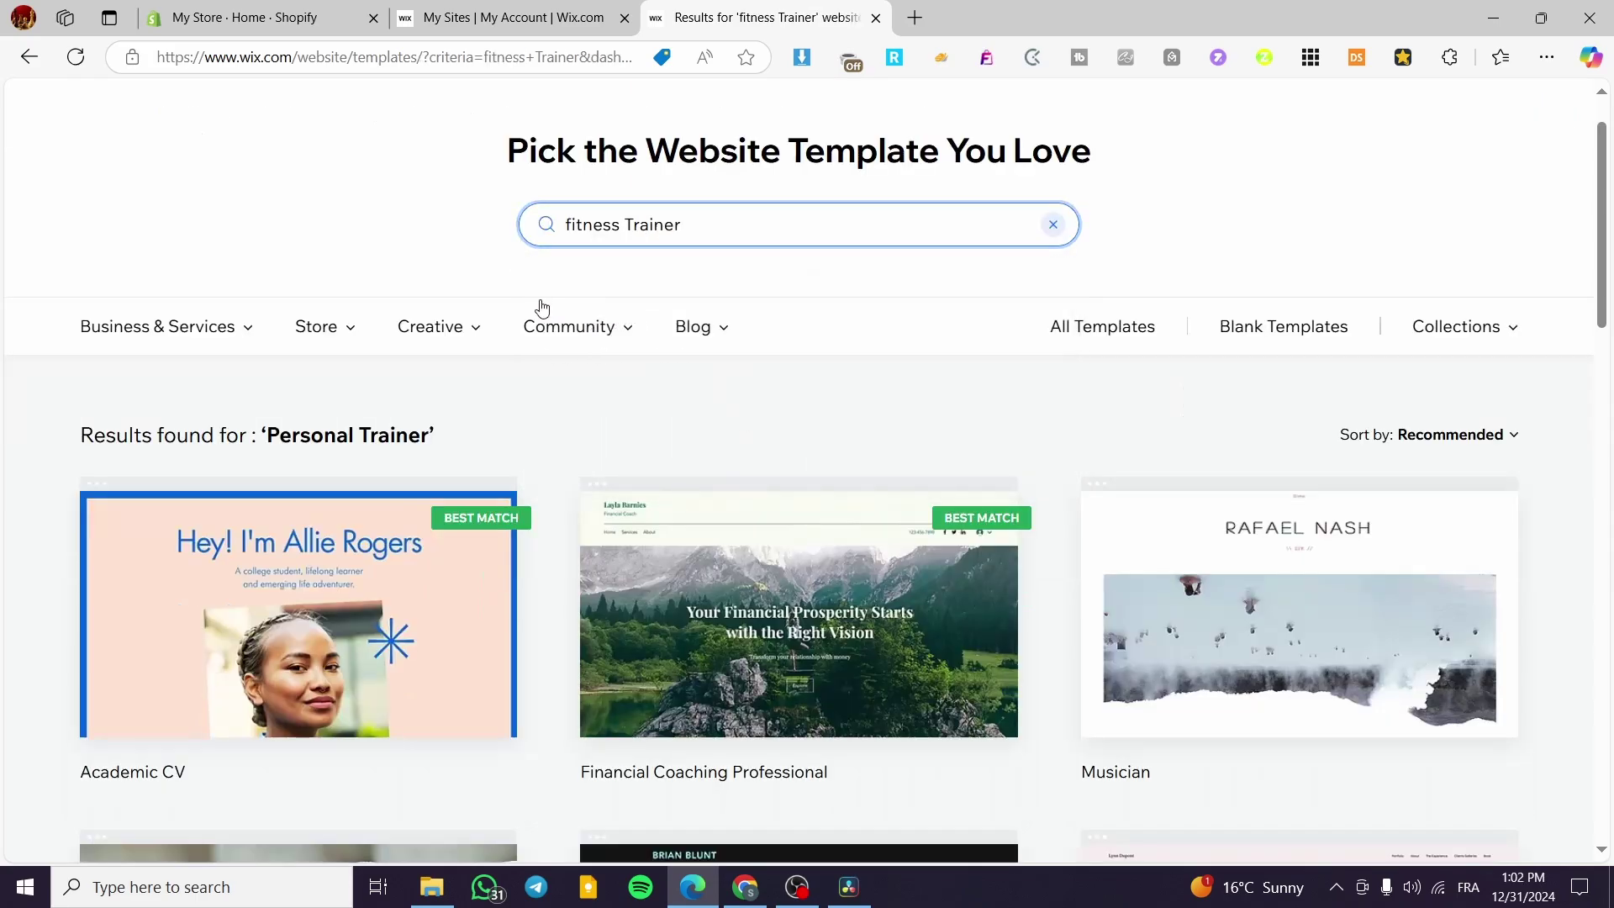
mouse_move(821, 552)
scroll(861, 420, down, 4)
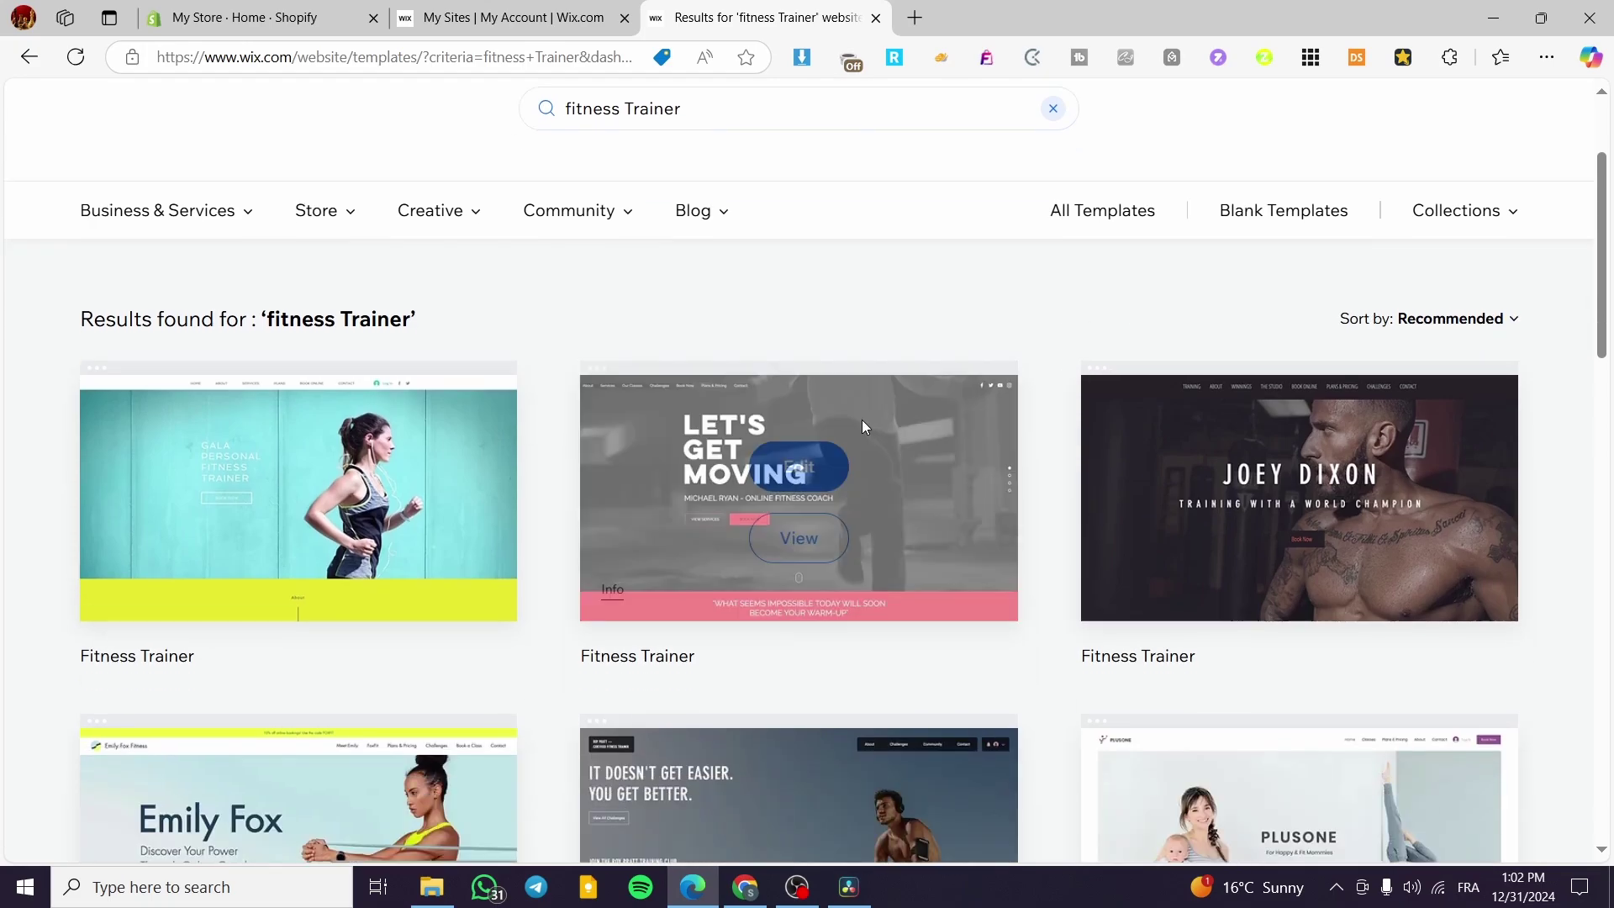
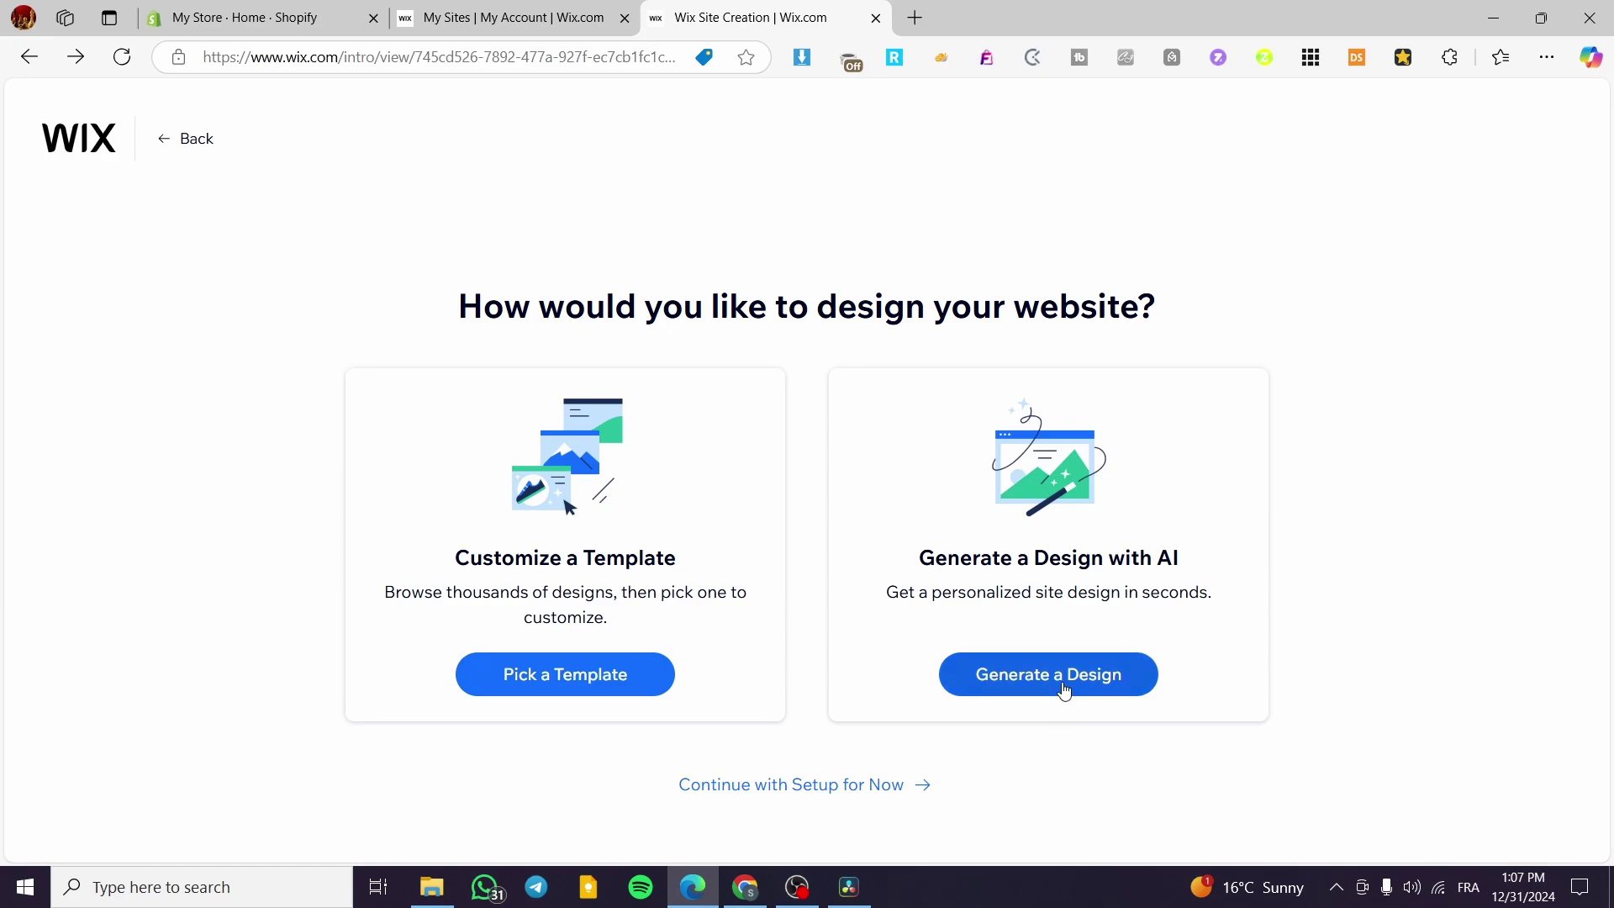
- Generate the website design with AI and look through the resulting one-page site preview
click(1063, 689)
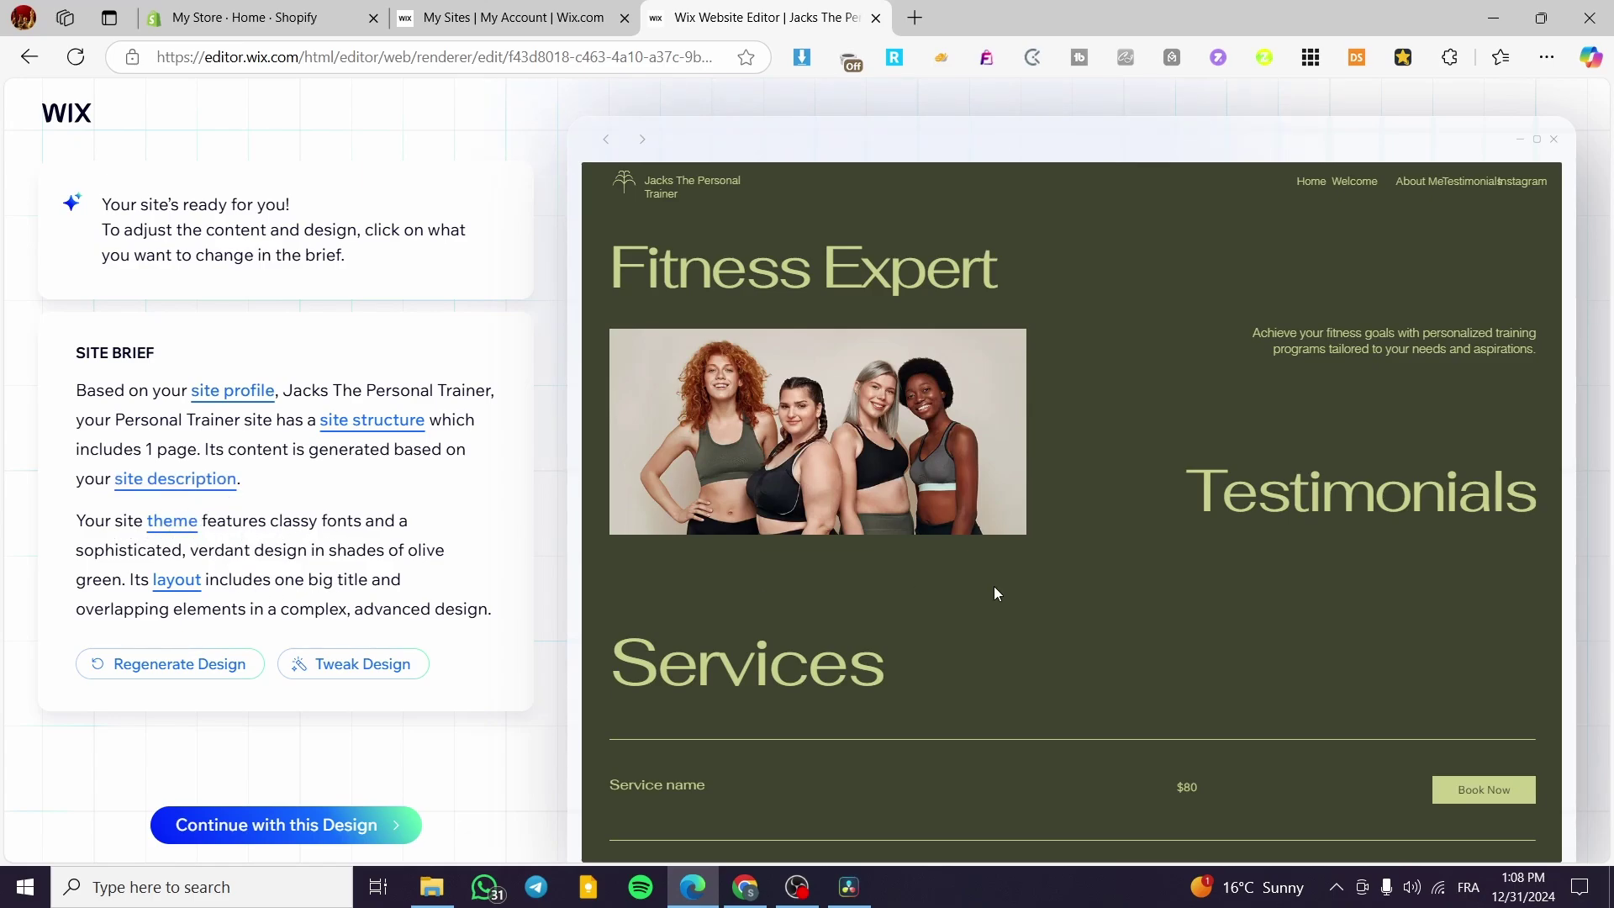
scroll(1261, 588, down, 3)
scroll(1244, 546, up, 3)
scroll(1005, 540, down, 15)
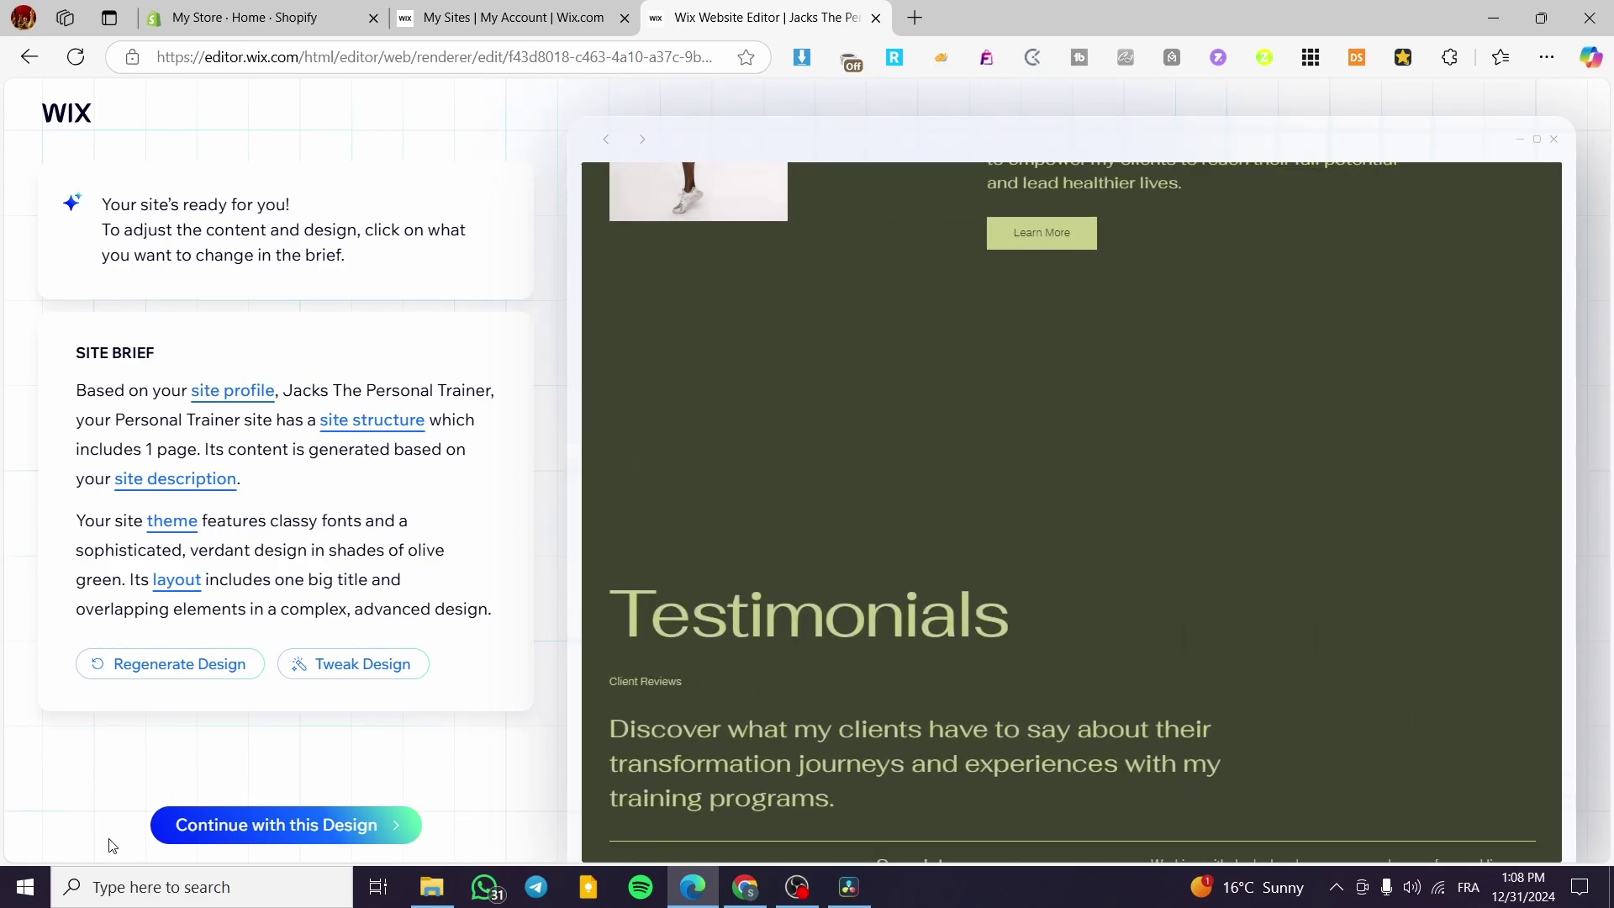
scroll(828, 745, up, 15)
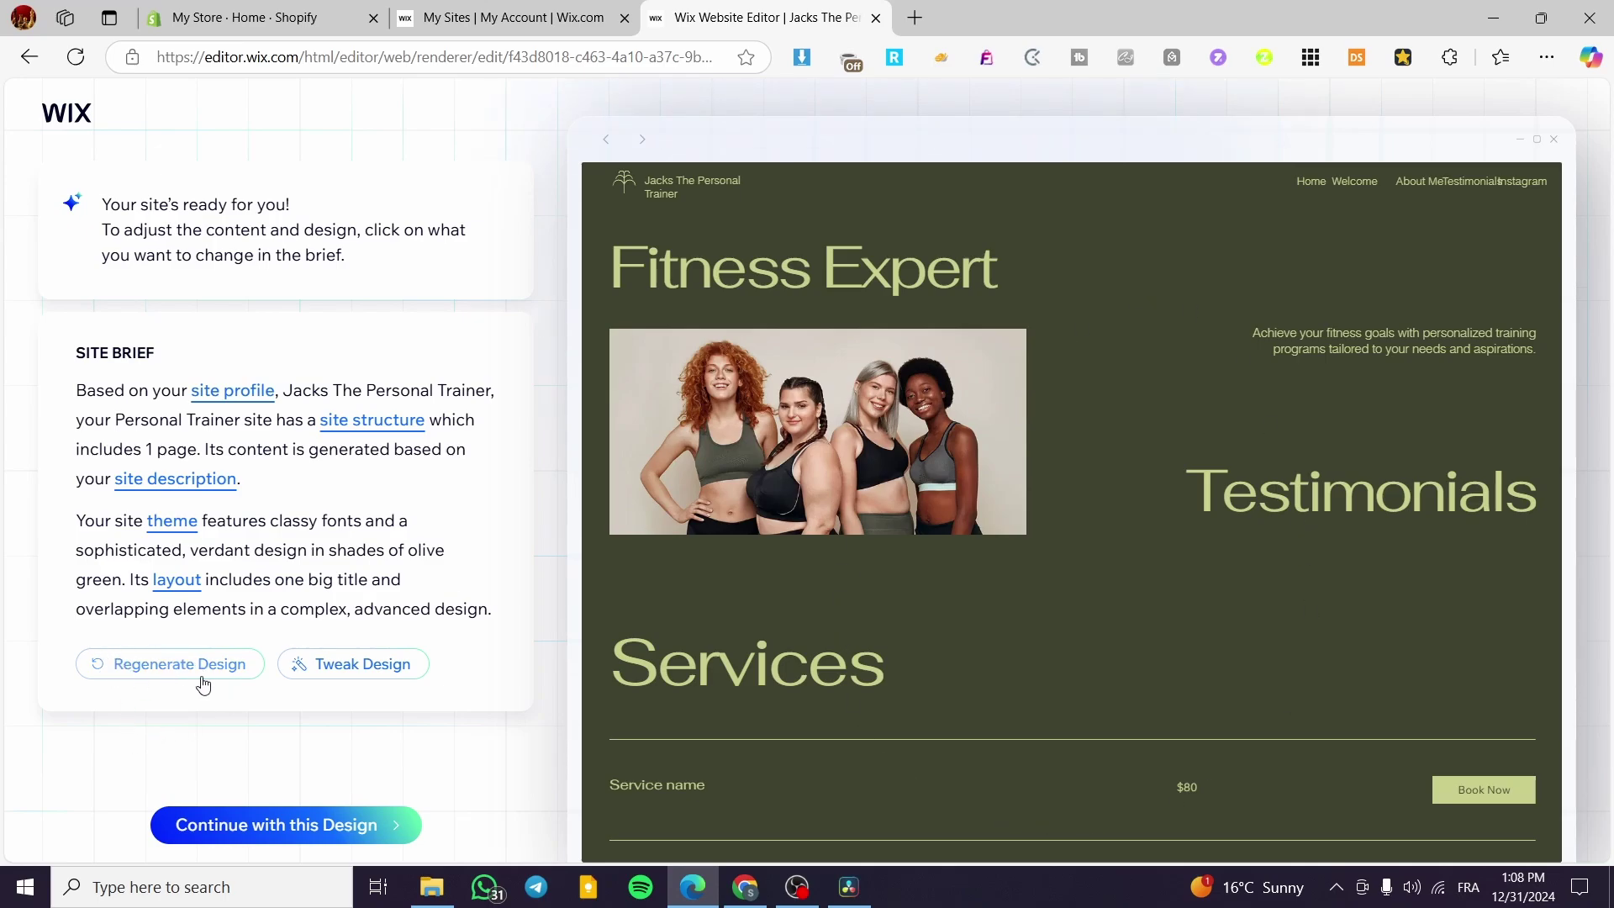
- Tweak the generated design and review the new version from its heading through services and testimonials to the footer
click(341, 670)
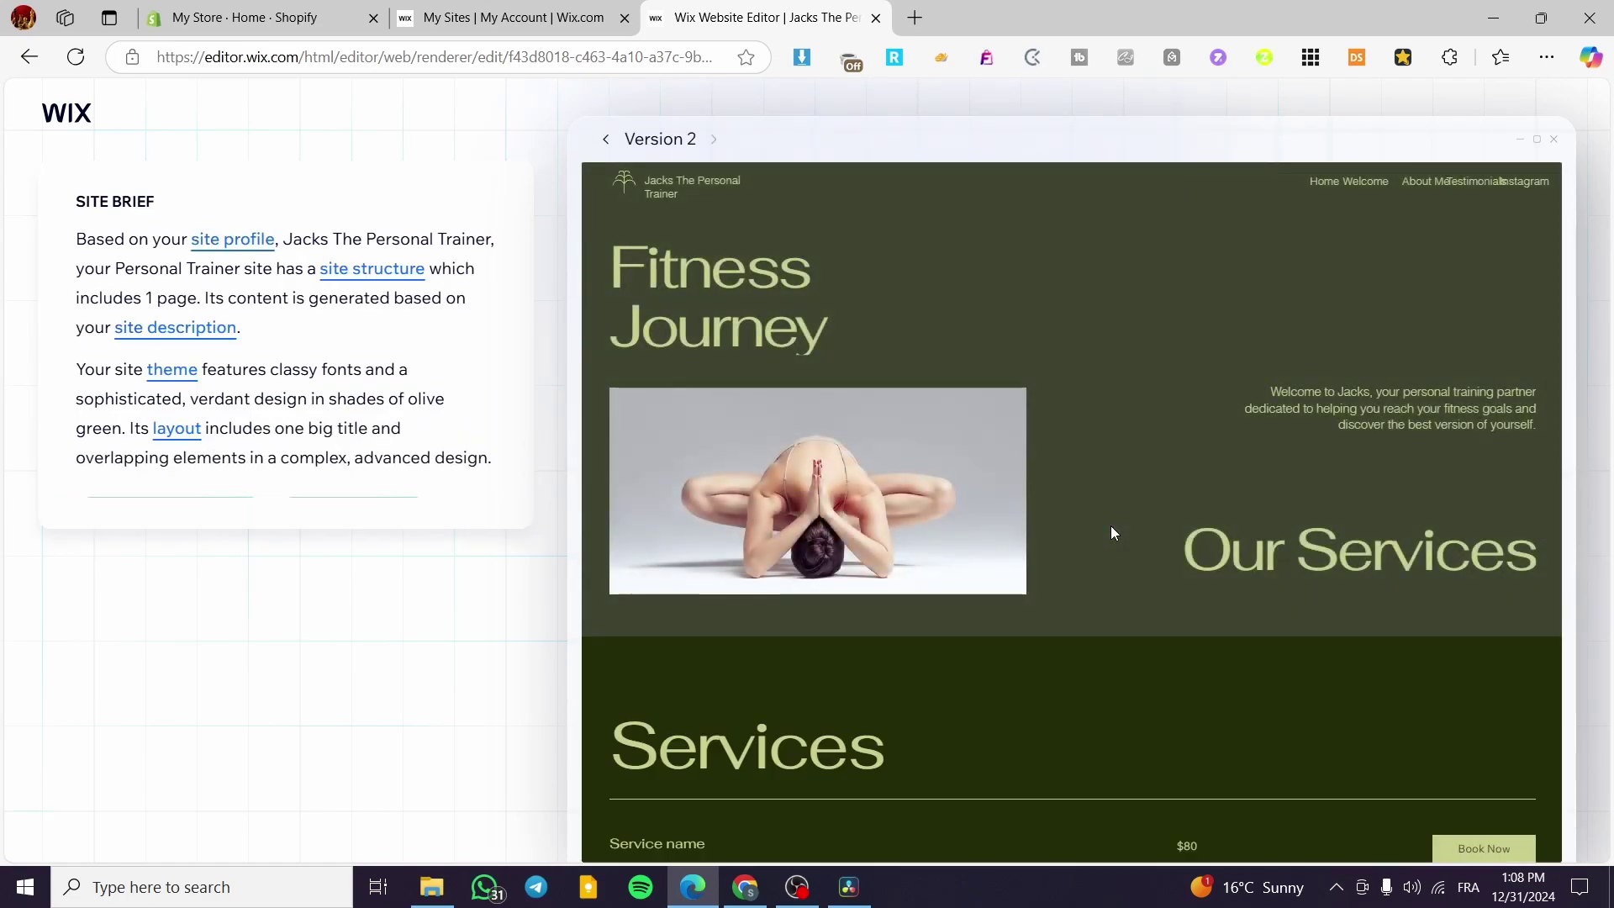
scroll(1067, 599, down, 10)
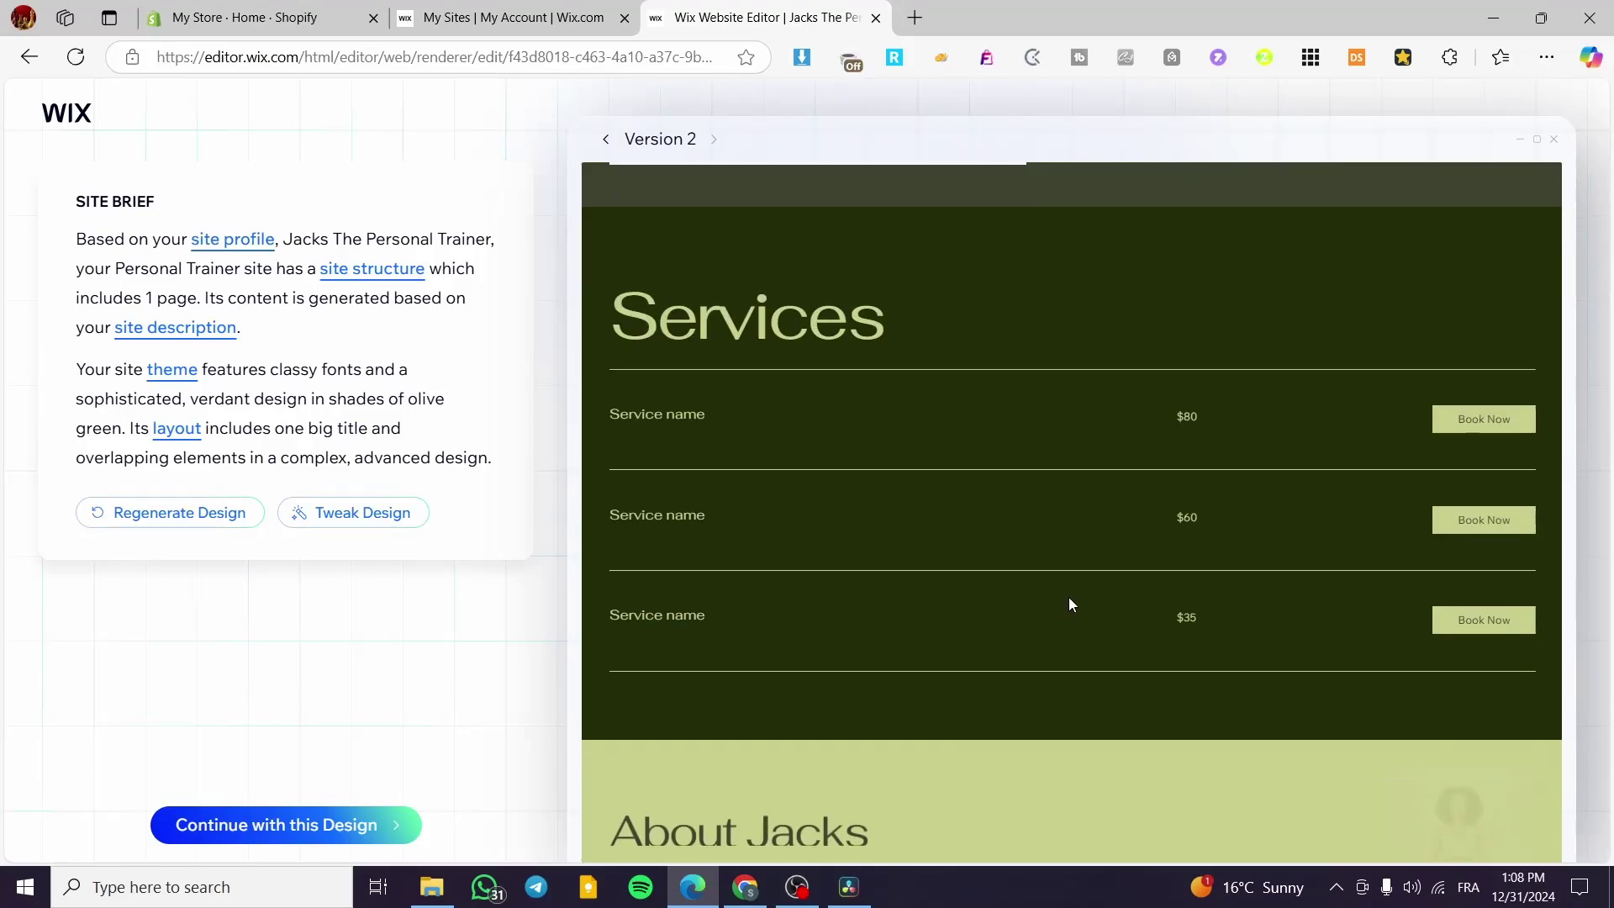
scroll(1069, 598, down, 10)
scroll(1069, 599, up, 5)
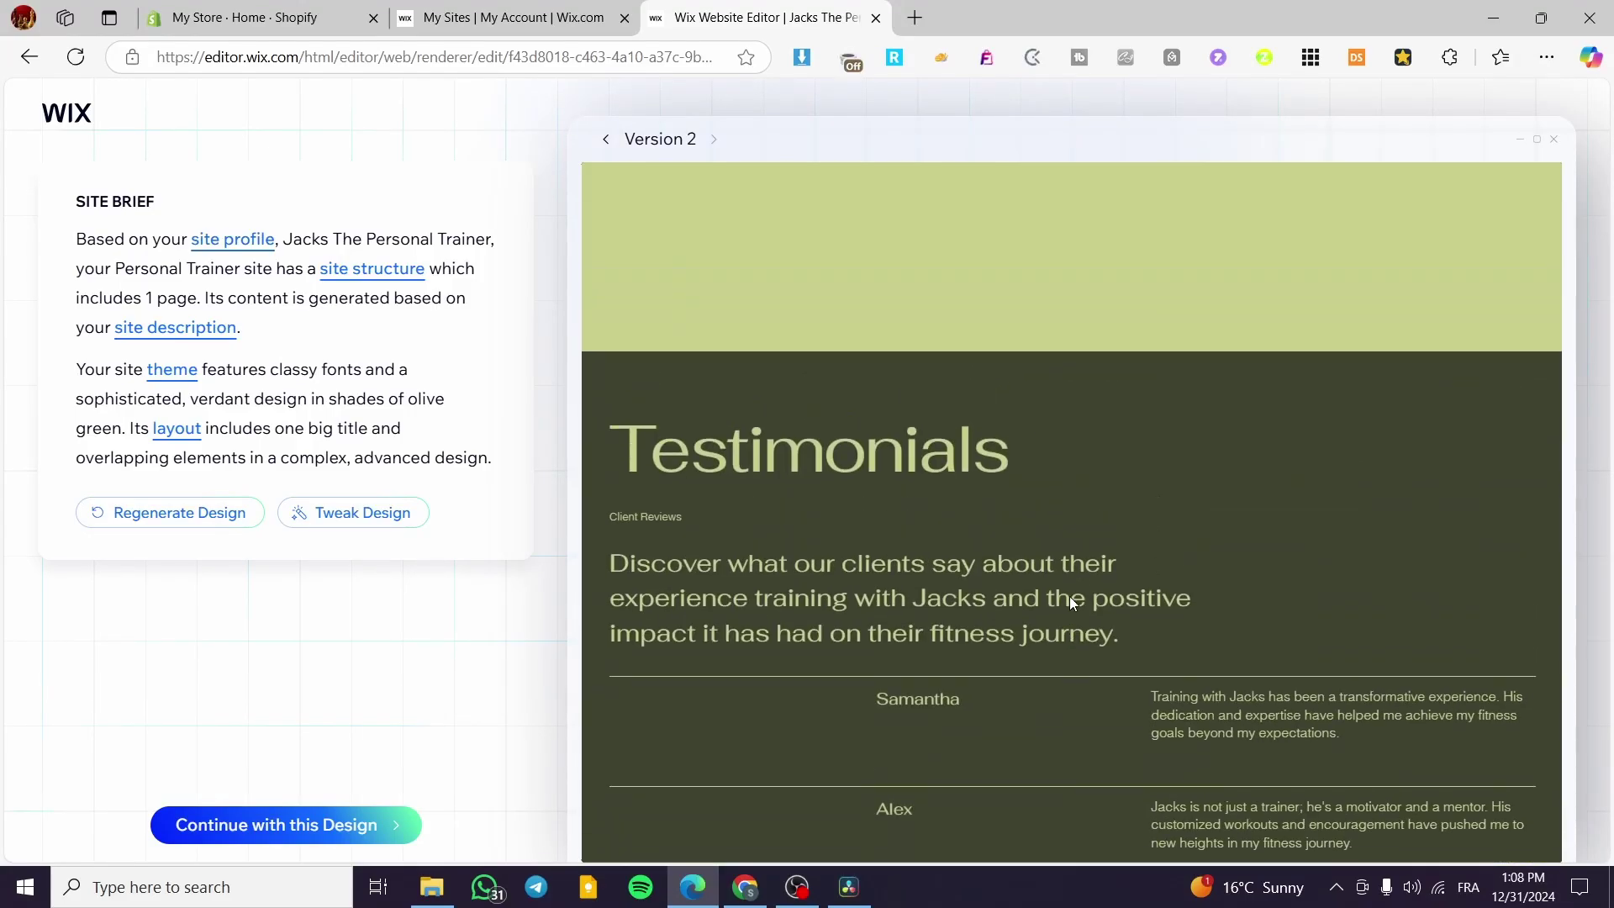
scroll(1069, 599, down, 5)
scroll(1087, 659, down, 2)
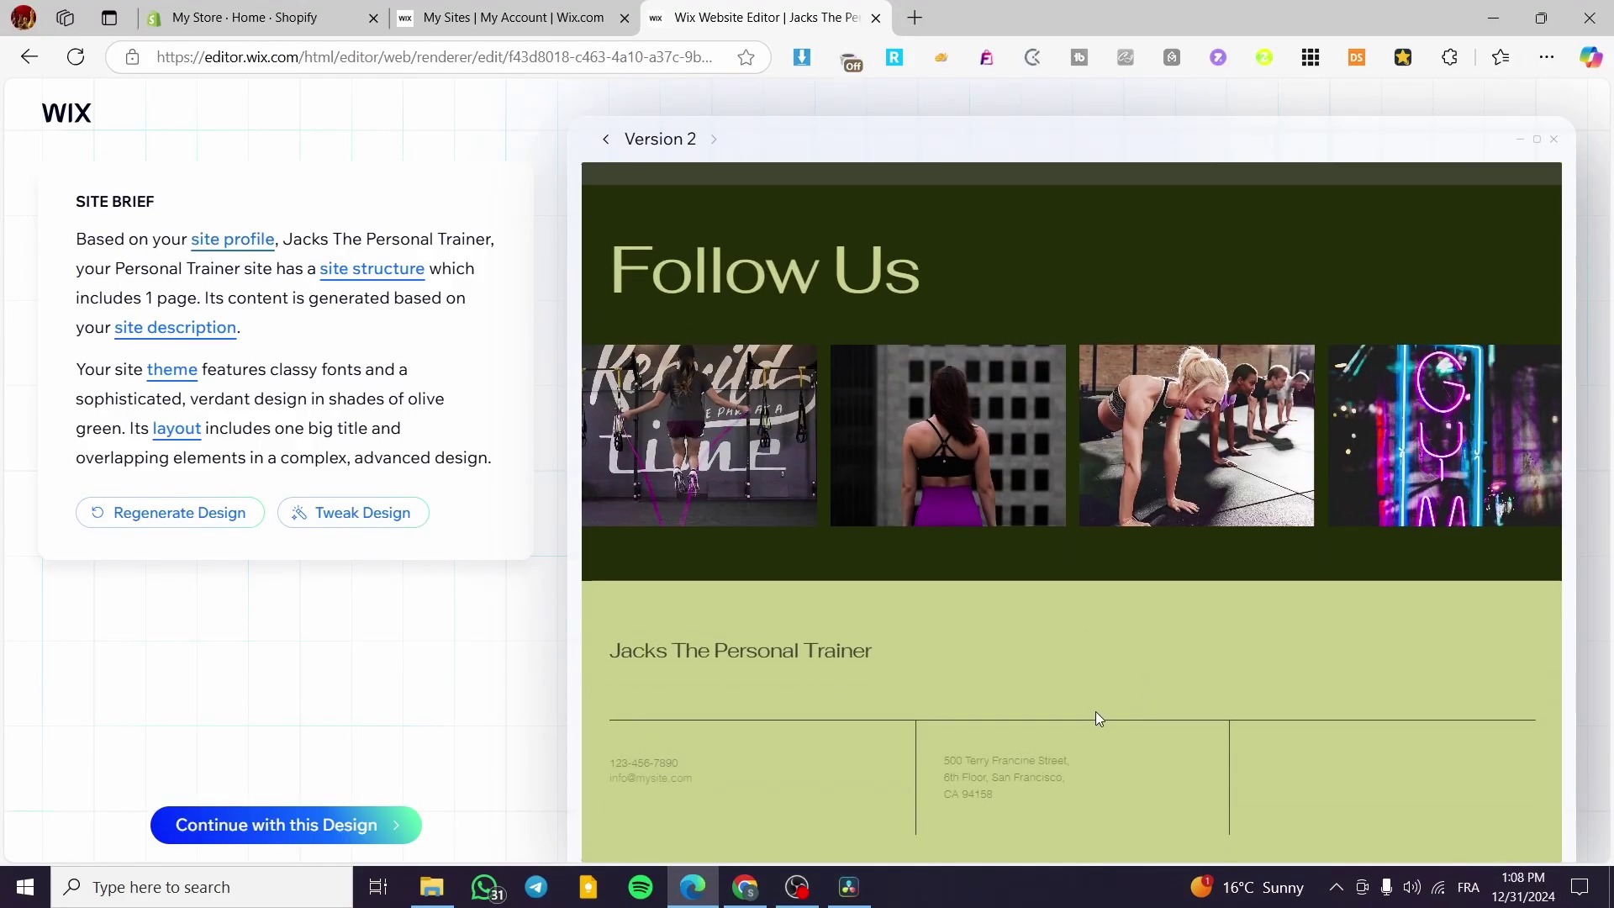
scroll(1120, 824, up, 20)
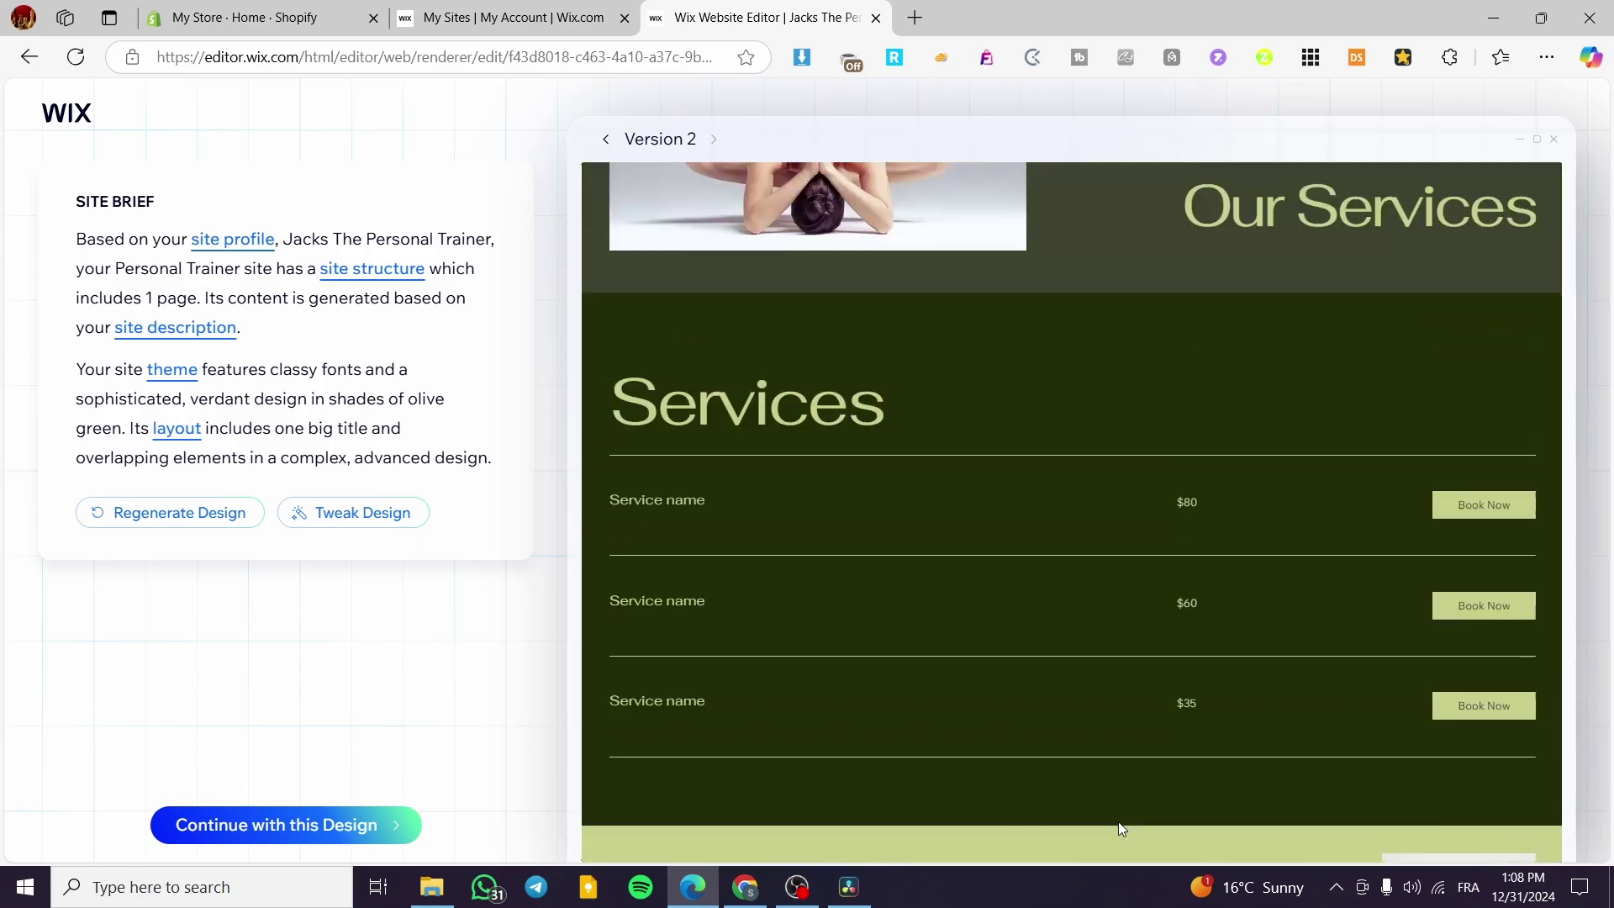
scroll(1123, 822, up, 1)
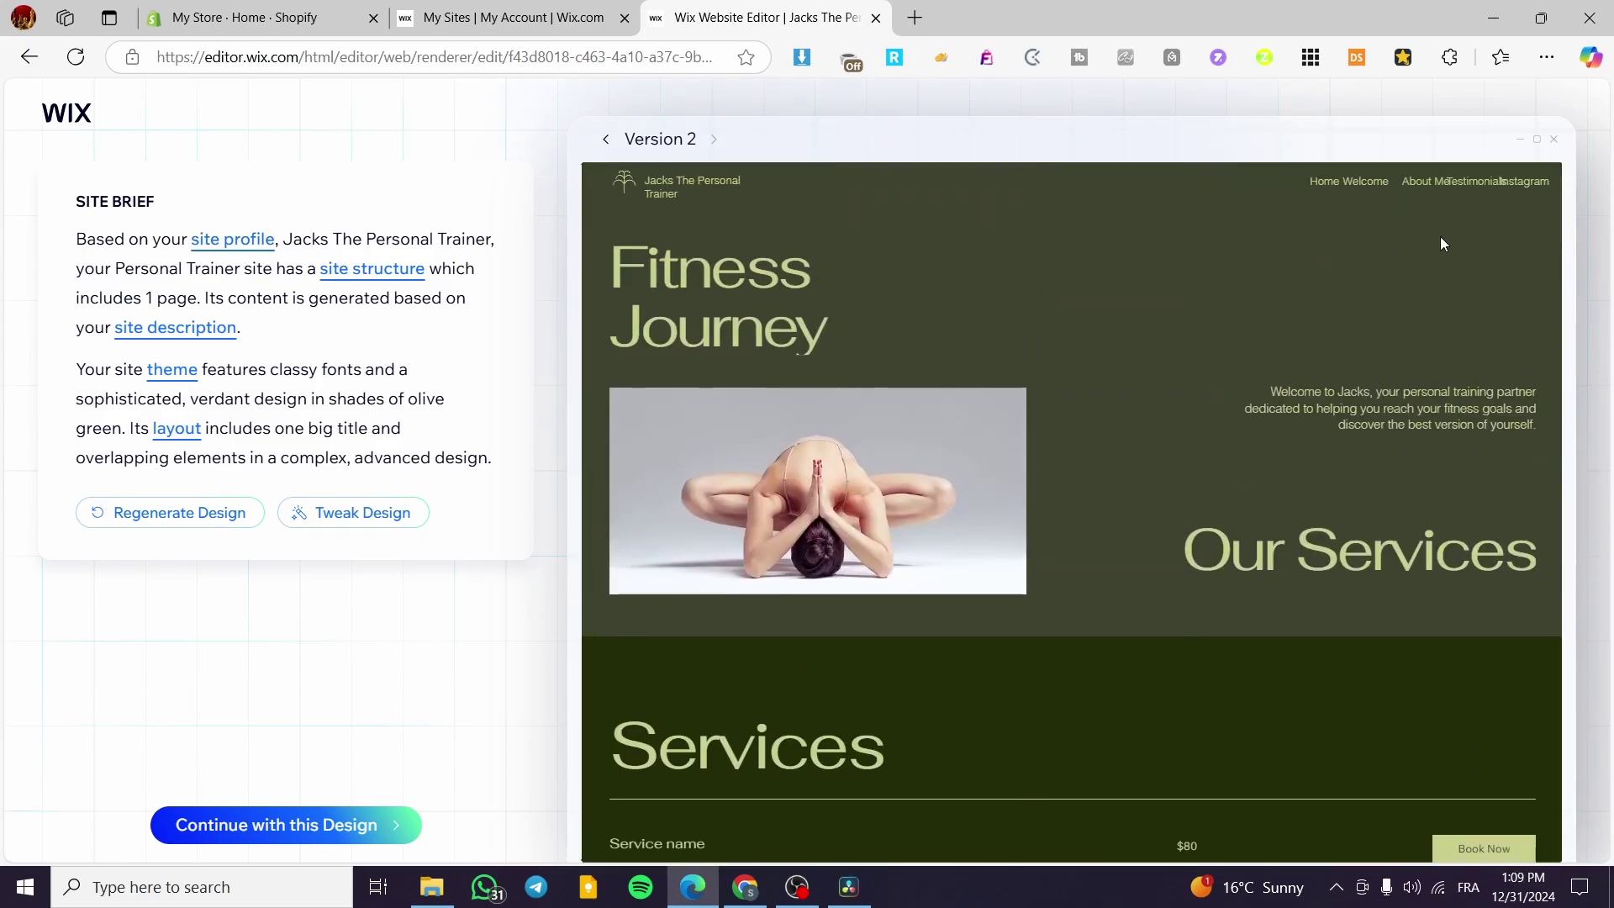
- Regenerate the site design and look over Version 3 of the preview
click(168, 514)
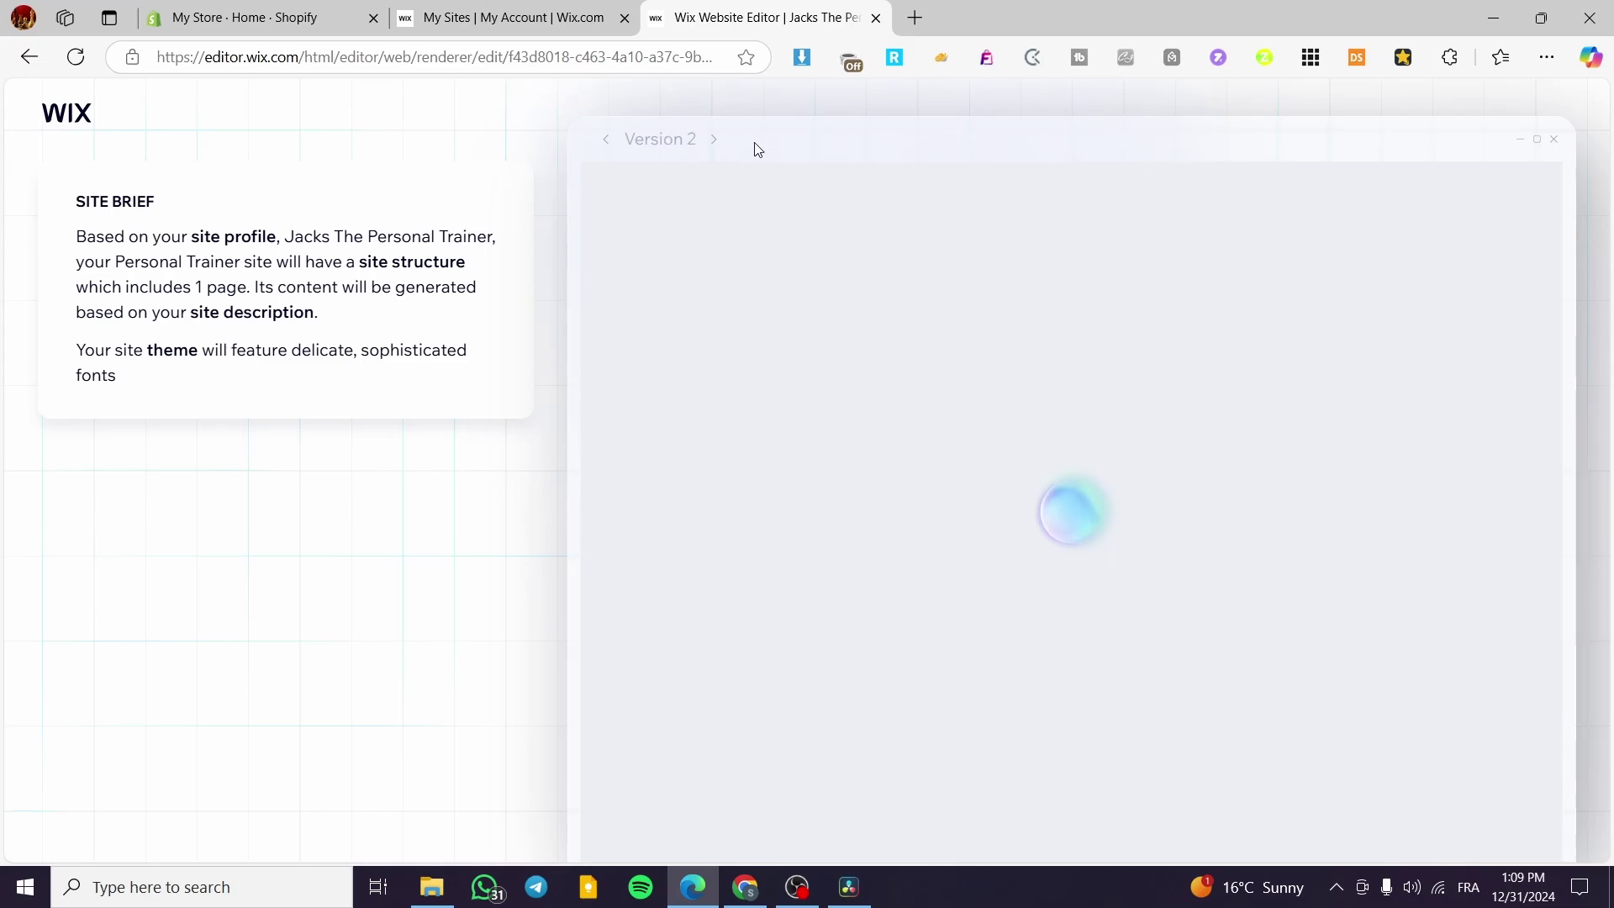
click(630, 151)
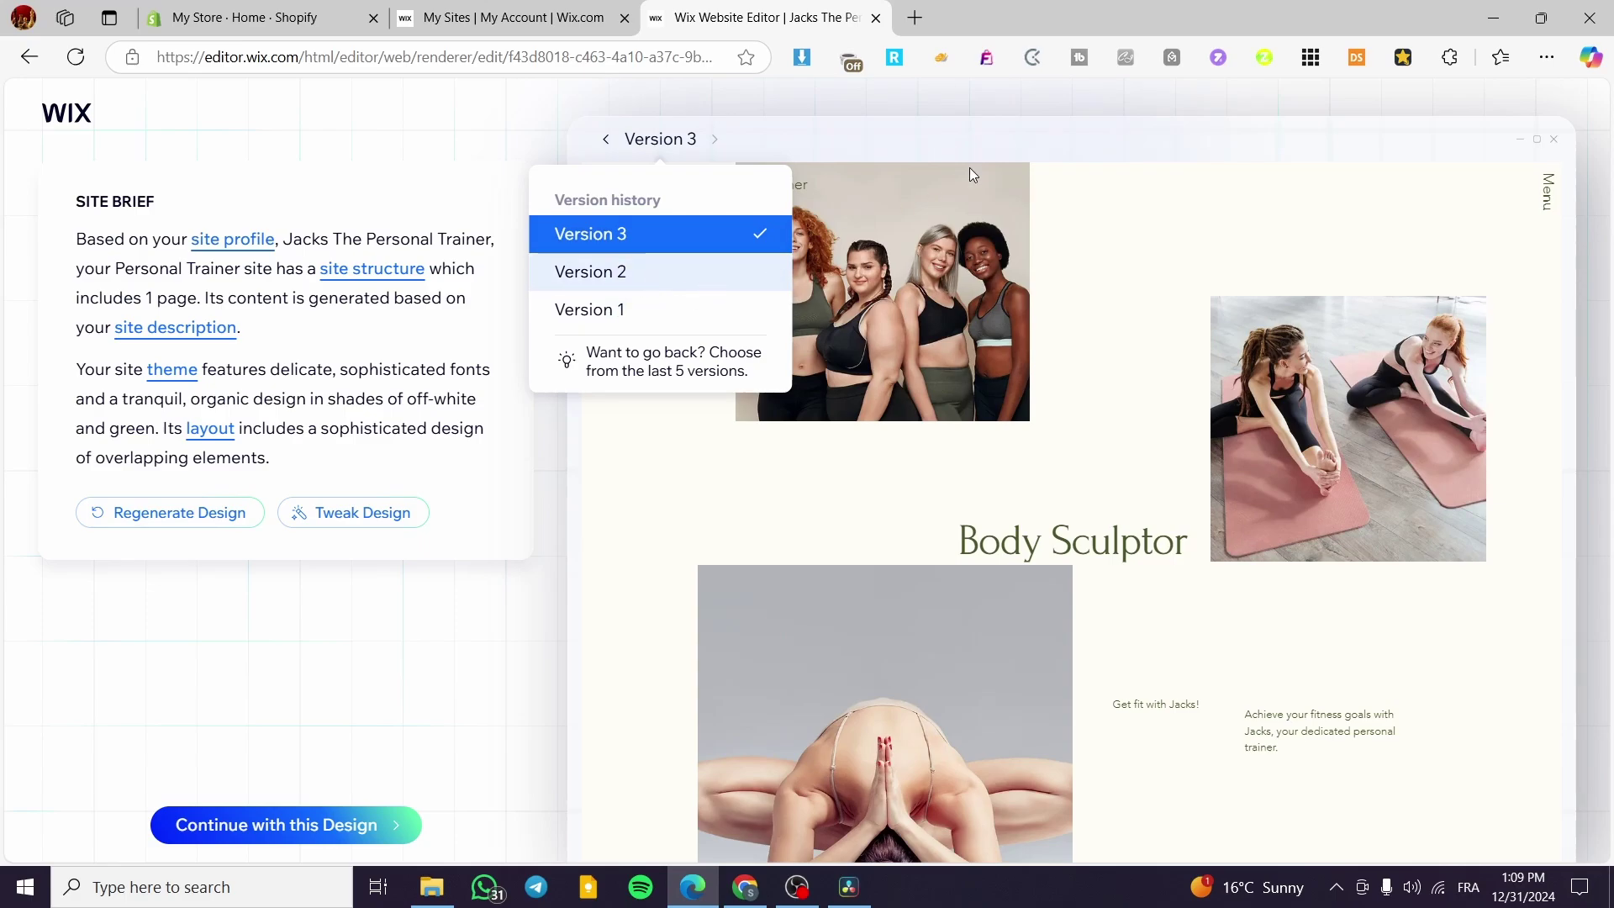
click(1007, 143)
scroll(1189, 496, down, 15)
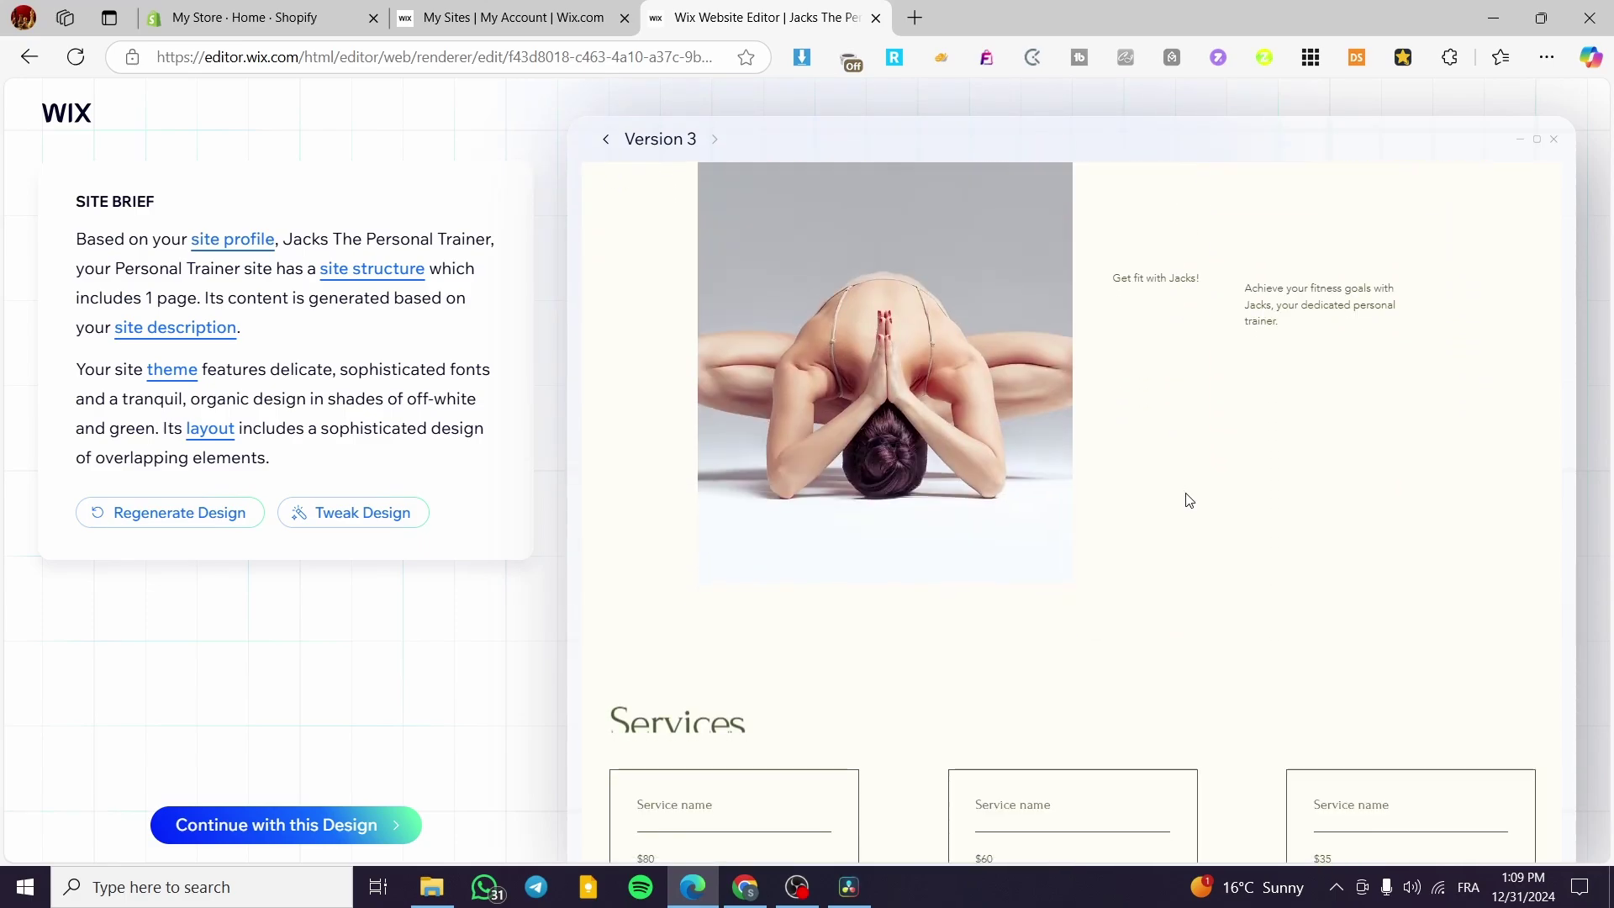
scroll(1189, 500, down, 3)
scroll(1192, 496, up, 15)
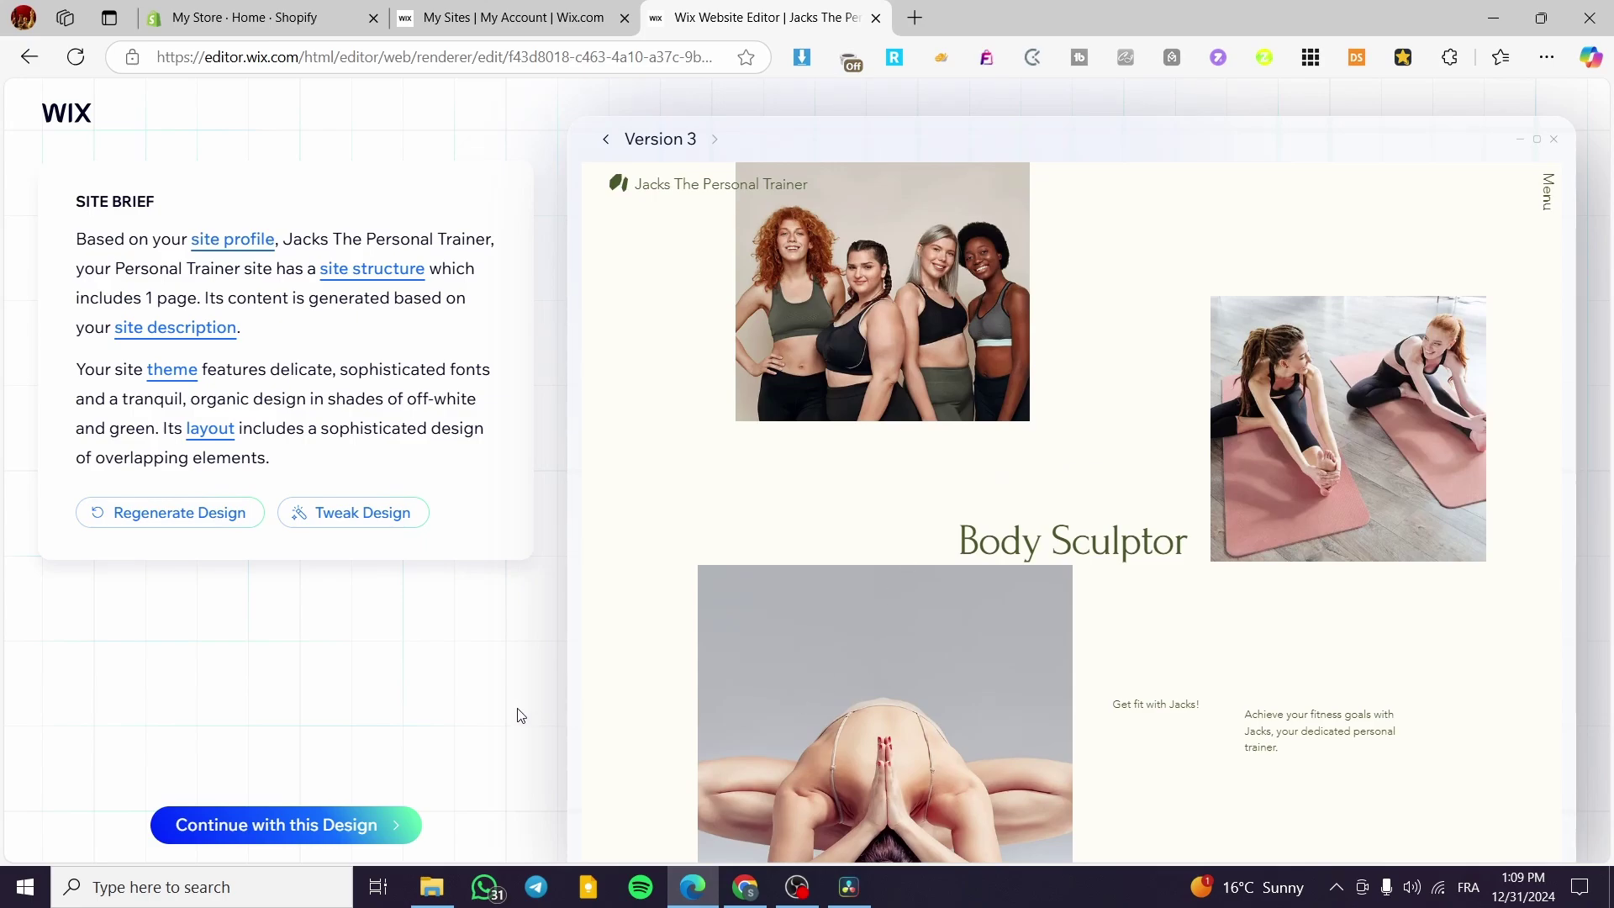
- Accept the Version 3 design and continue to the website editor without setting up a domain
click(243, 831)
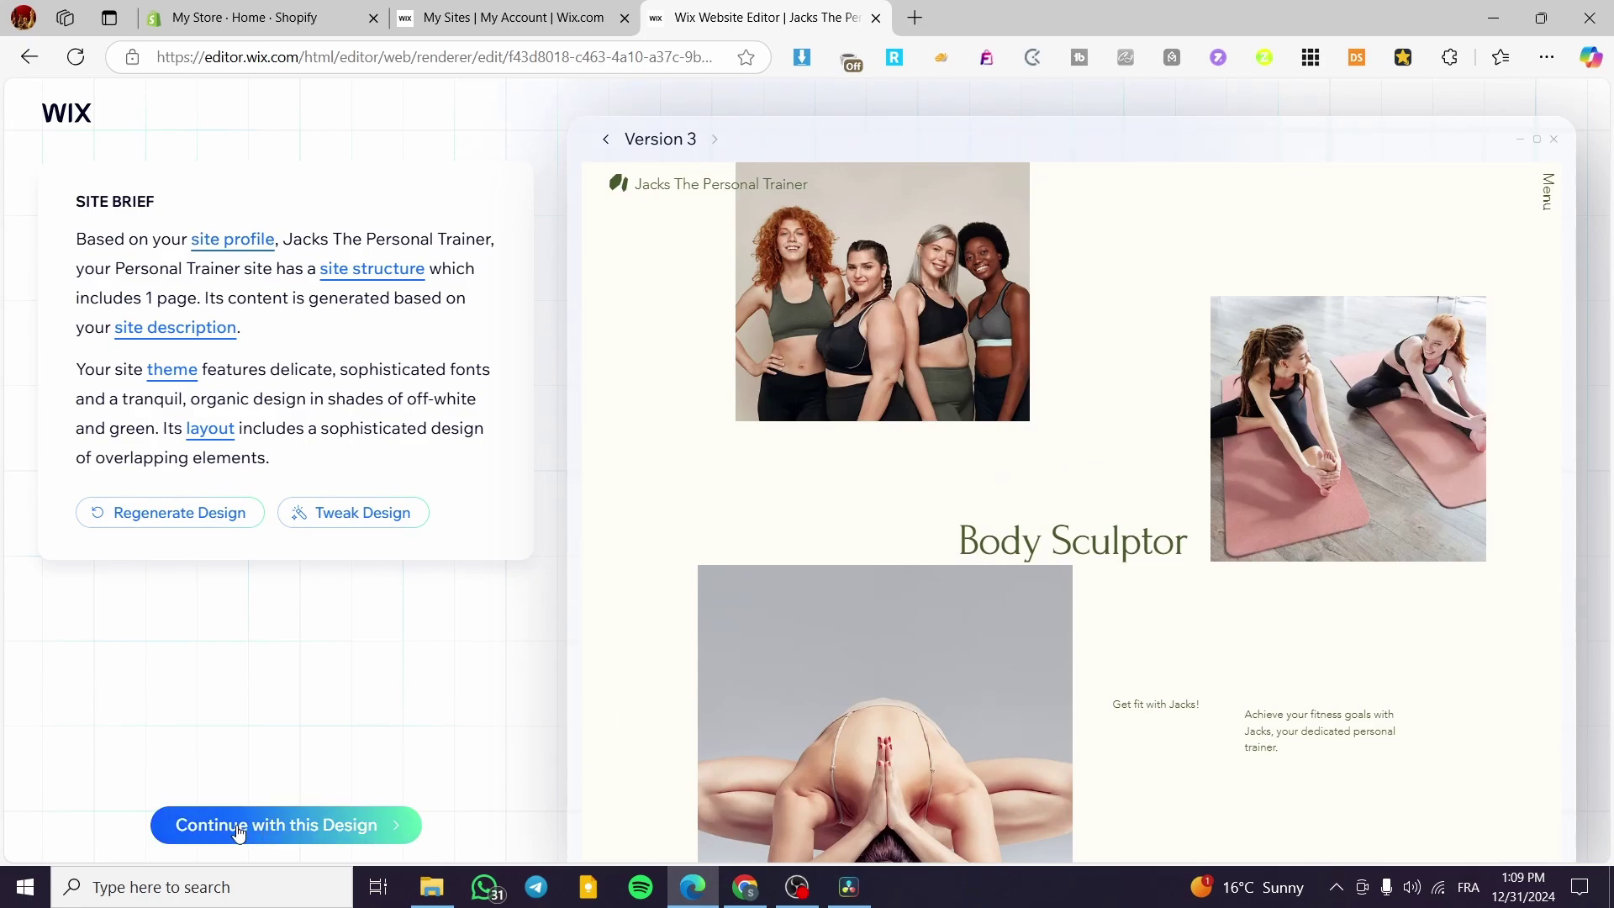
click(238, 828)
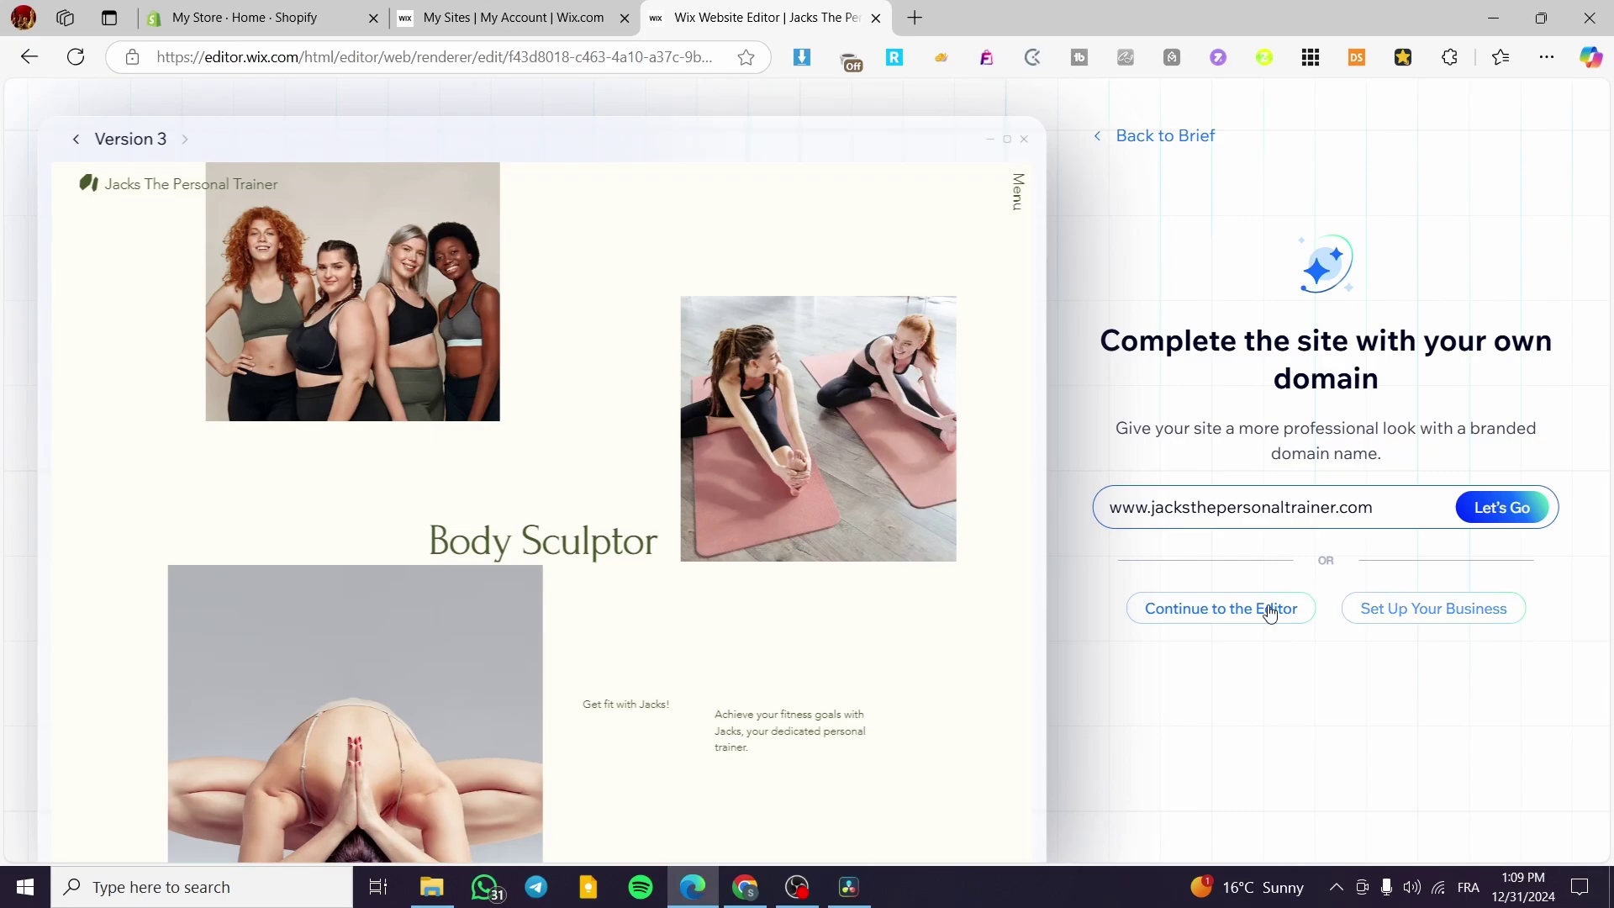
click(1208, 618)
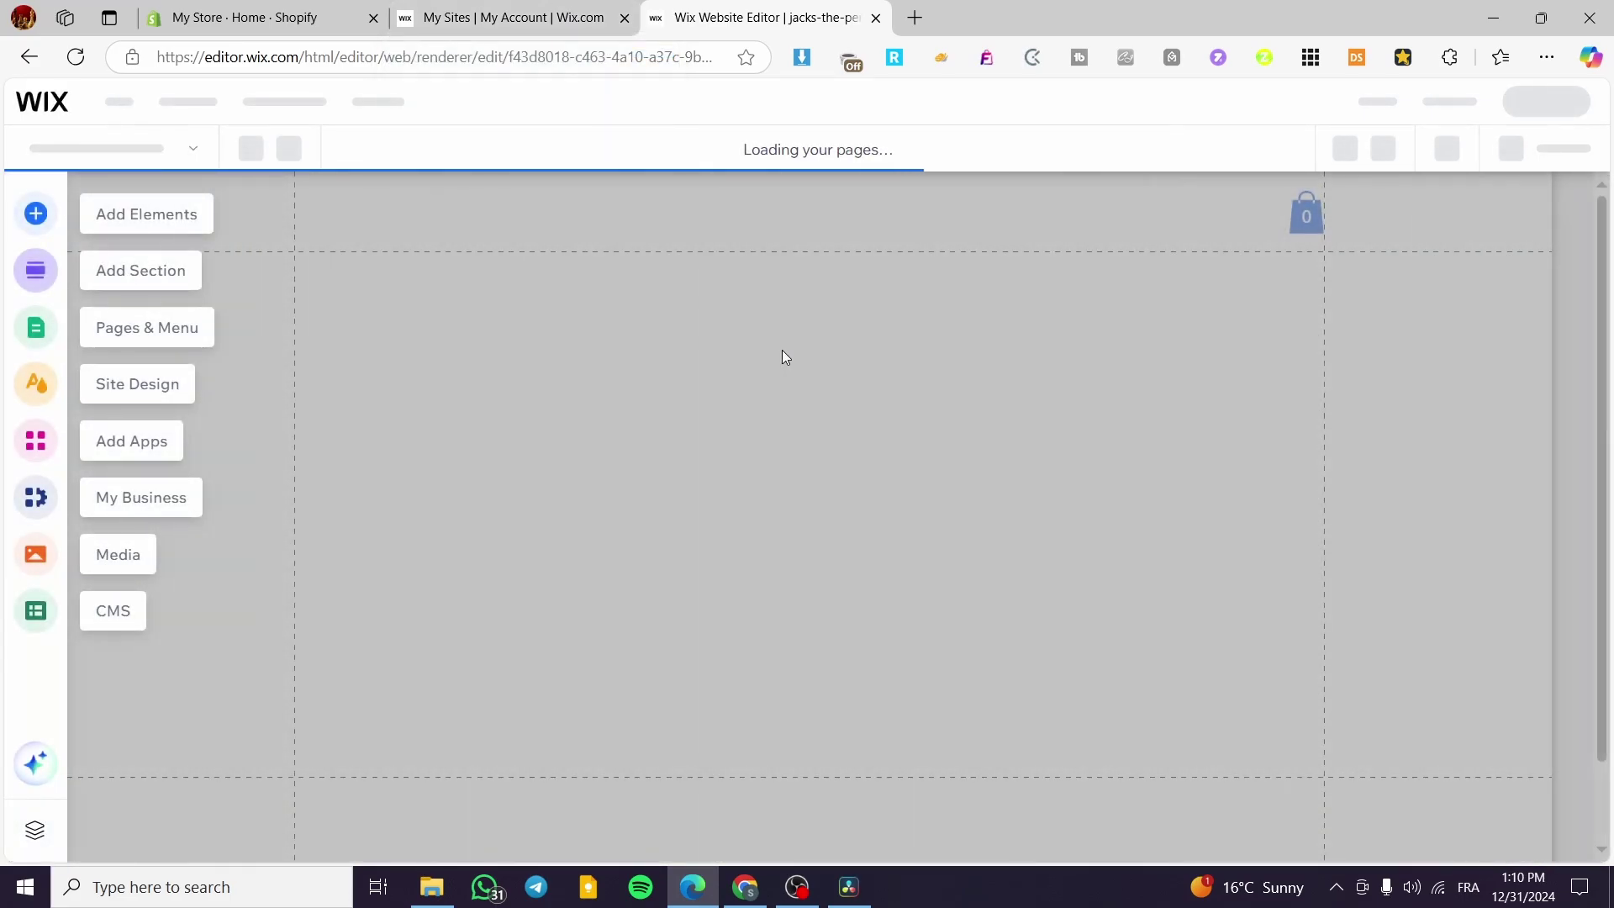
click(513, 18)
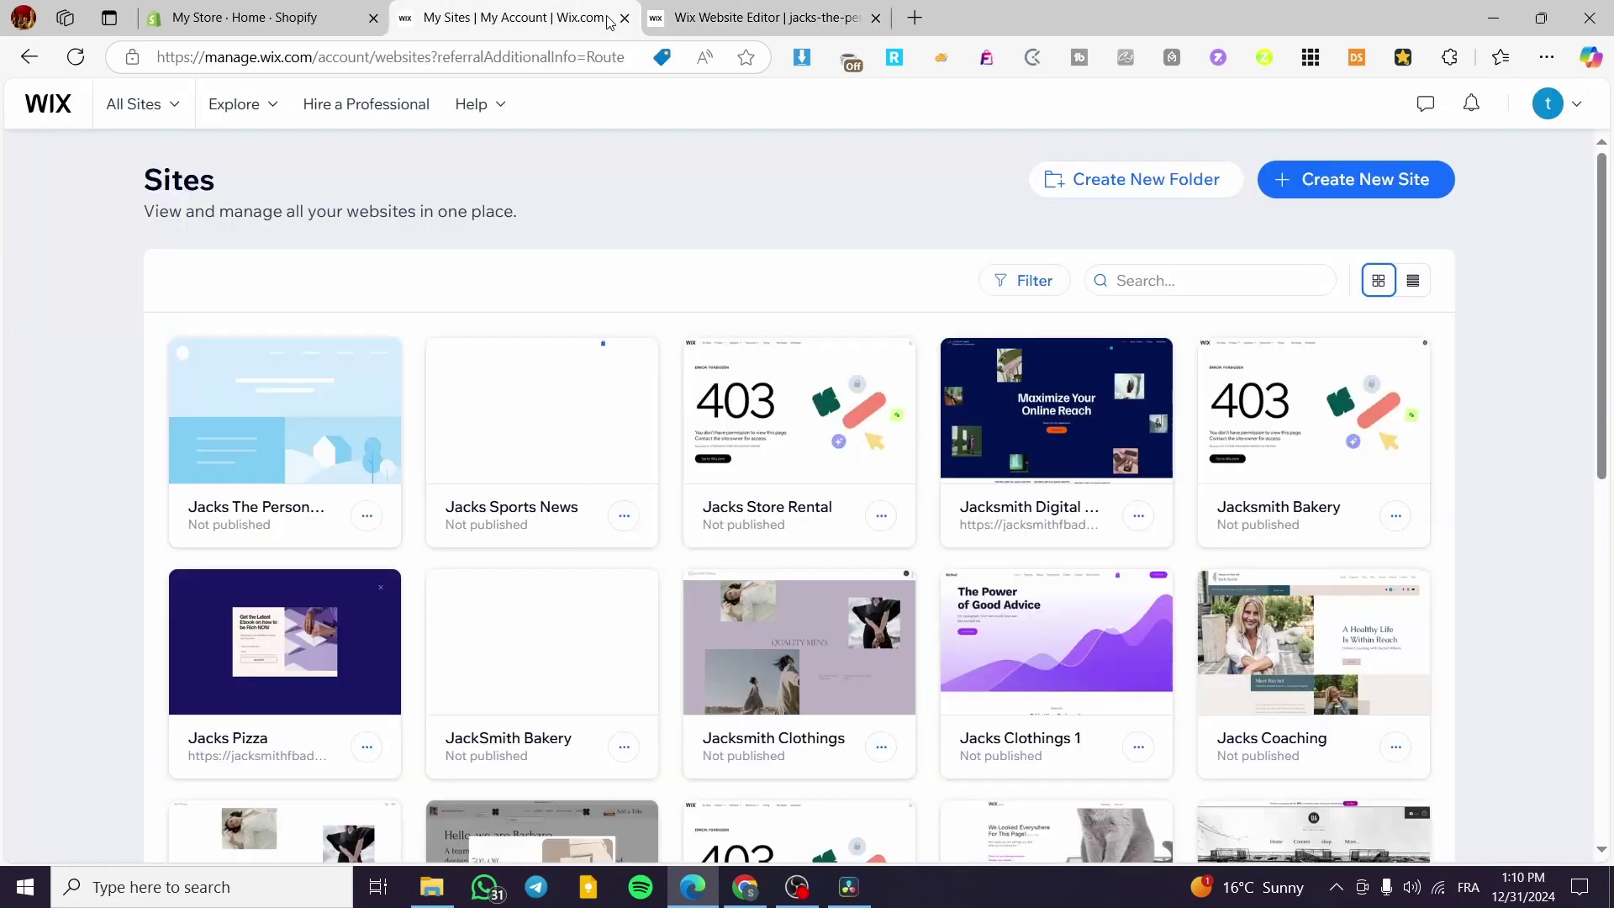
click(740, 17)
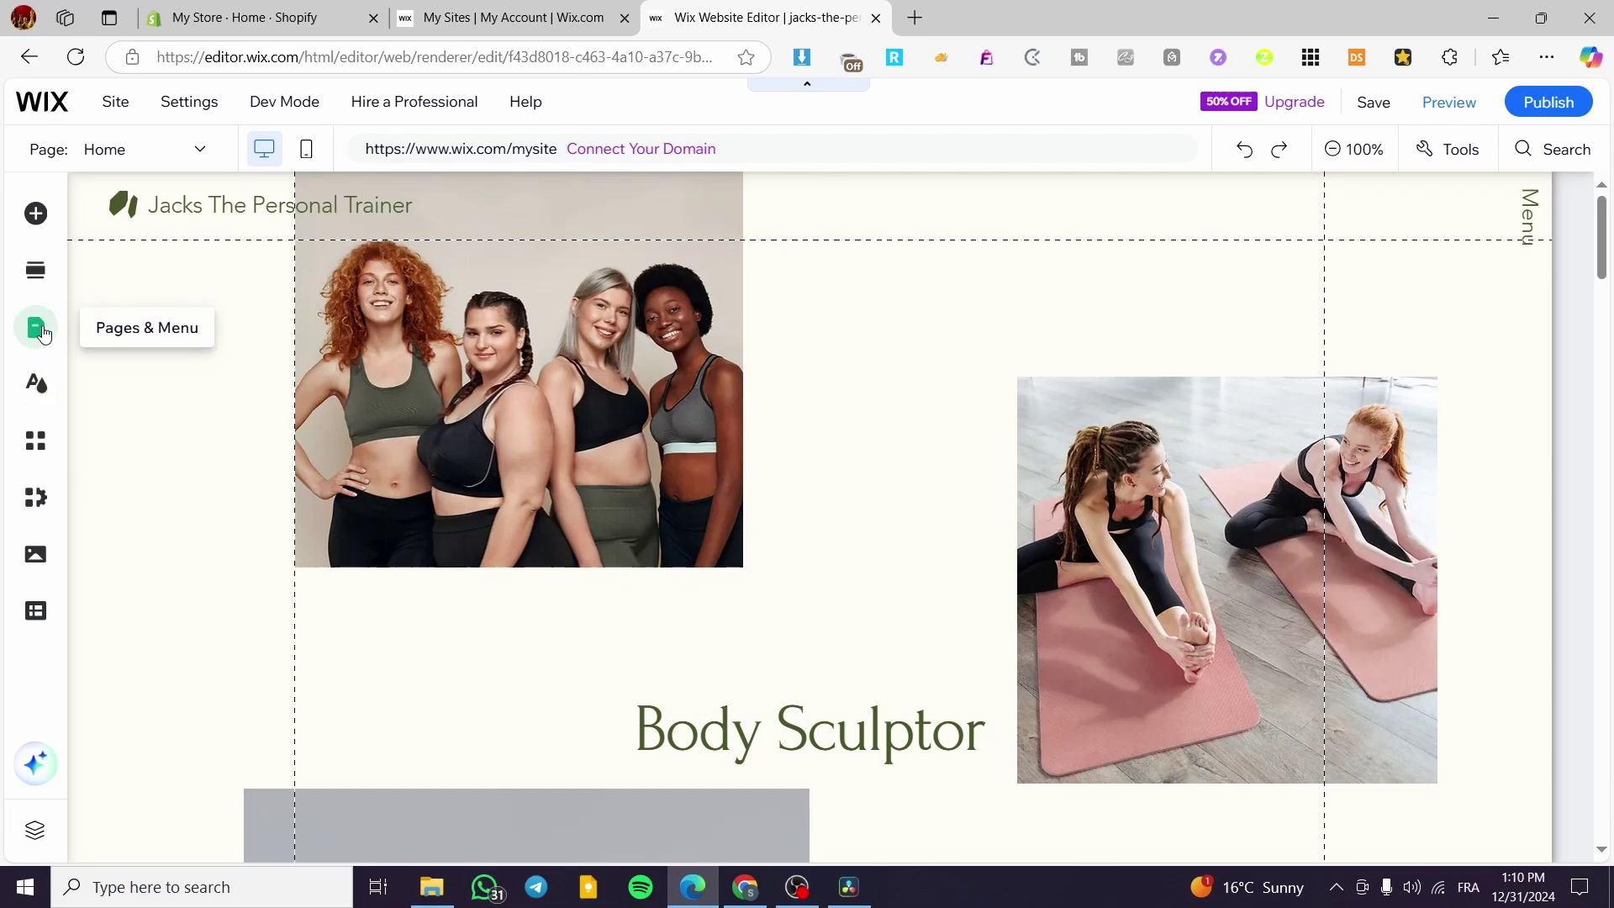
- Open the Plans & Pricing page from the site's pricing plans pages
click(44, 335)
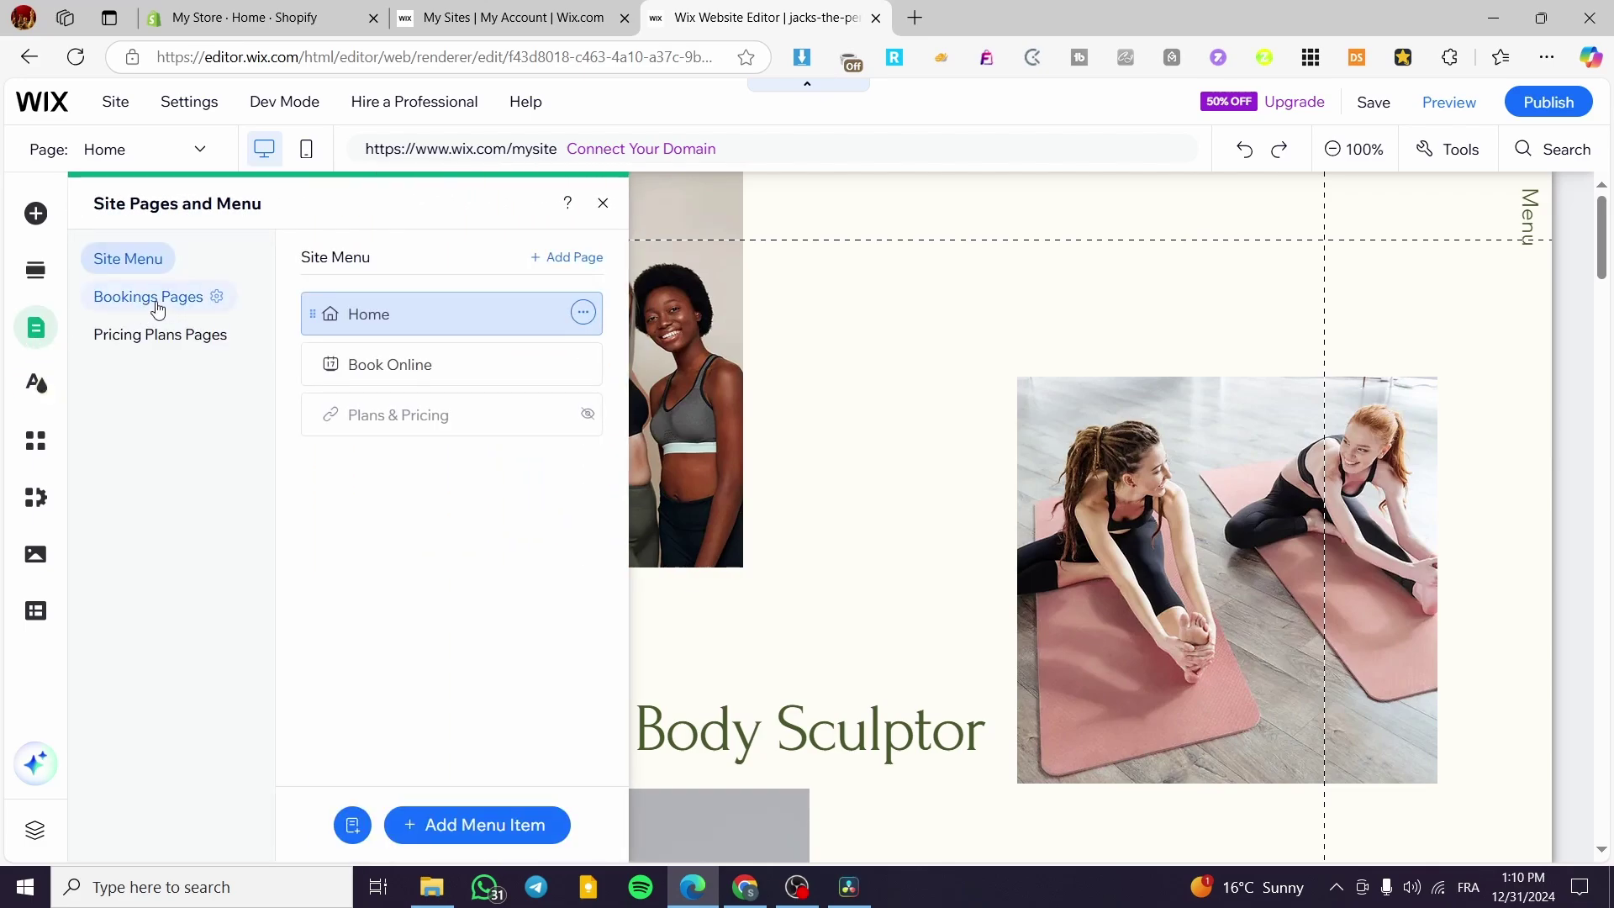
click(147, 339)
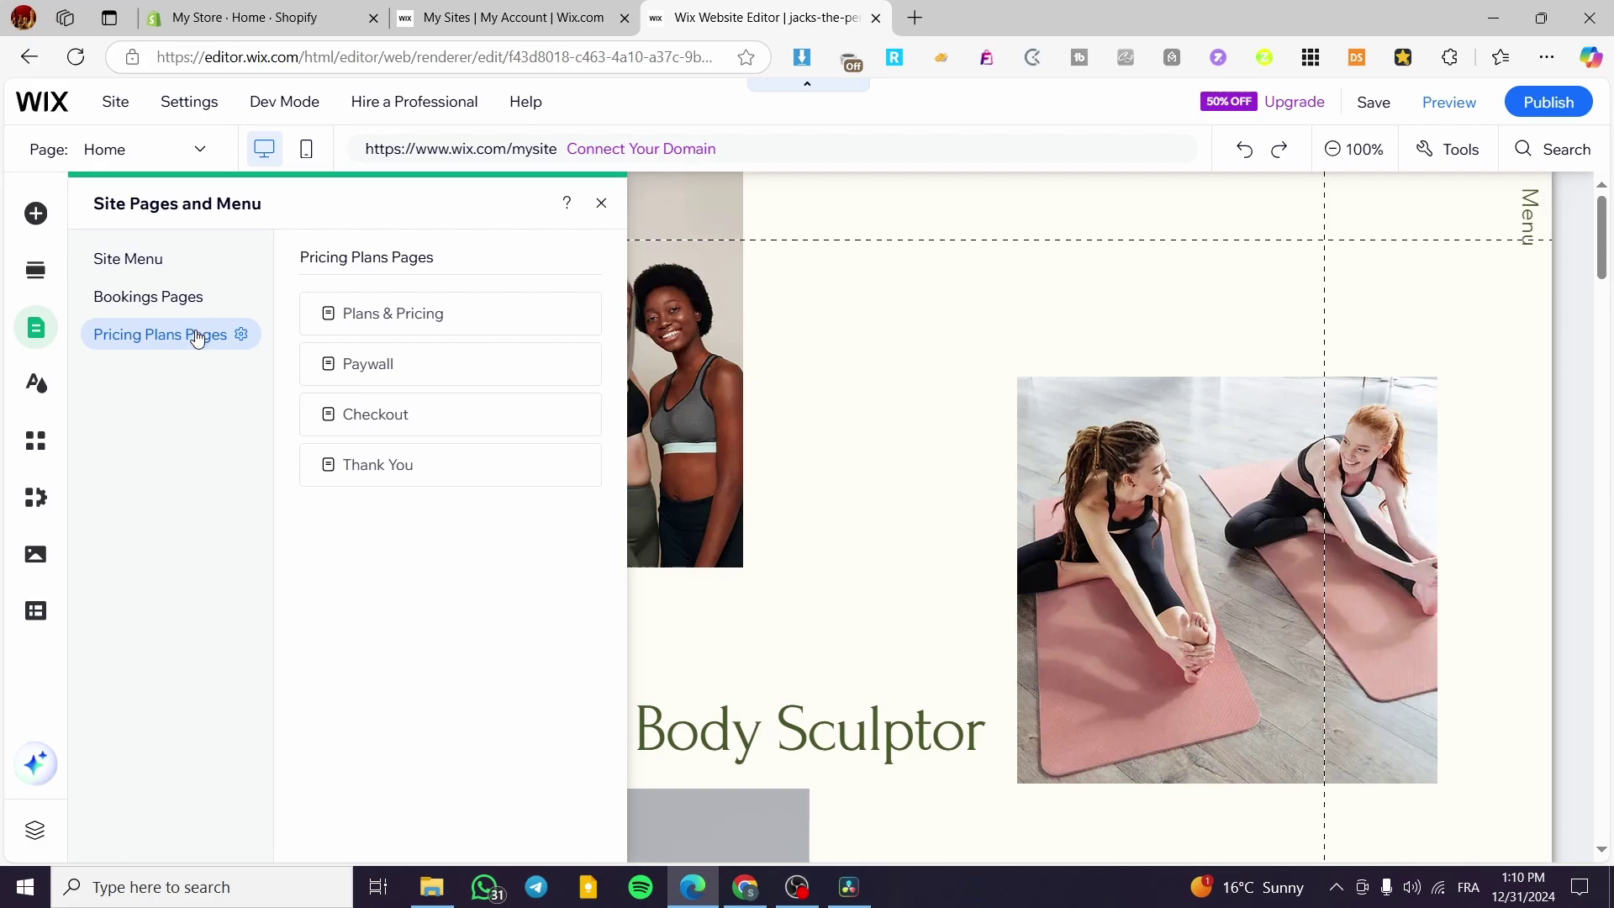
click(388, 313)
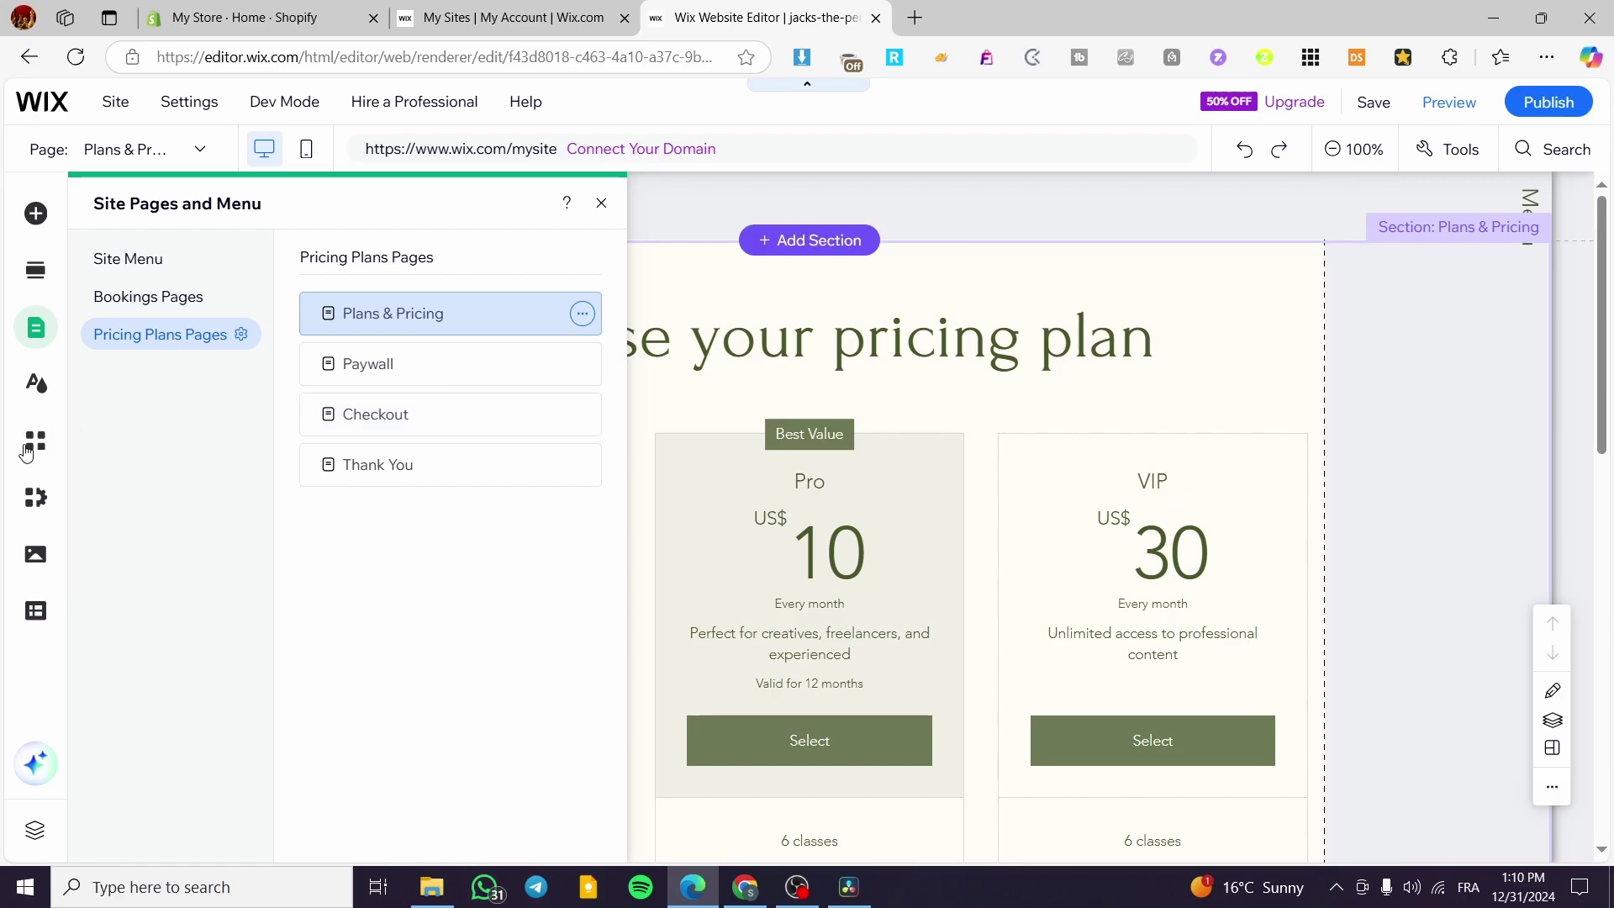
- Search the app market for "memberships", view the Wix Pricing Plans app's details and close the market
click(34, 441)
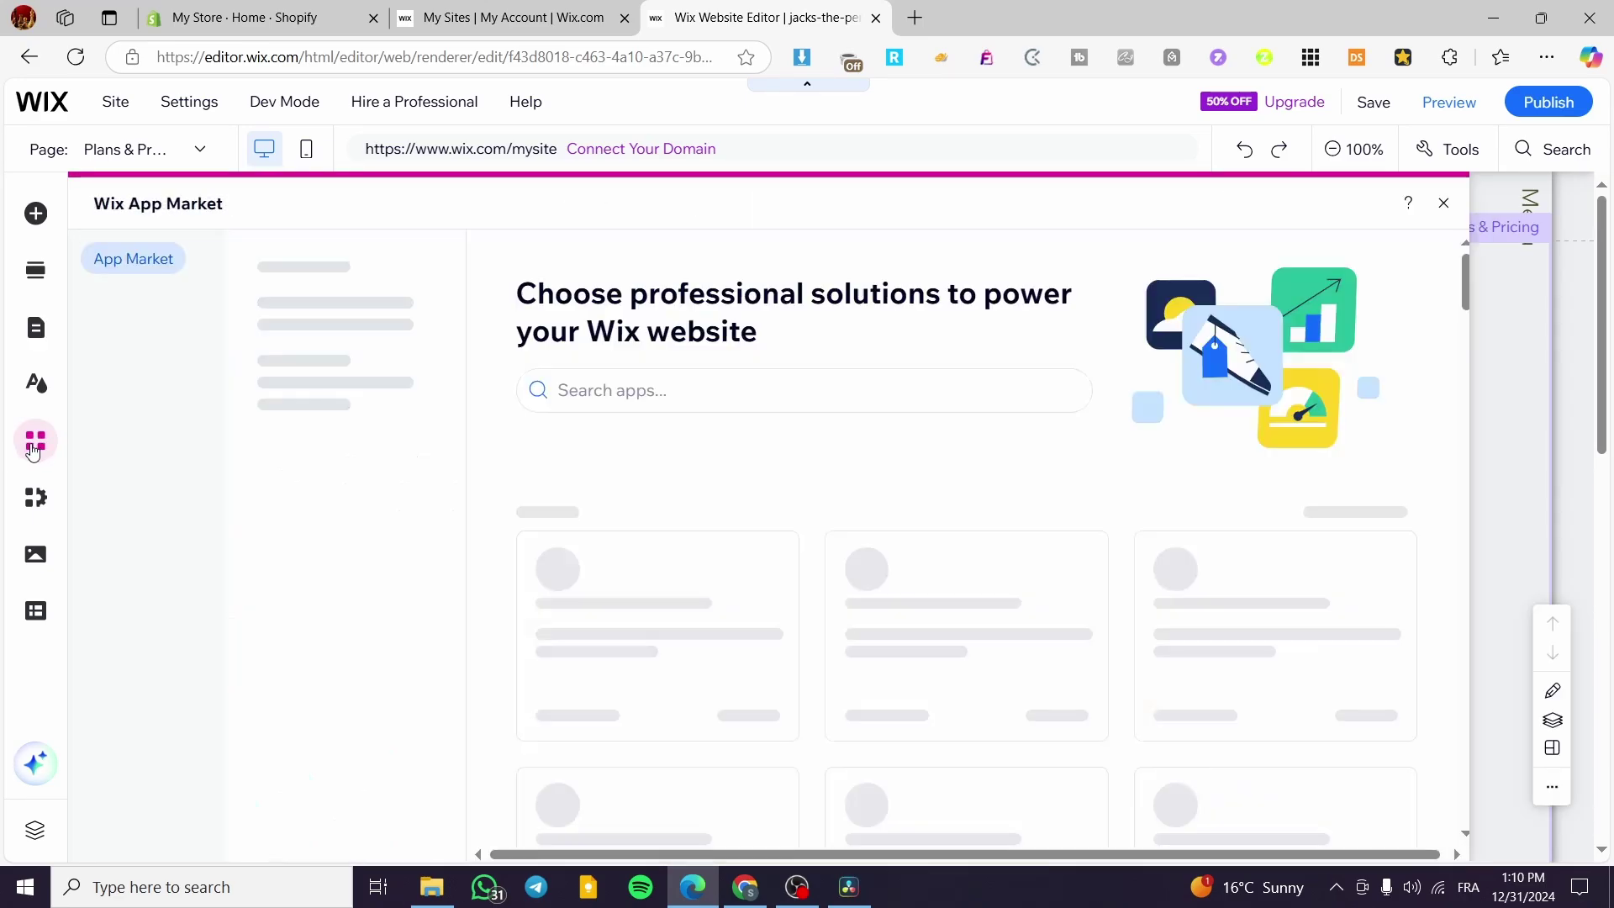
click(609, 385)
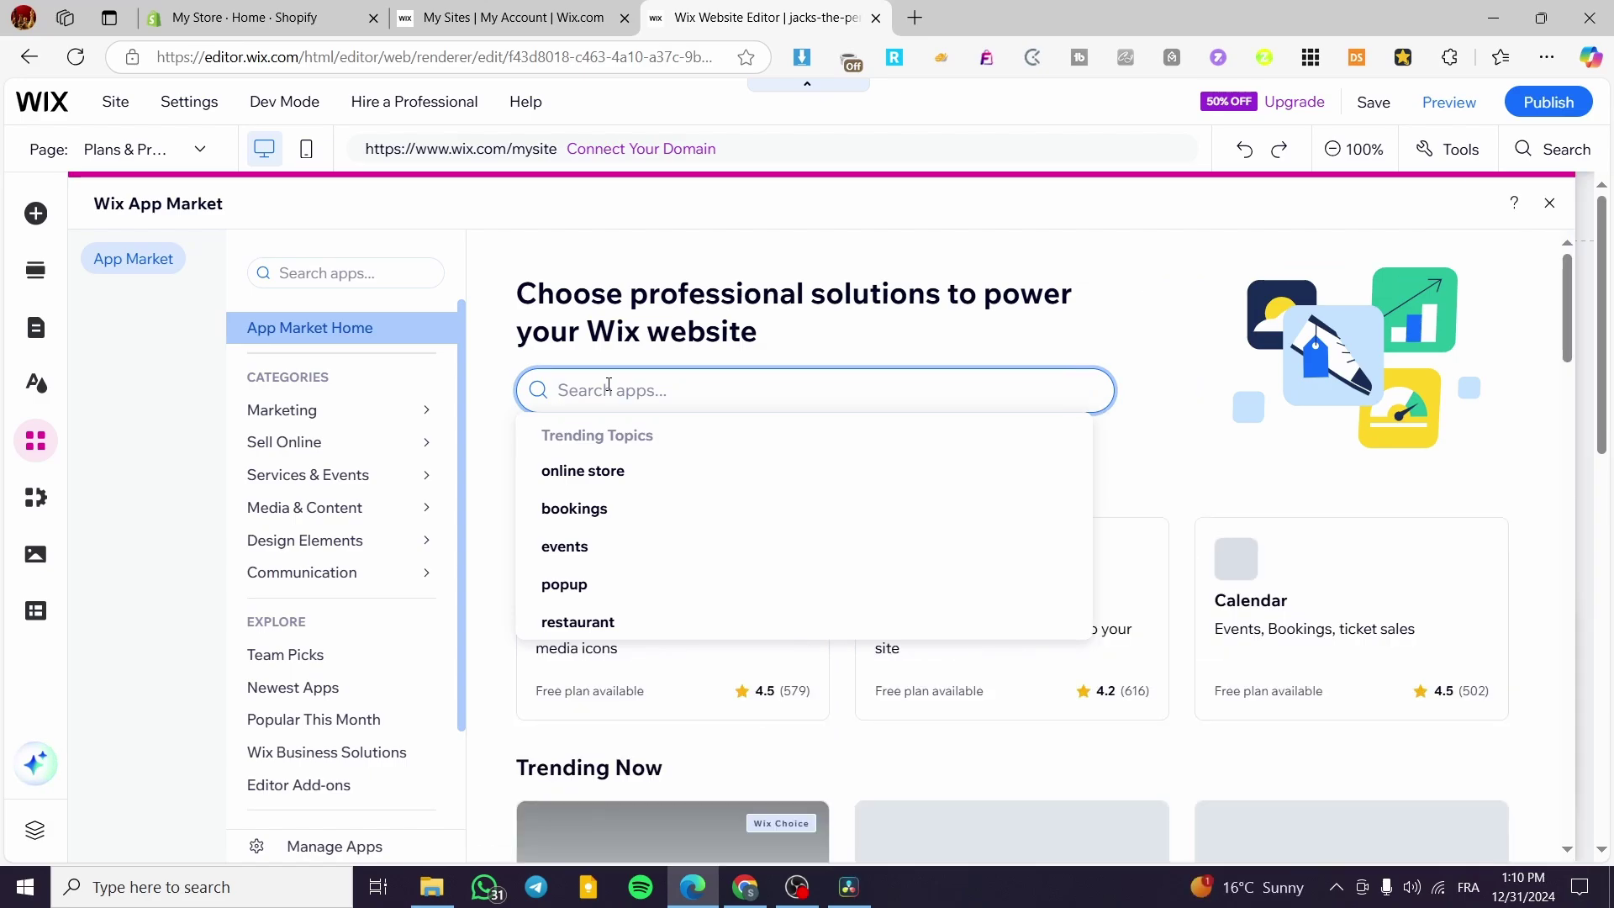
text(members)
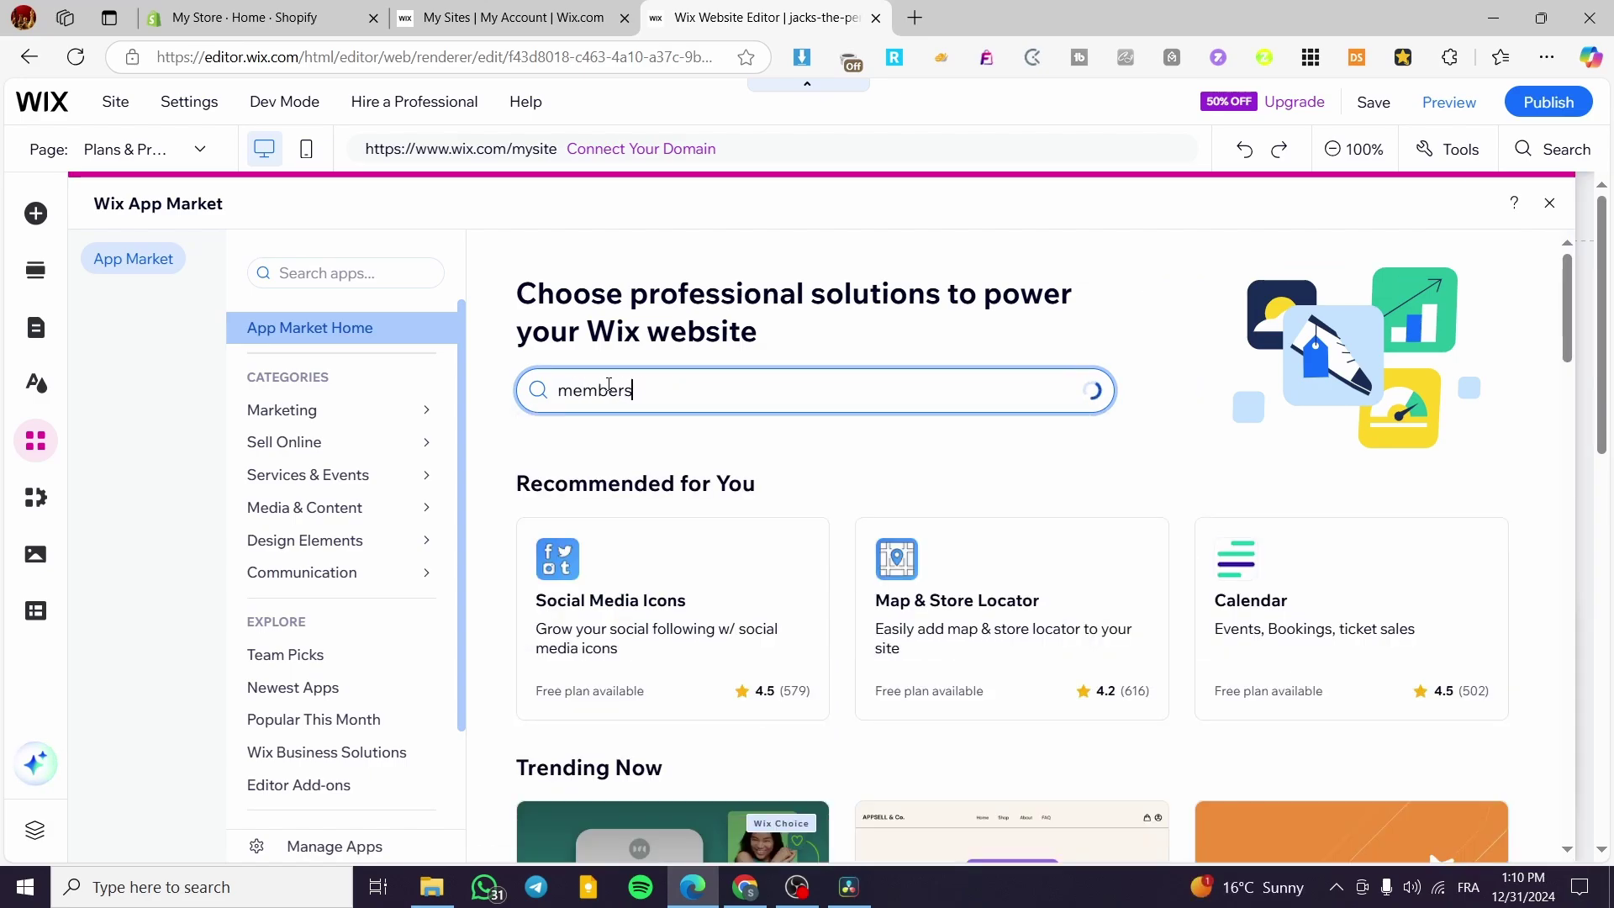
text(hips)
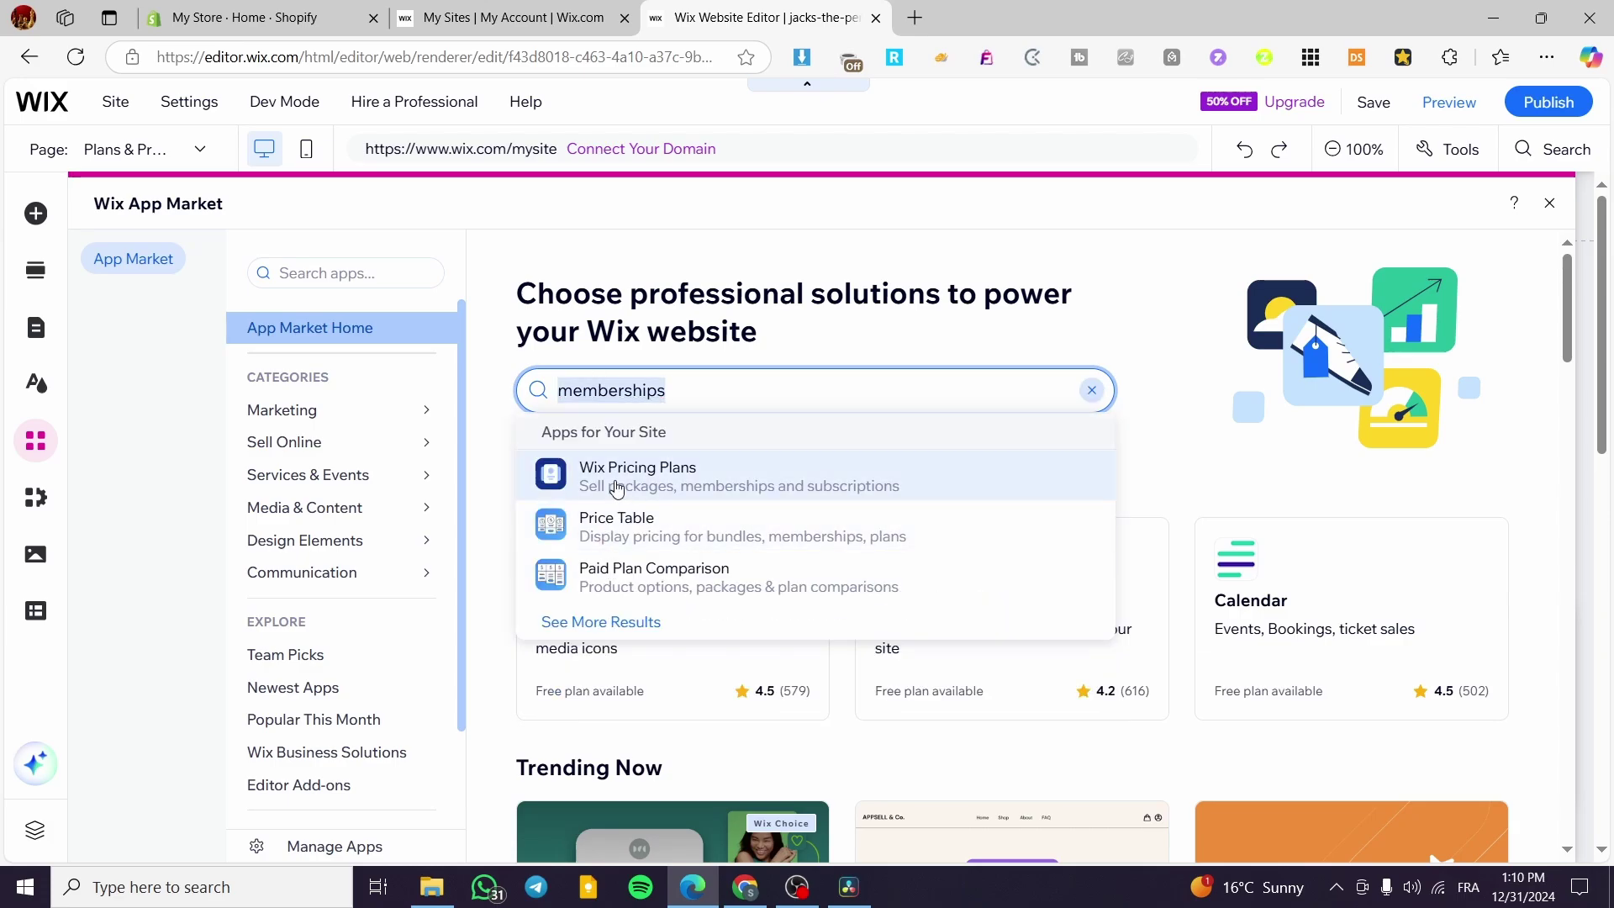
click(609, 544)
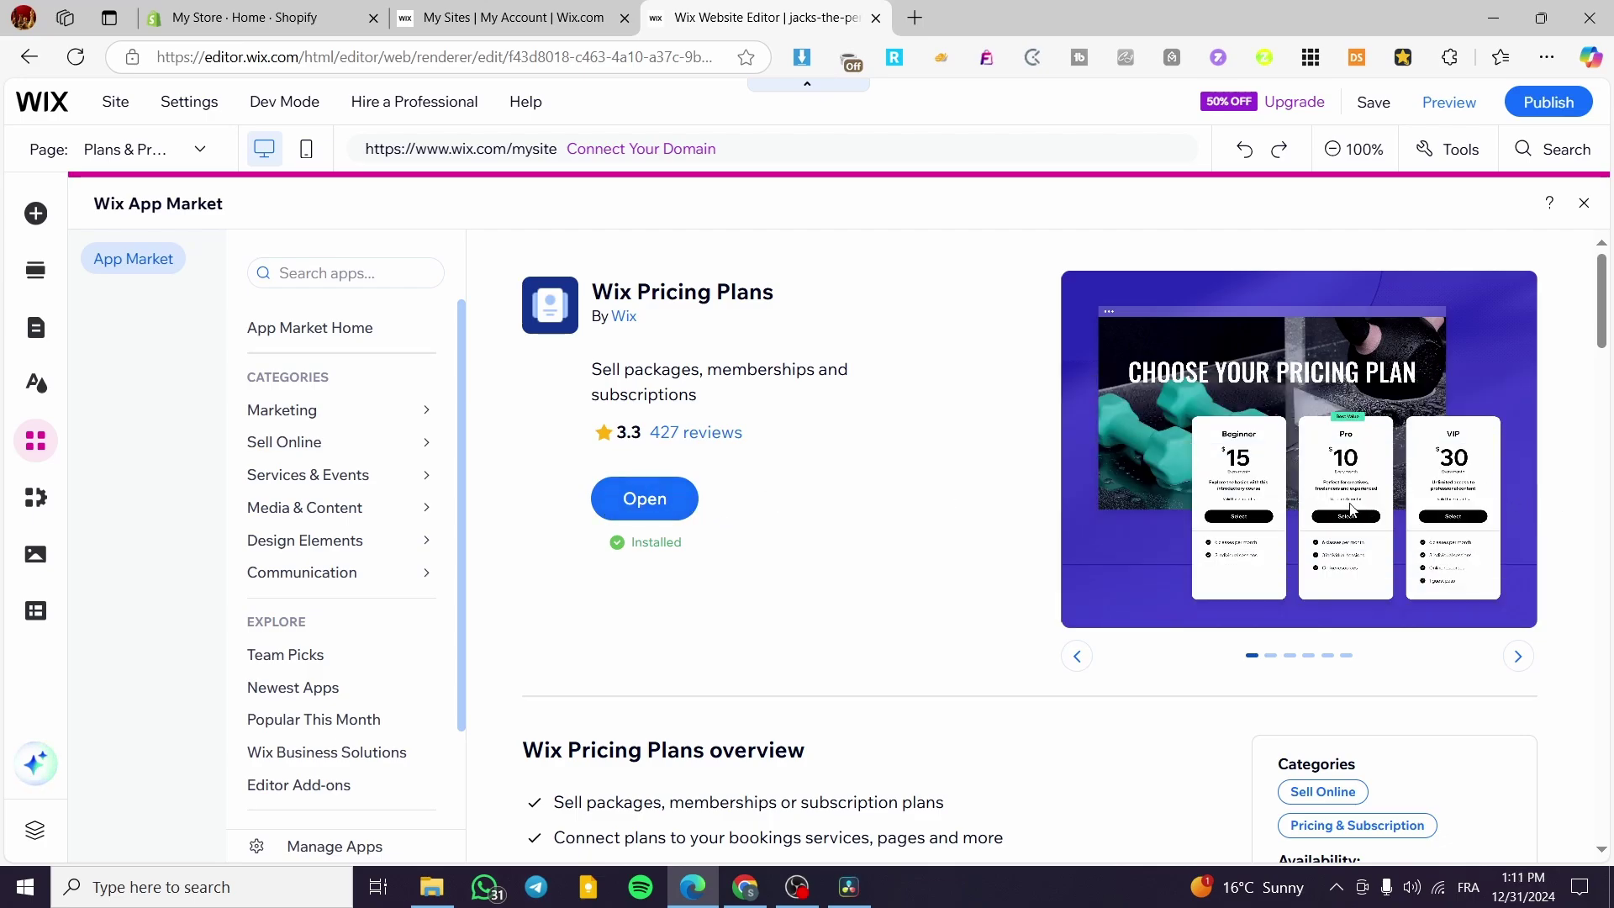
scroll(1354, 500, down, 1)
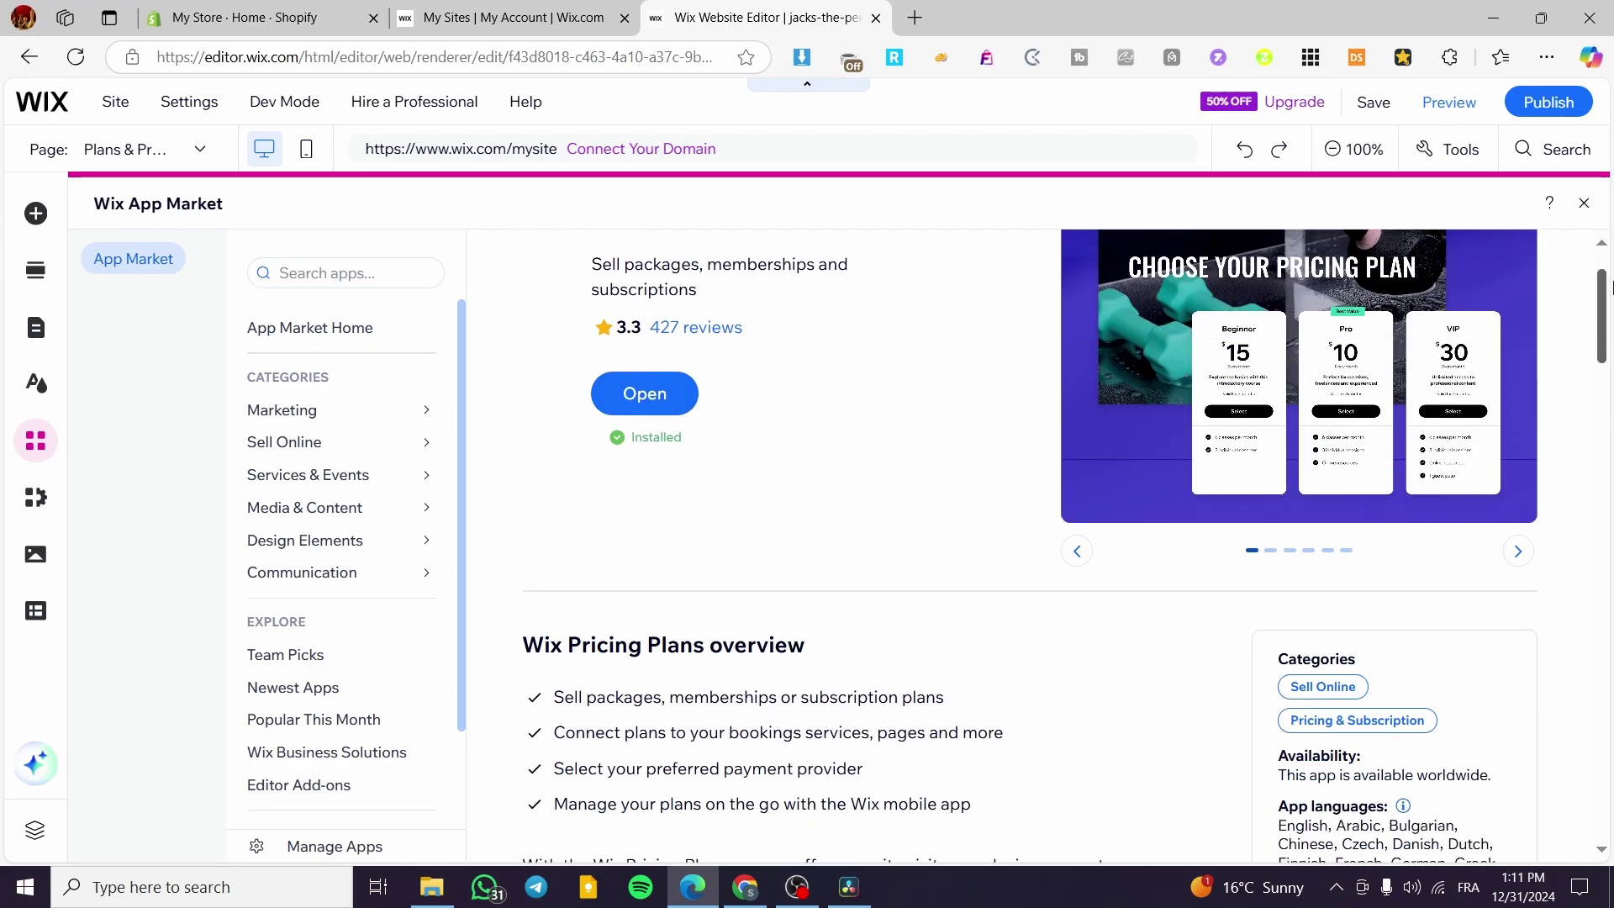
click(1584, 206)
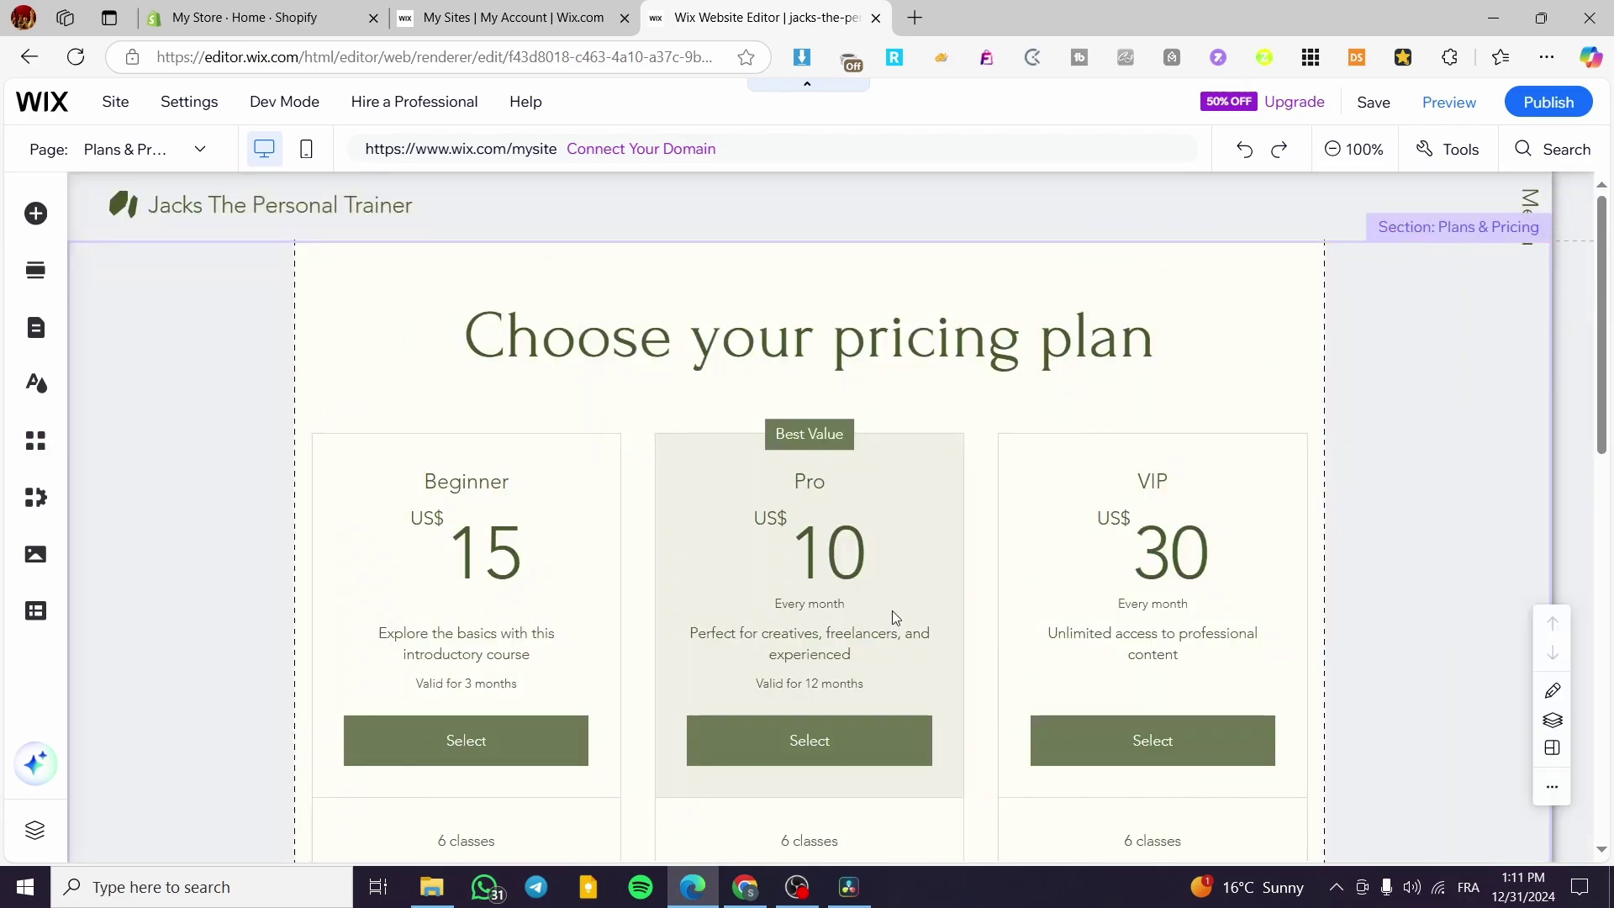
- Open and close the plan management dashboard for the pricing section, and look over the benefits listed for each plan
click(498, 624)
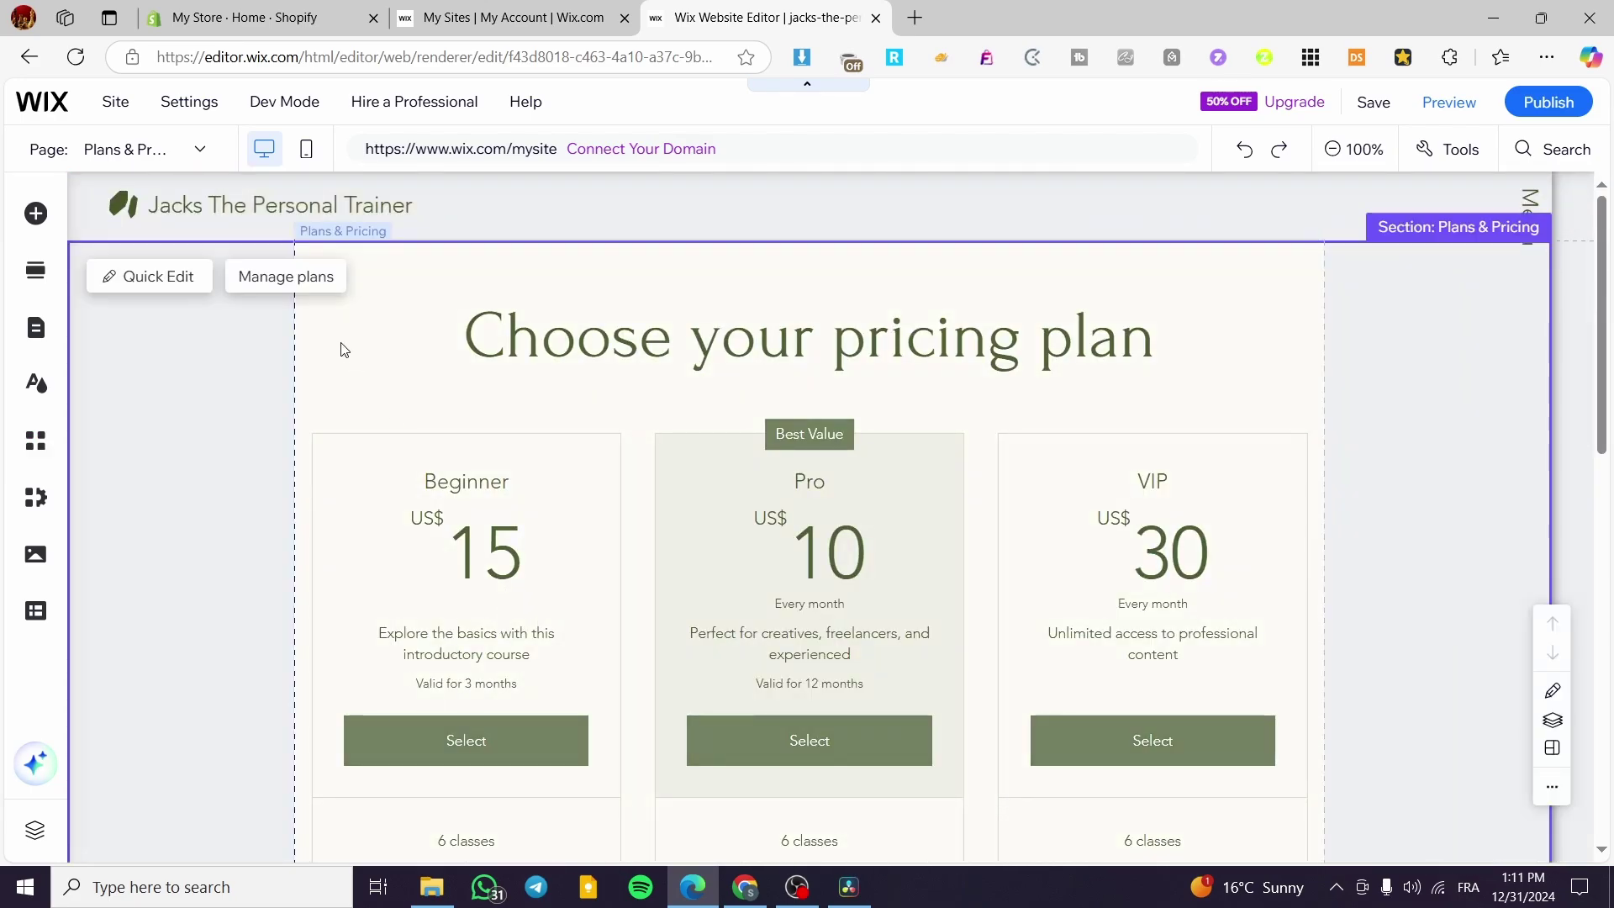
click(254, 277)
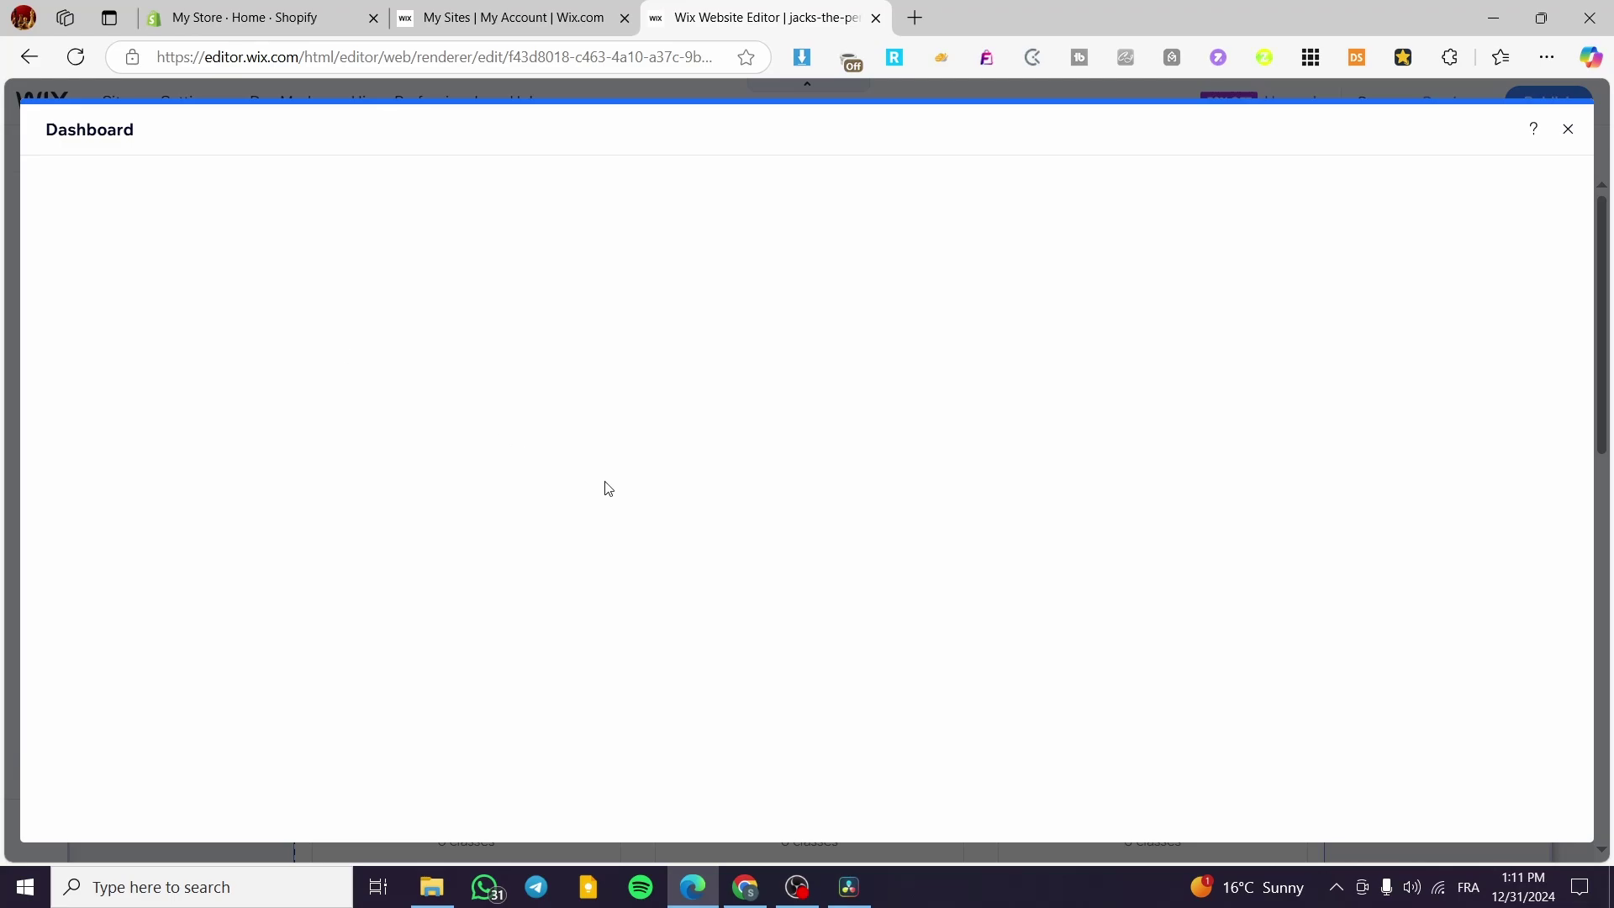
click(1571, 131)
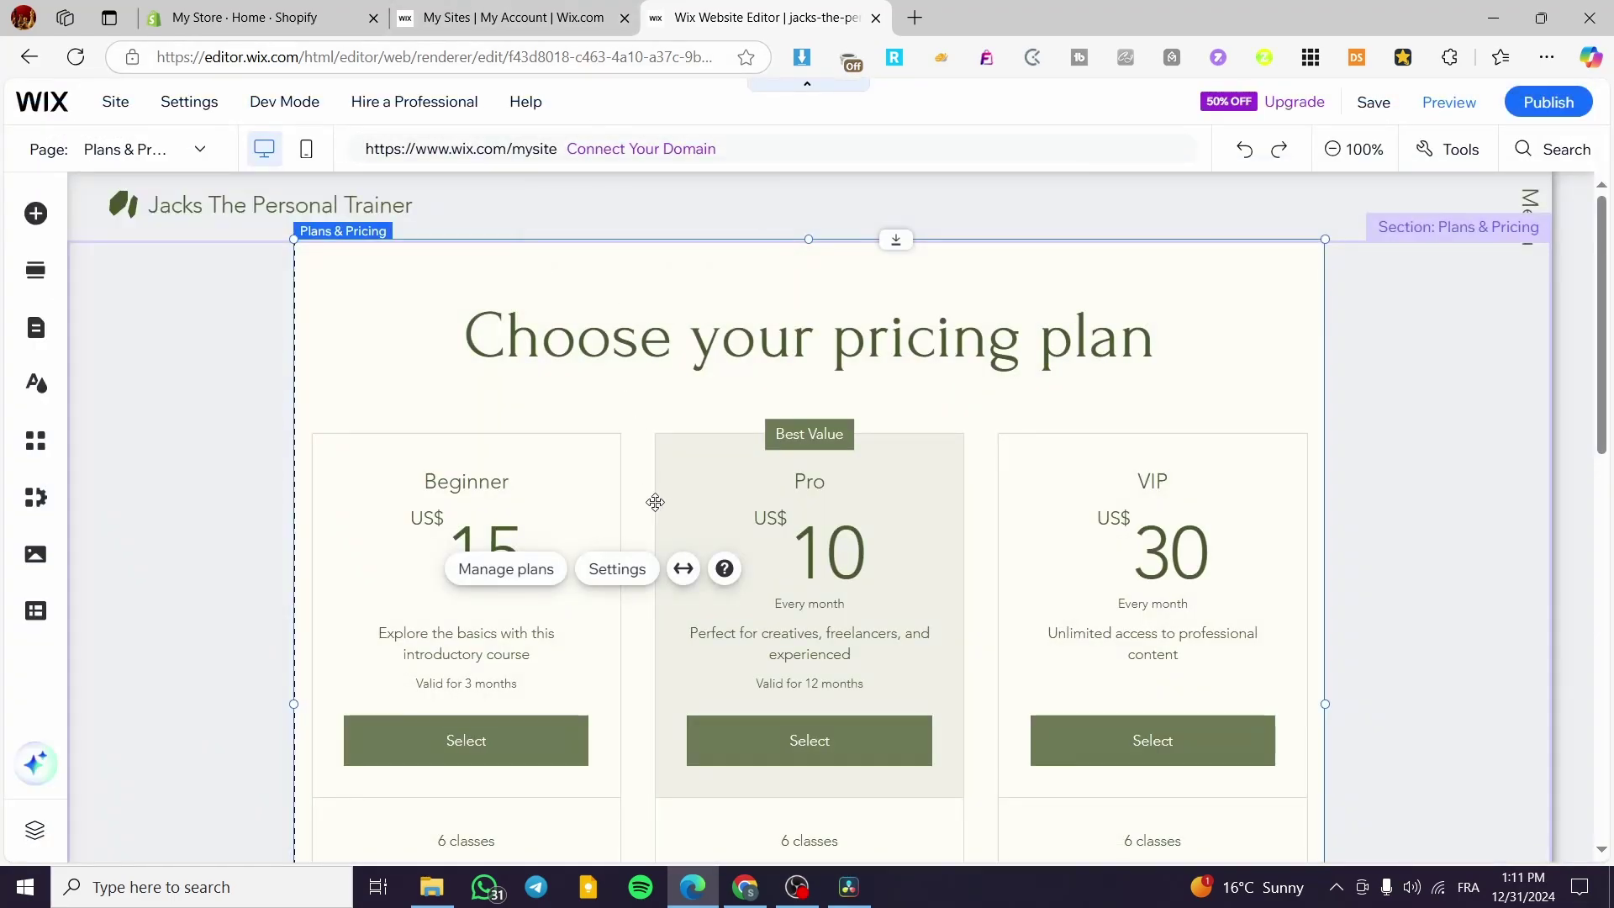
scroll(1345, 551, down, 9)
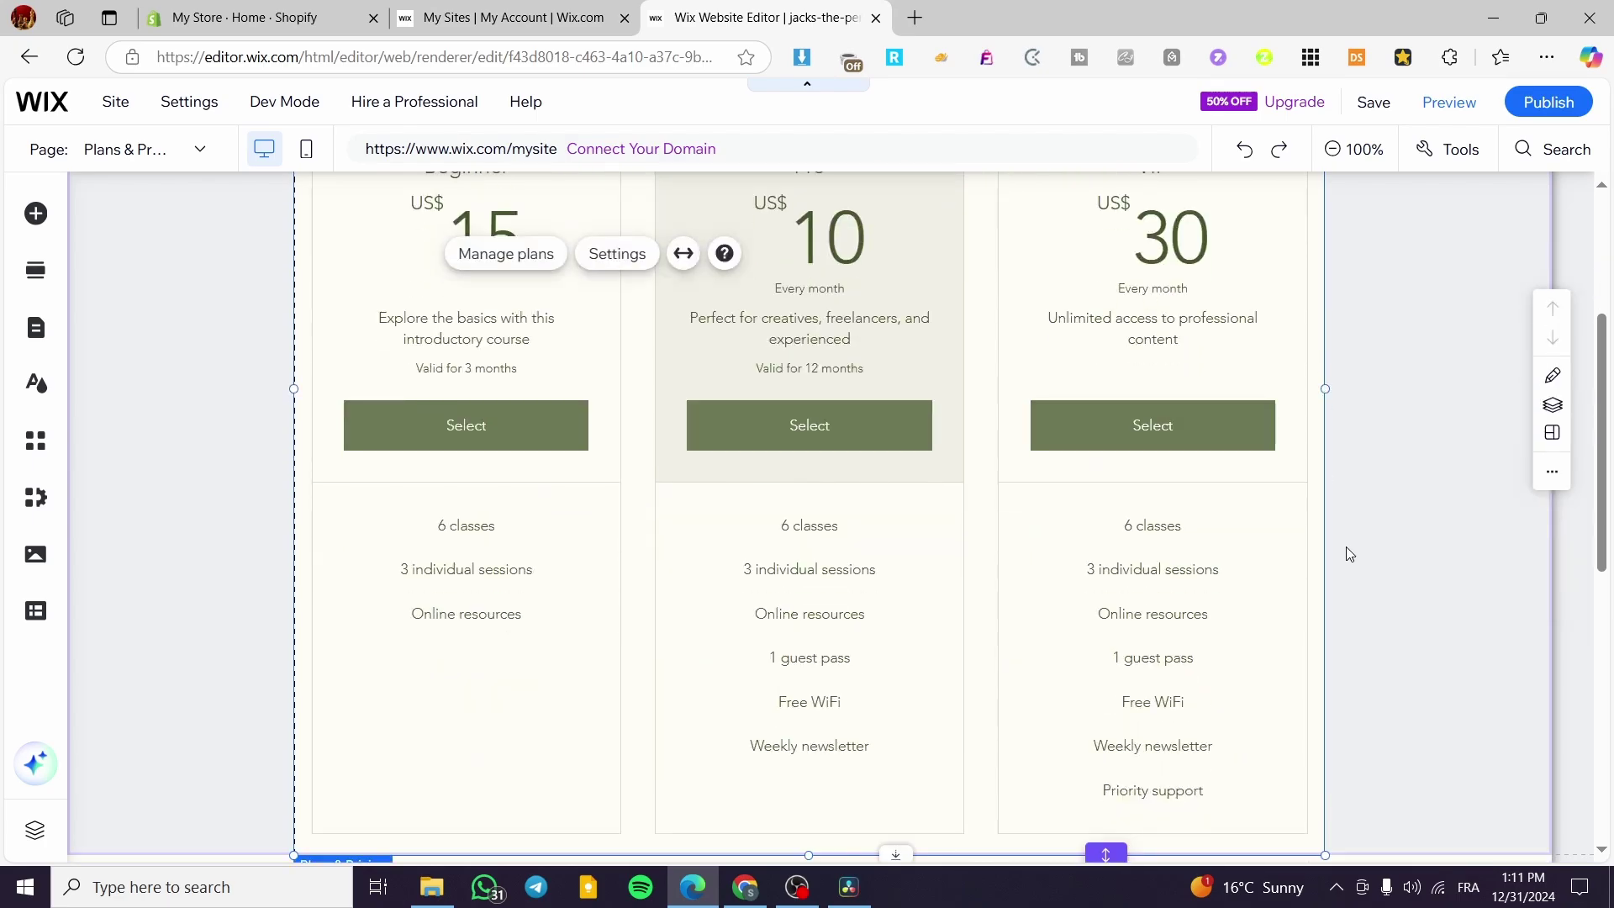
scroll(1345, 550, up, 9)
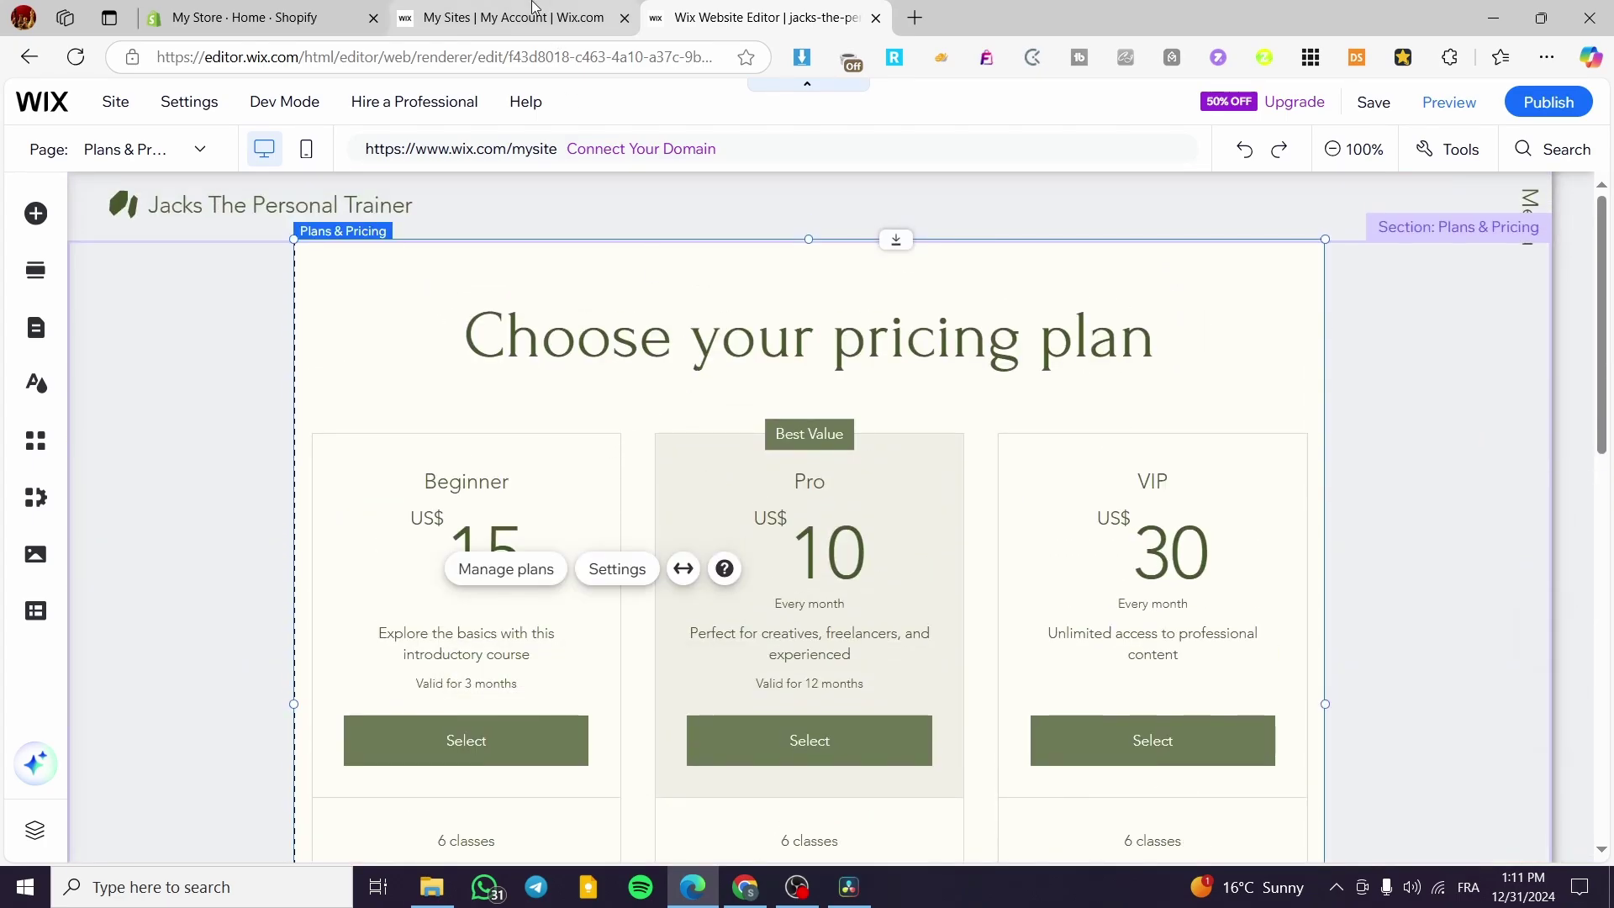